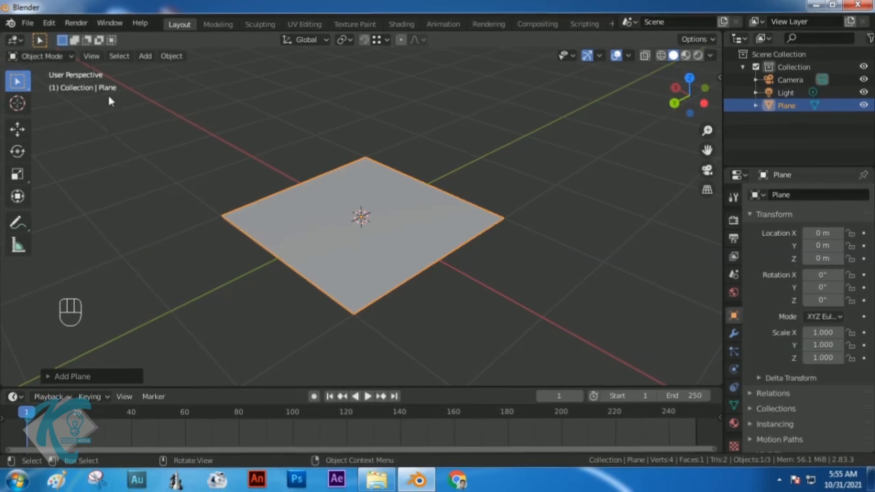
# - Put the plane into Edit Mode with the box selection tool active
pyautogui.click(67, 54)
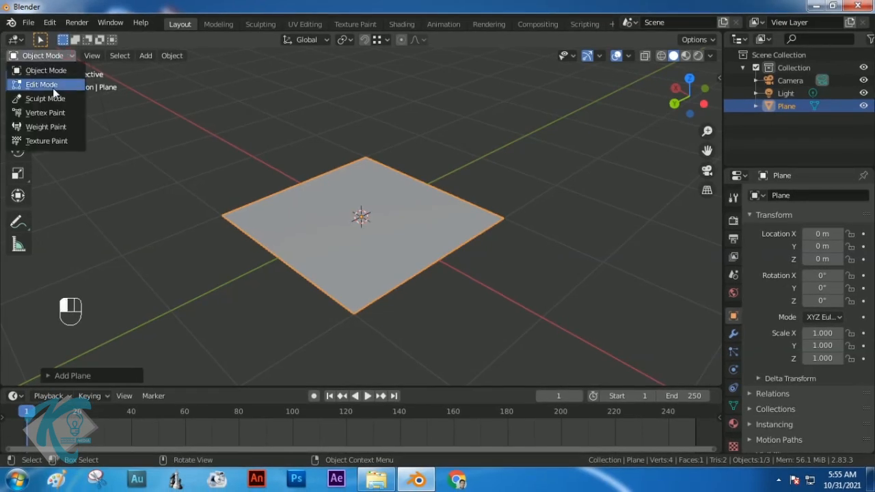
pyautogui.click(53, 86)
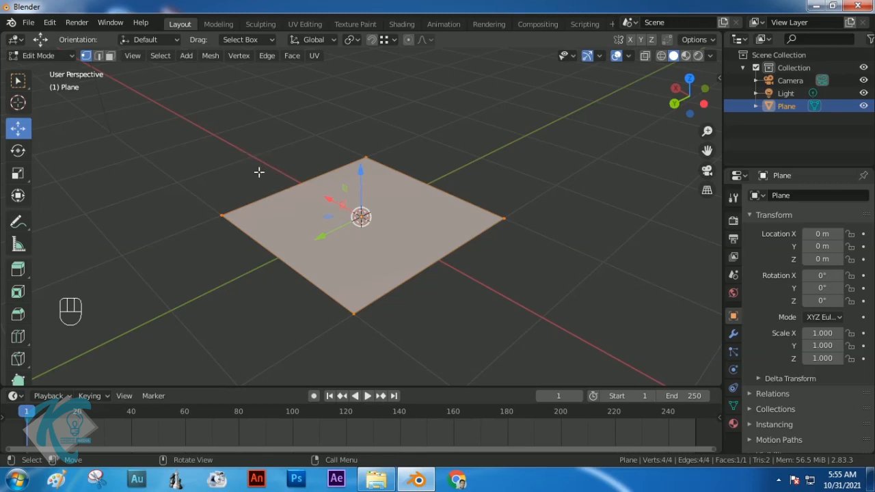
pyautogui.click(18, 81)
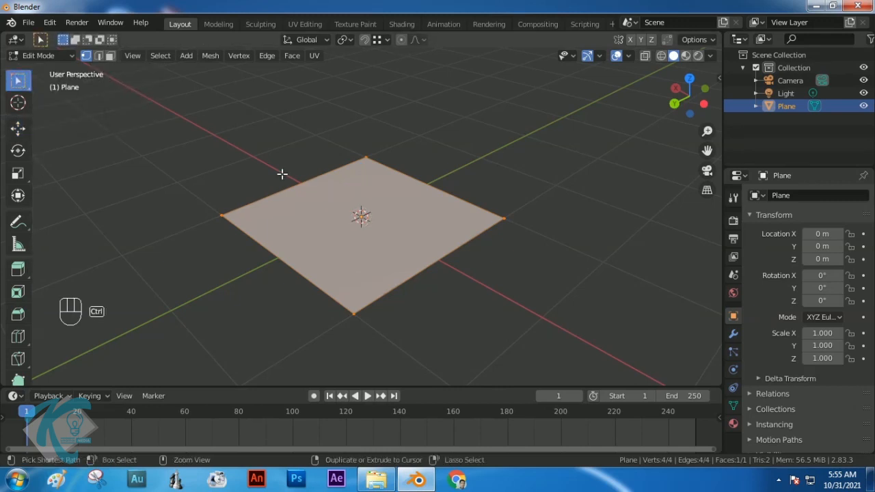
# - Add three evenly spaced parallel loop cuts across the plane without sliding them, and clear the selection
pyautogui.hotkey('ctrl', 'r')
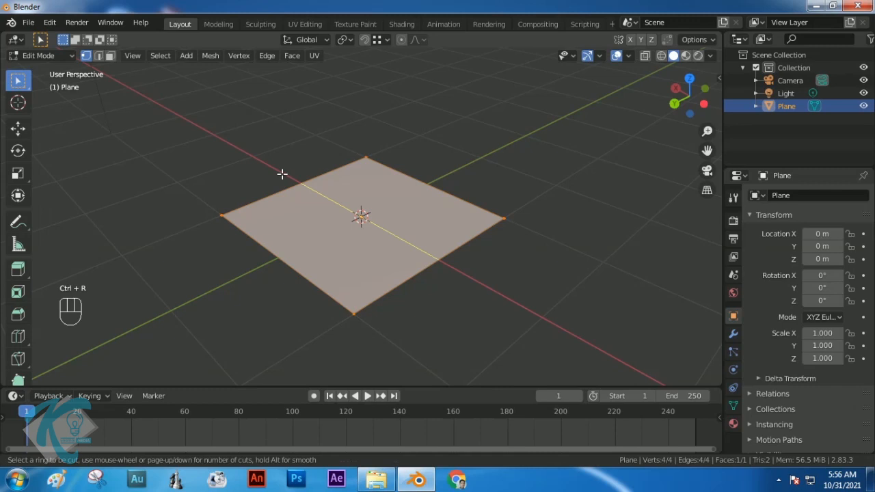
pyautogui.scroll(2, 335, 199)
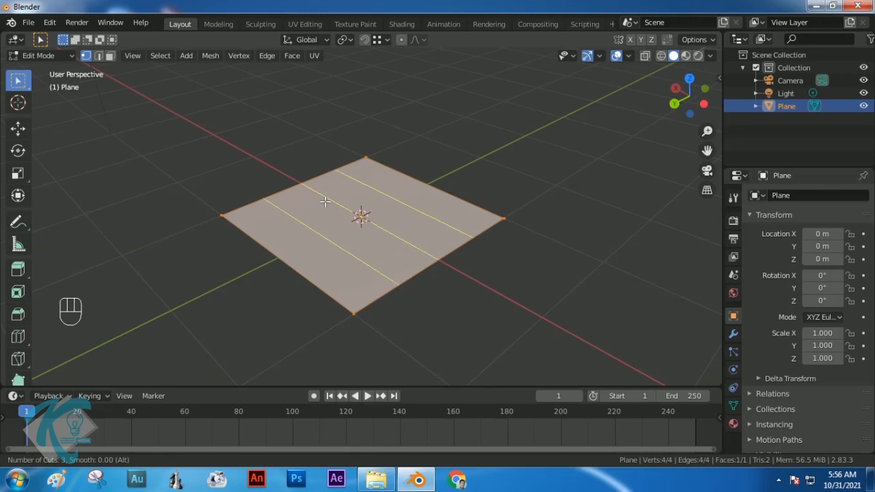
pyautogui.scroll(-2, 324, 202)
pyautogui.scroll(1, 324, 201)
pyautogui.scroll(1, 324, 202)
pyautogui.click(325, 201)
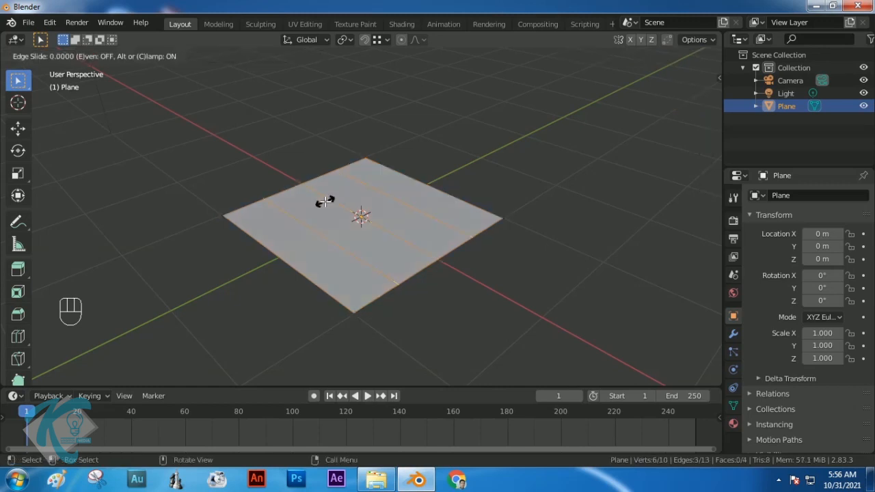
pyautogui.rightClick(324, 201)
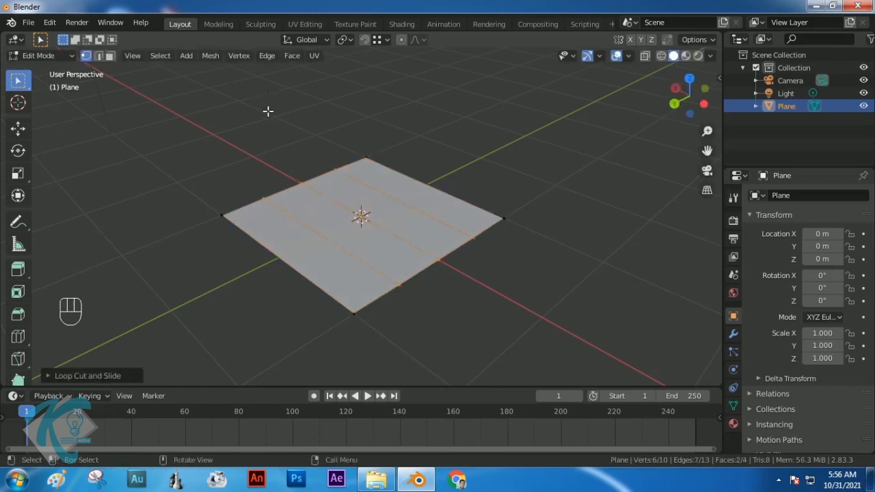
pyautogui.click(272, 135)
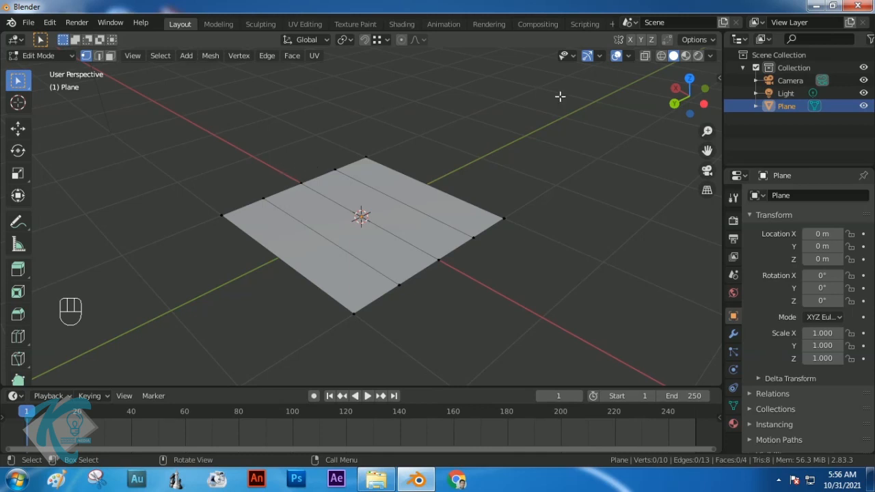
# - Enable Auto Merge Vertices and turn on snapping to Vertex
pyautogui.click(667, 39)
pyautogui.click(365, 40)
pyautogui.click(381, 41)
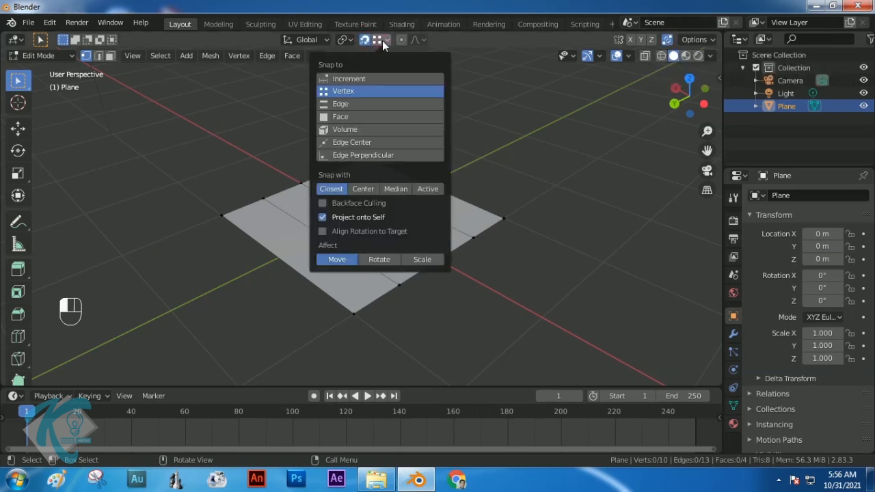
pyautogui.click(343, 92)
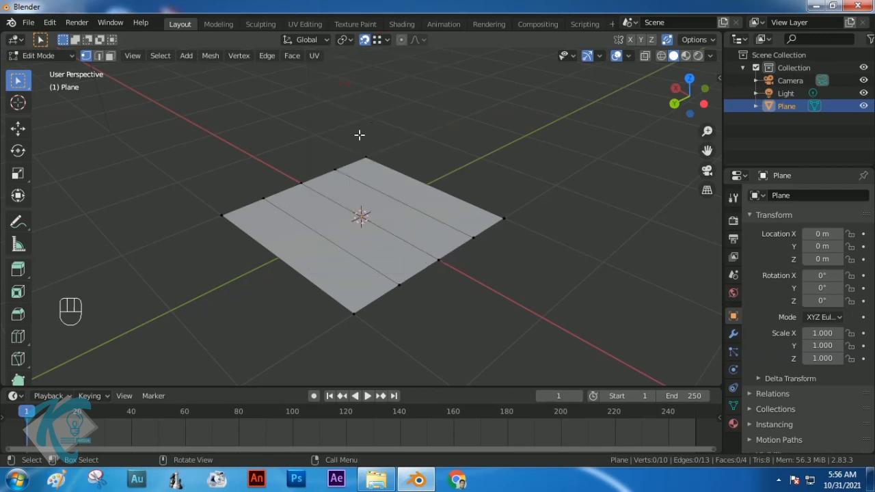
# - Snap the two outer loop-cut vertices on the plane's far edge onto that edge's middle vertex
pyautogui.click(335, 168)
pyautogui.press('g')
pyautogui.click(301, 183)
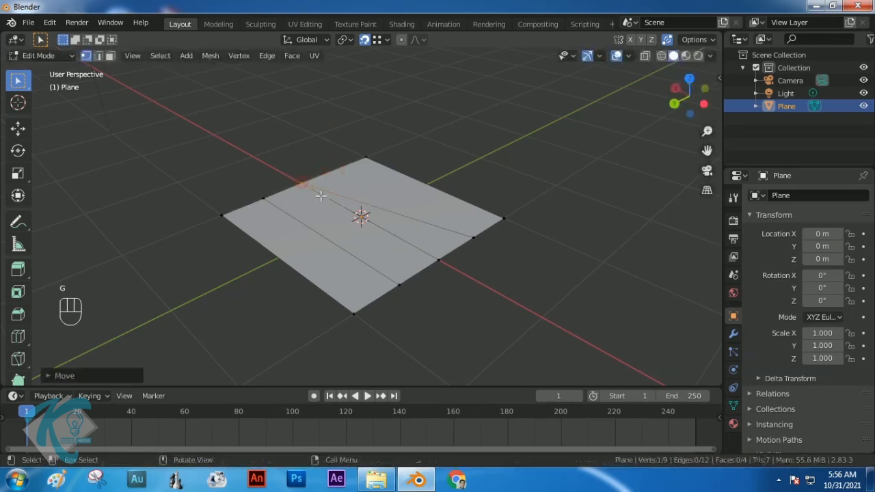
pyautogui.click(261, 198)
pyautogui.press('g')
pyautogui.click(303, 183)
# - Snap both corner vertices of the far edge onto its middle vertex to form a triangle
pyautogui.click(366, 158)
pyautogui.press('g')
pyautogui.click(300, 183)
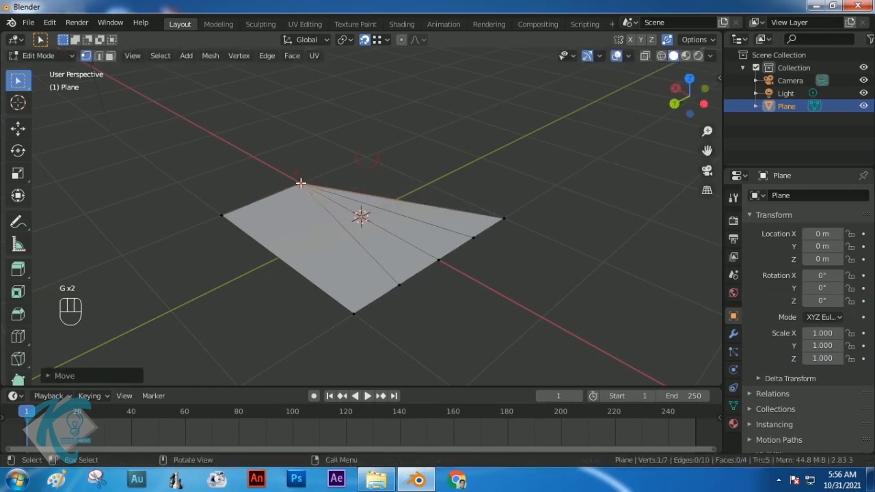
pyautogui.click(223, 213)
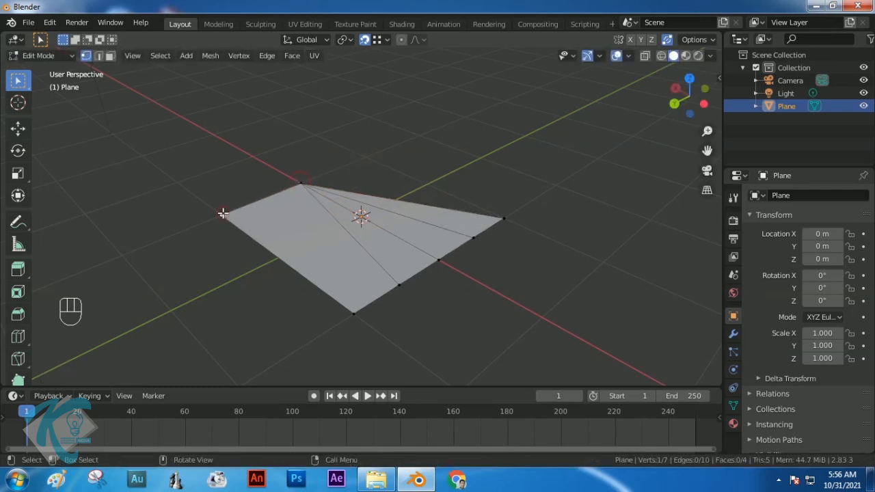
pyautogui.press('g')
pyautogui.click(301, 183)
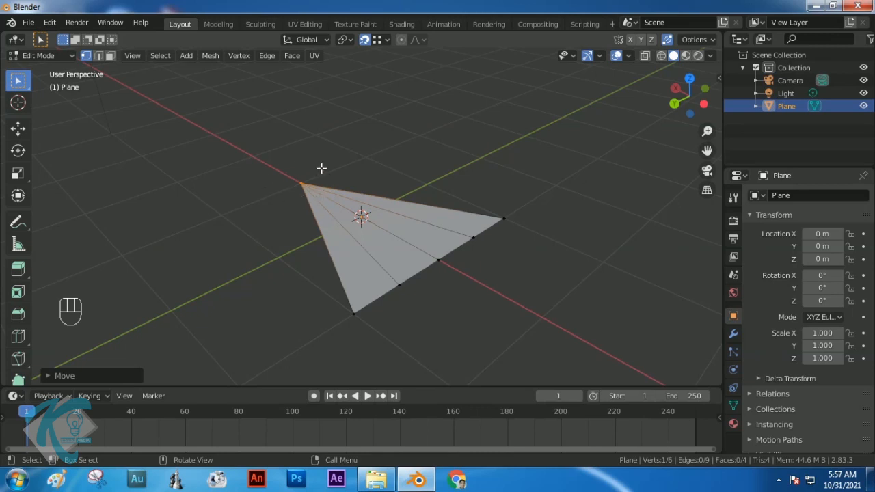
# - Undo all the vertex moves on the far edge to restore the square plane with three loop cuts
pyautogui.press('ctrl')
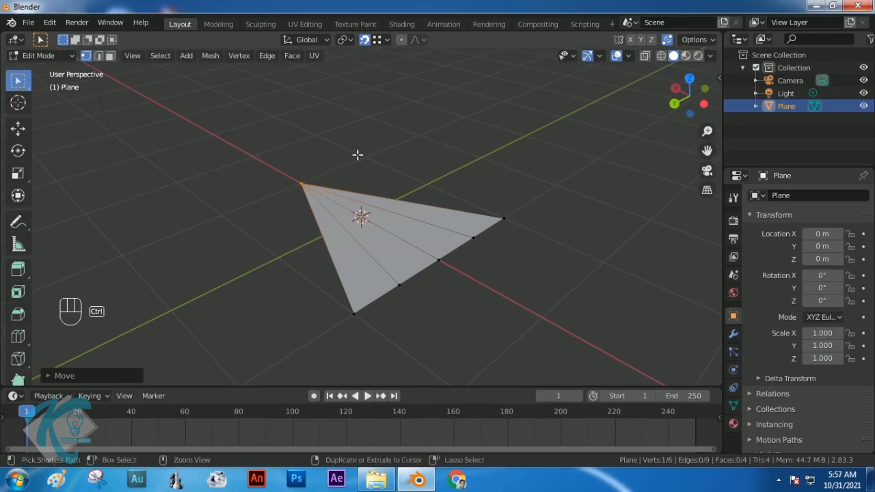
pyautogui.hotkey('ctrl', 'z')
pyautogui.hotkey('ctrl', 'z')
pyautogui.hotkey('ctrl', 'z')
pyautogui.hotkey('ctrl', 'z')
pyautogui.hotkey('ctrl', 'z')
pyautogui.hotkey('ctrl', 'z')
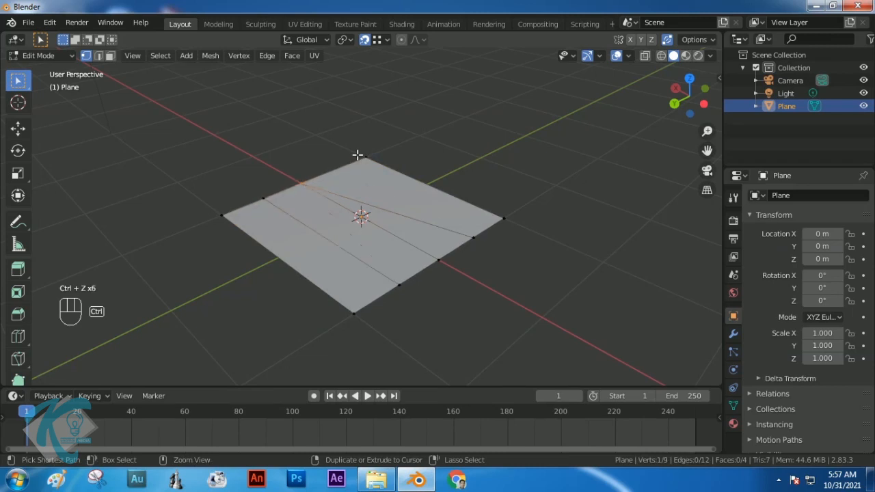
pyautogui.hotkey('ctrl', 'z')
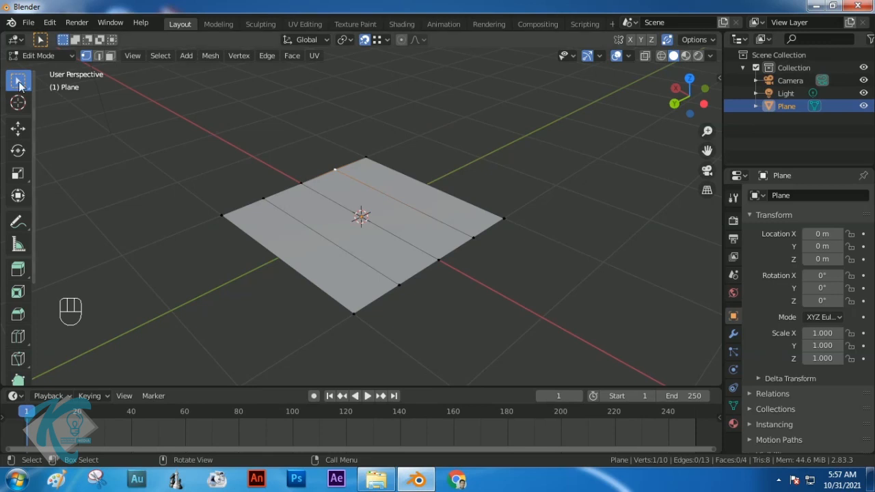
# - Turn off snapping and Auto Merge Vertices, and merge the far edge's five vertices at their center
pyautogui.moveTo(160, 105); pyautogui.dragTo(390, 237)
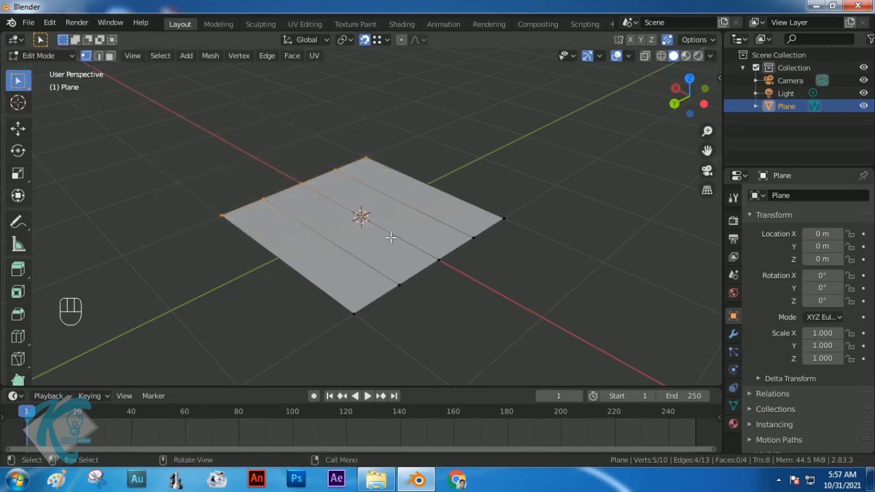
pyautogui.click(365, 39)
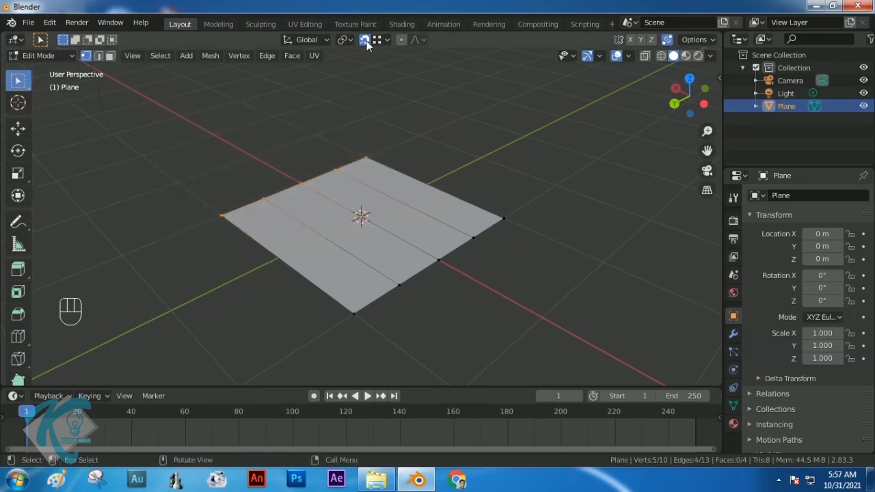
pyautogui.click(666, 39)
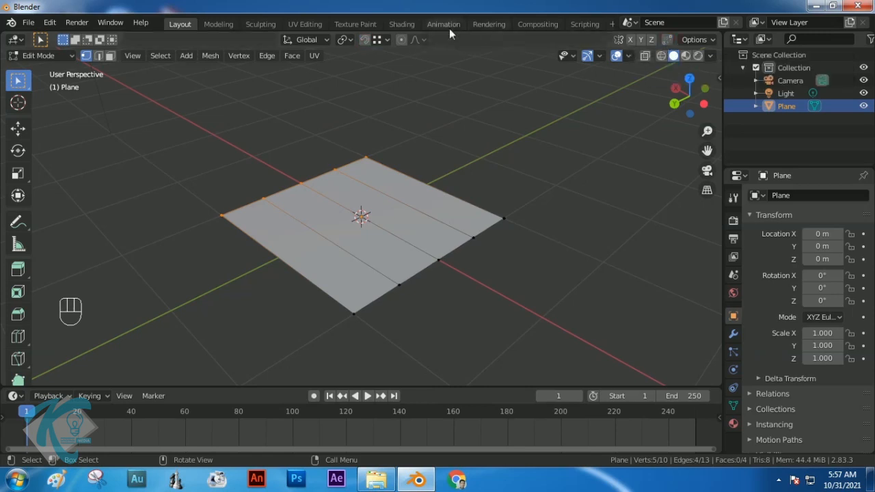
pyautogui.rightClick(299, 182)
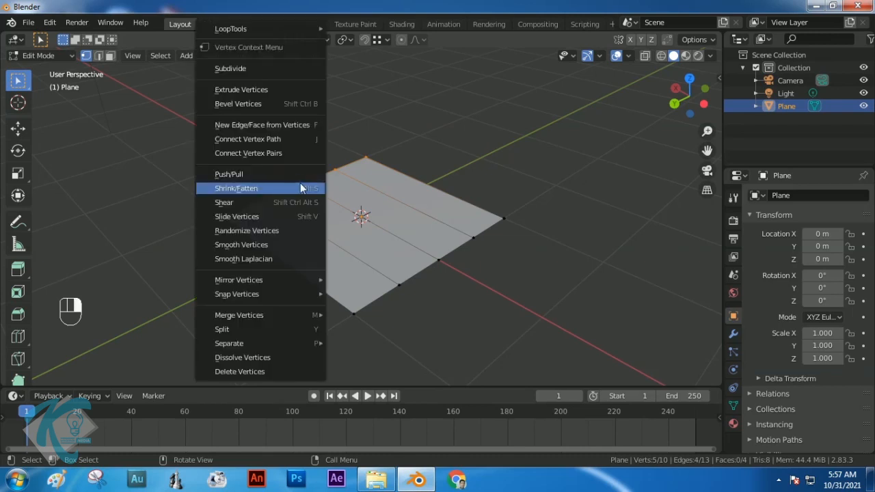
pyautogui.moveTo(289, 317)
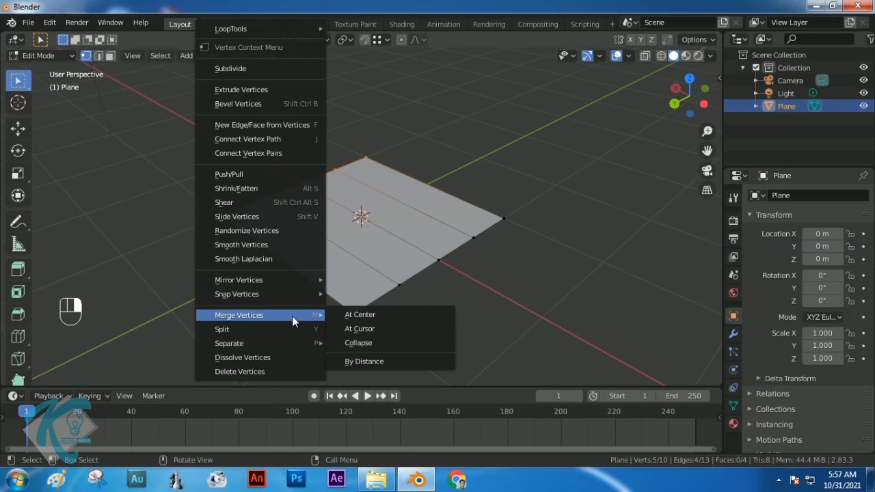
pyautogui.click(364, 316)
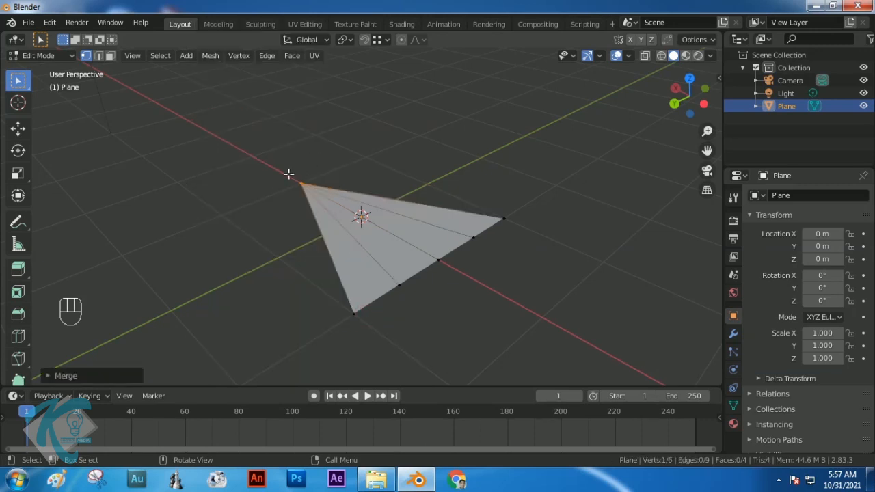
# - Raise the two vertices on either side of the triangle's base midpoint straight up along Z to form folds
pyautogui.click(398, 284)
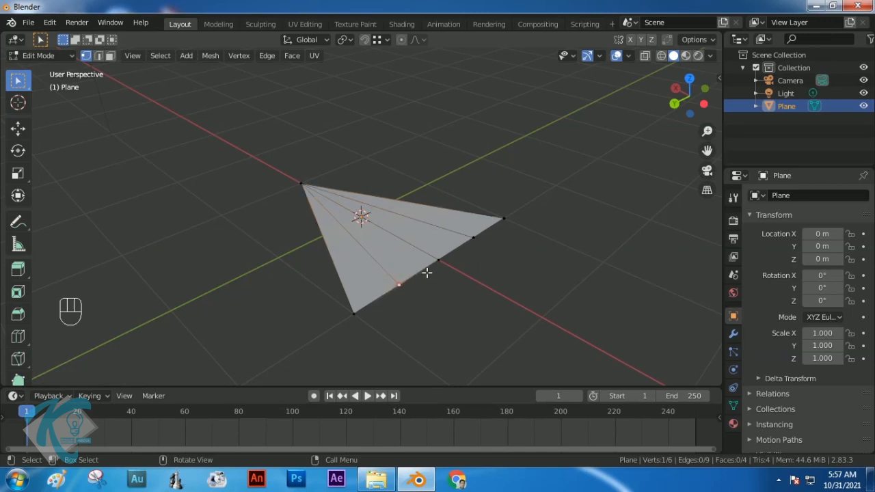
pyautogui.keyDown('shift'); pyautogui.click(475, 235); pyautogui.keyUp('shift')
pyautogui.click(19, 129)
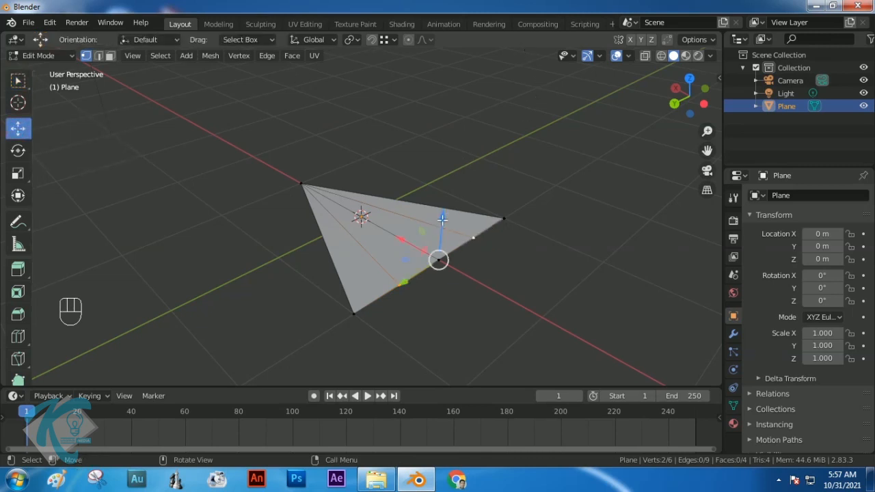
pyautogui.moveTo(442, 217); pyautogui.dragTo(451, 159)
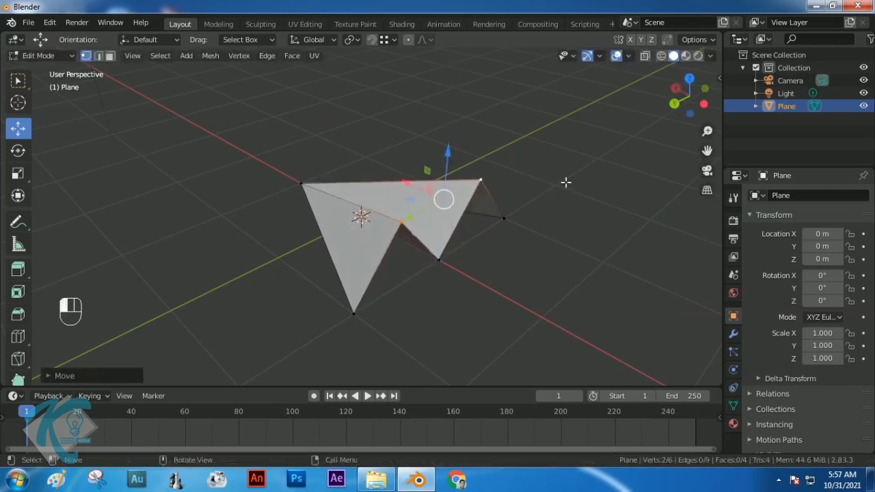
pyautogui.click(565, 182)
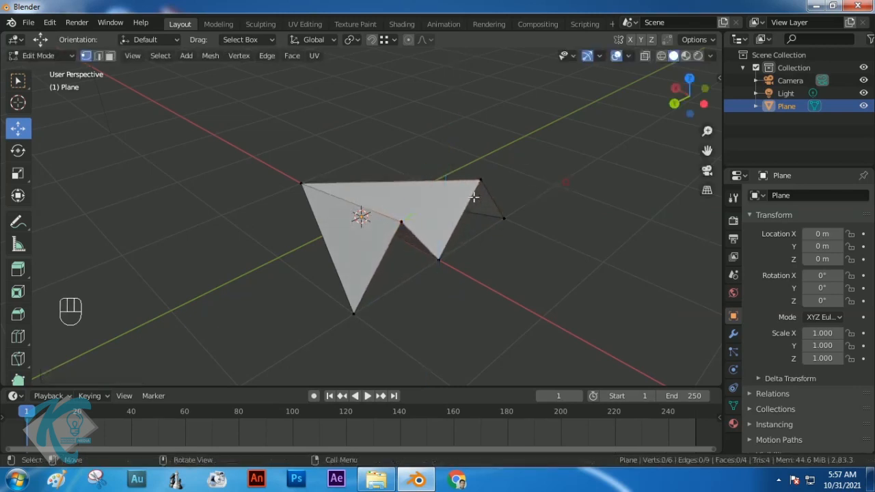
# - Enable Y mirroring and move the raised fold vertices along Y toward each other until they nearly meet
pyautogui.click(403, 220)
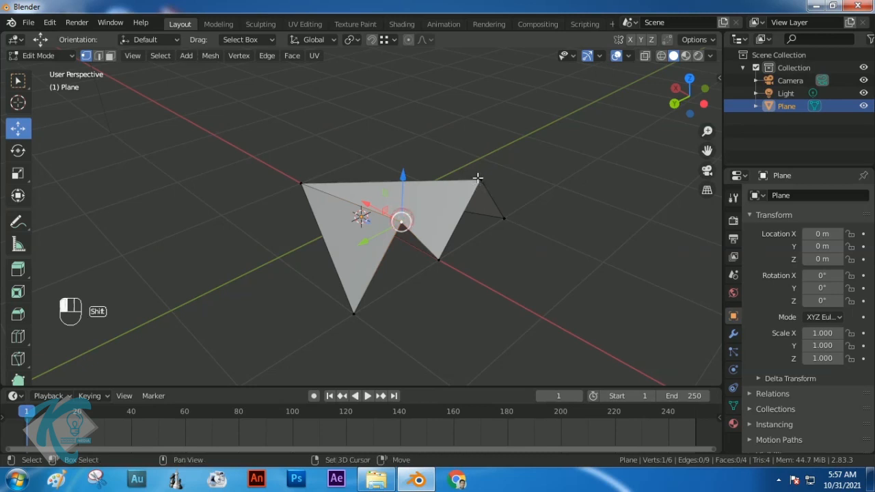
pyautogui.keyDown('shift'); pyautogui.click(481, 182); pyautogui.keyUp('shift')
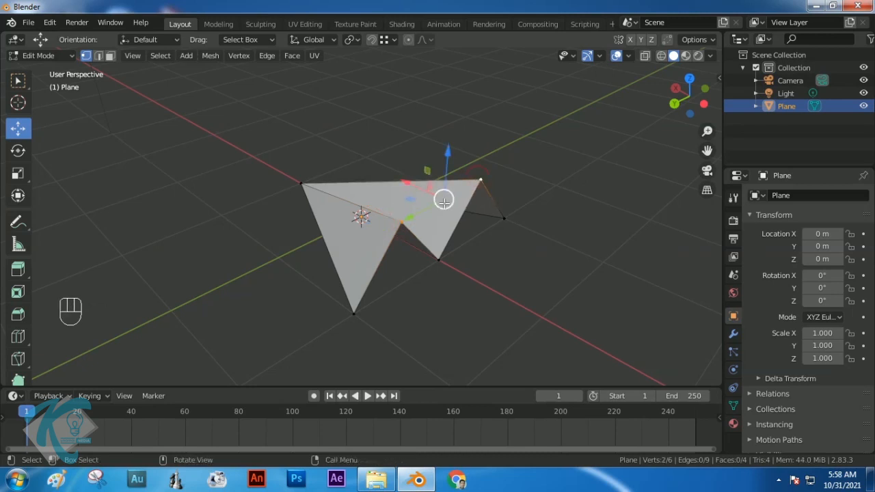
pyautogui.click(481, 182)
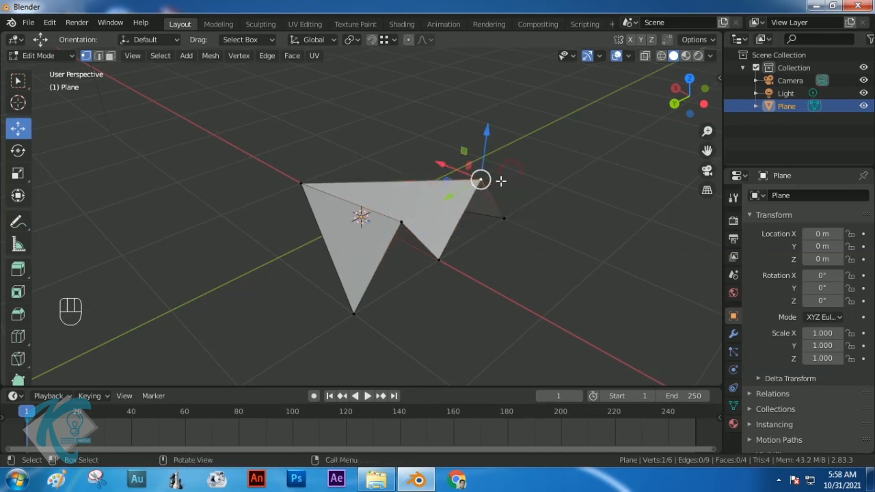
pyautogui.click(641, 41)
pyautogui.moveTo(448, 195); pyautogui.dragTo(425, 222)
pyautogui.moveTo(504, 195)
pyautogui.mouseDown(button='middle')
pyautogui.moveTo(433, 211)
pyautogui.moveTo(433, 201)
pyautogui.moveTo(515, 187)
pyautogui.mouseUp(button='middle')
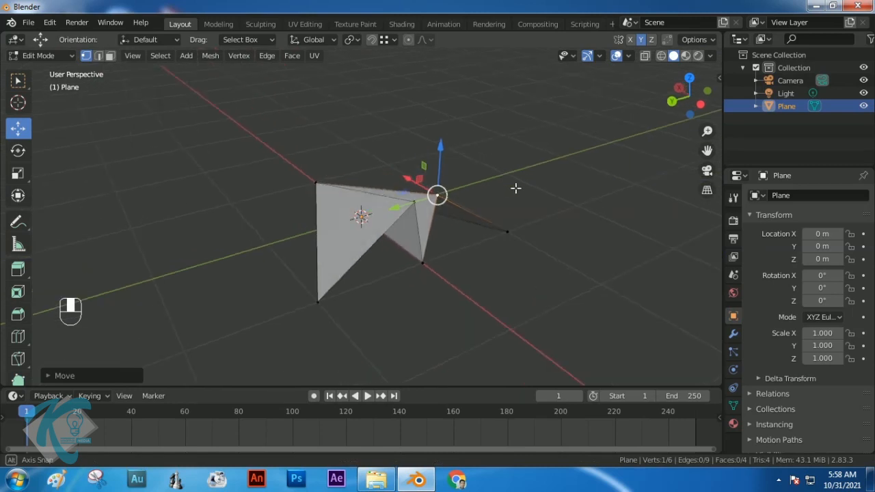
# - Raise the two outer wing-tip vertices to about the height of the fold tops
pyautogui.click(316, 300)
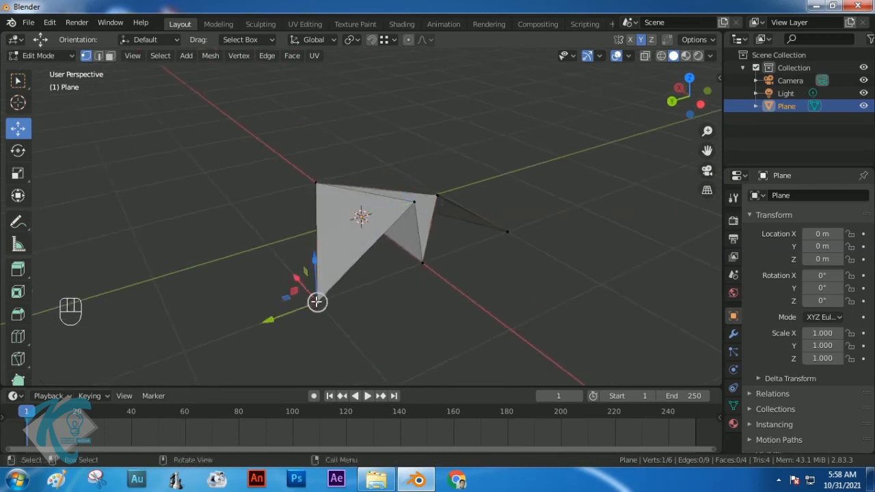
pyautogui.keyDown('shift'); pyautogui.click(510, 230); pyautogui.keyUp('shift')
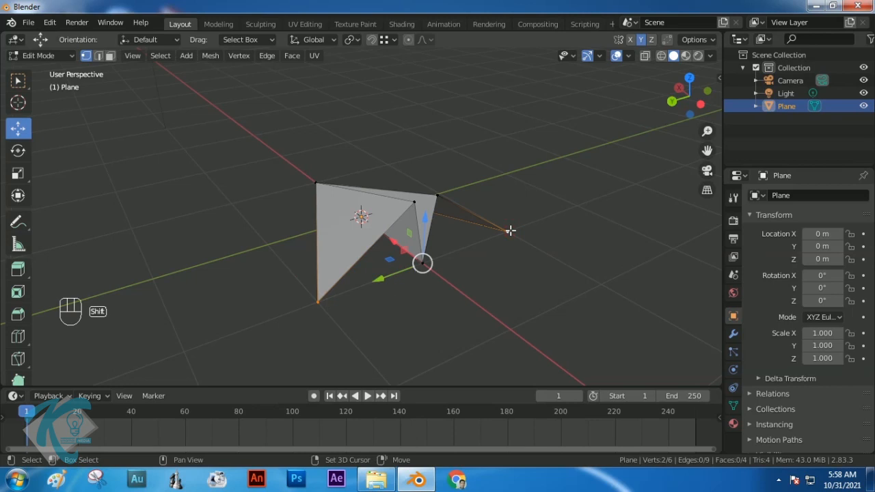
pyautogui.moveTo(422, 262); pyautogui.dragTo(434, 177)
pyautogui.moveTo(434, 178); pyautogui.dragTo(531, 209, button='middle')
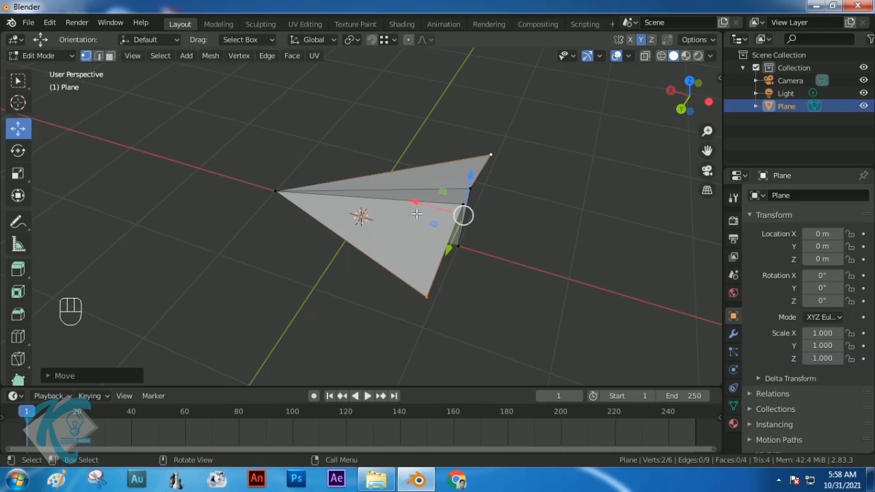
# - Select all faces of the paper airplane and create a new material for it in the Shading workspace
pyautogui.click(110, 56)
pyautogui.press('a')
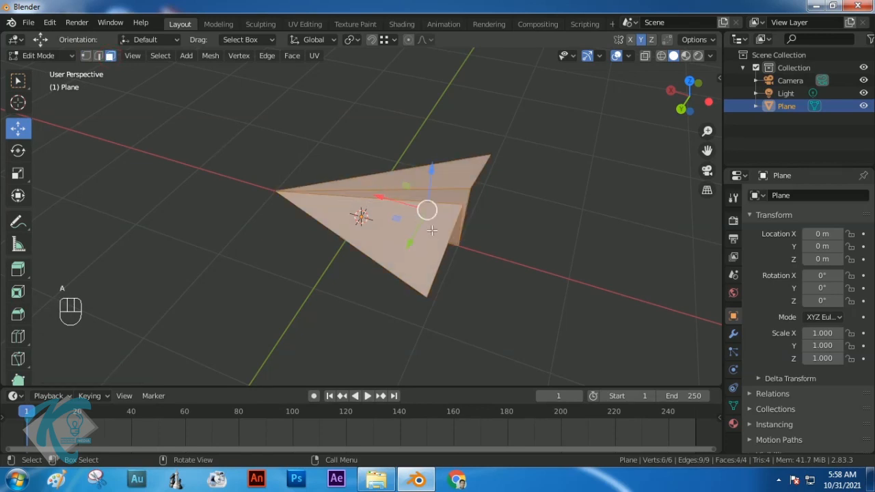
pyautogui.click(405, 24)
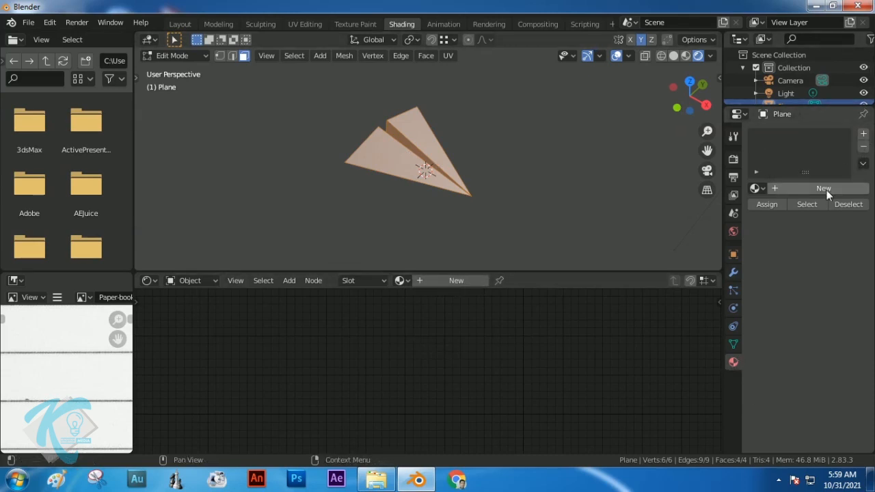
pyautogui.click(444, 280)
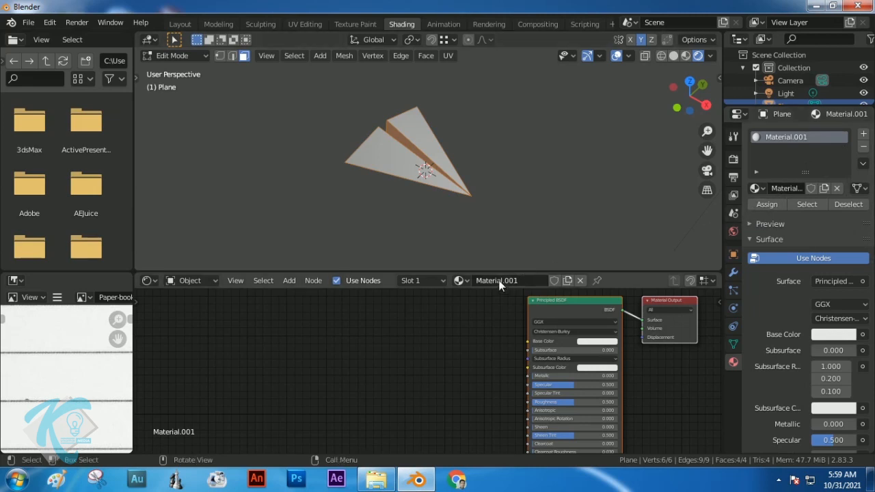
# - Rename the airplane's new material to Kertas
pyautogui.click(806, 203)
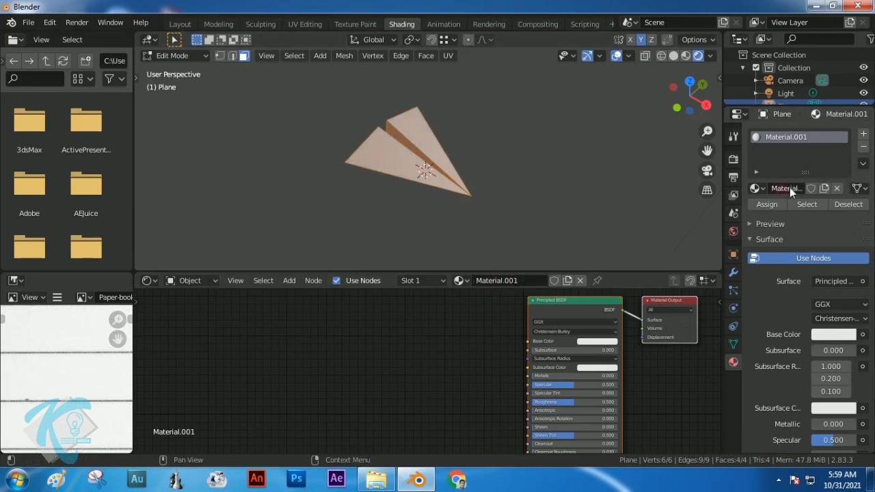
pyautogui.click(525, 277)
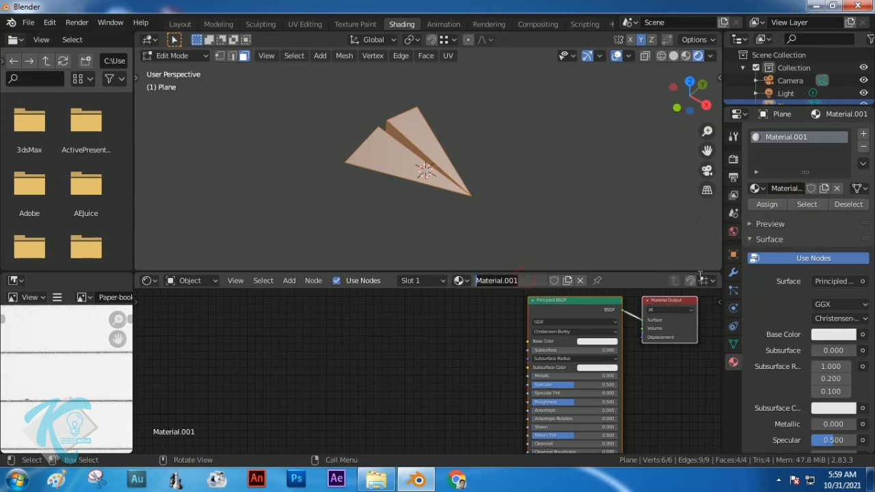
pyautogui.write('Kertas')
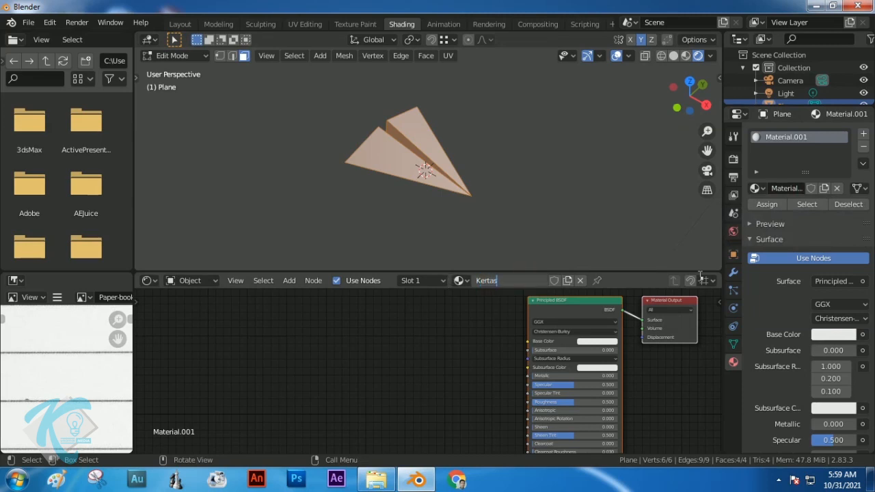
pyautogui.press('Return')
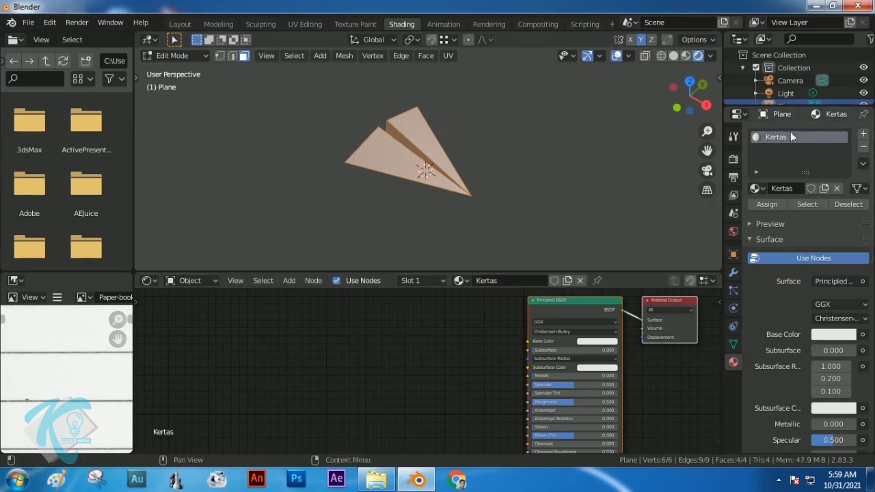
# - Add an Image Texture node to the Kertas material, placed in front of the Principled BSDF node
pyautogui.scroll(2, 642, 360)
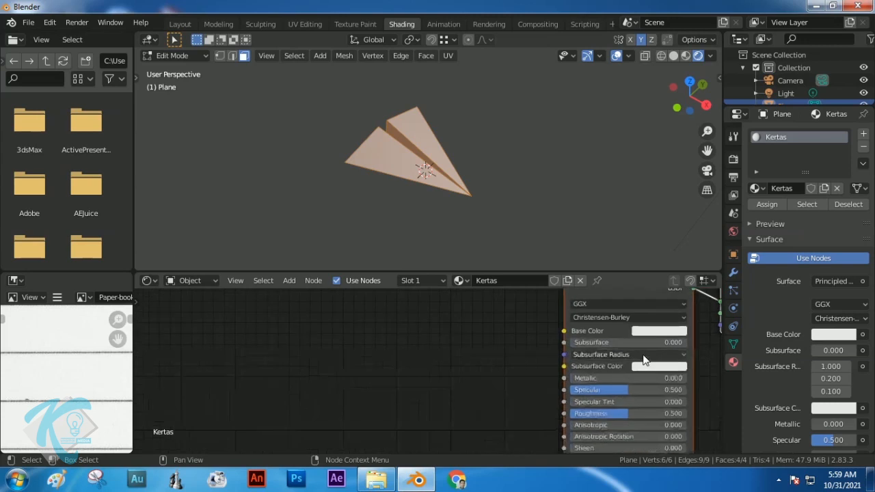
pyautogui.scroll(-2, 577, 376)
pyautogui.moveTo(578, 376); pyautogui.dragTo(557, 369, button='middle')
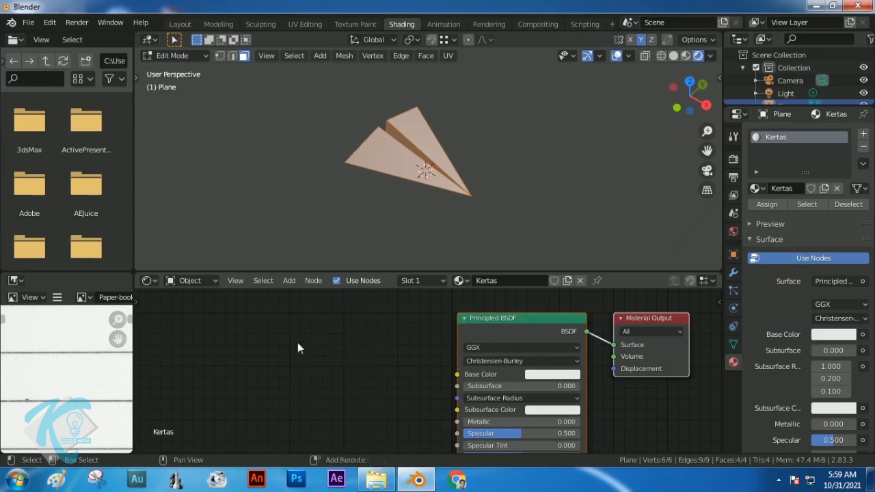
pyautogui.hotkey('shift', 'a')
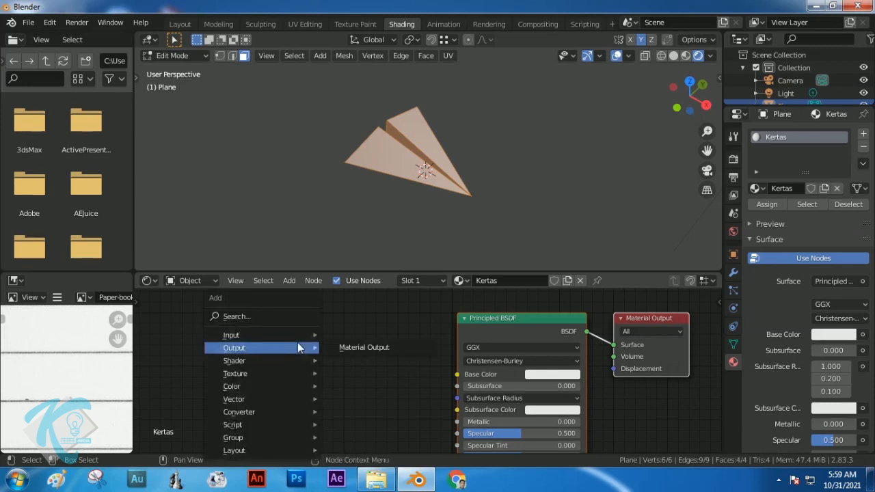
pyautogui.click(261, 317)
pyautogui.write('ima')
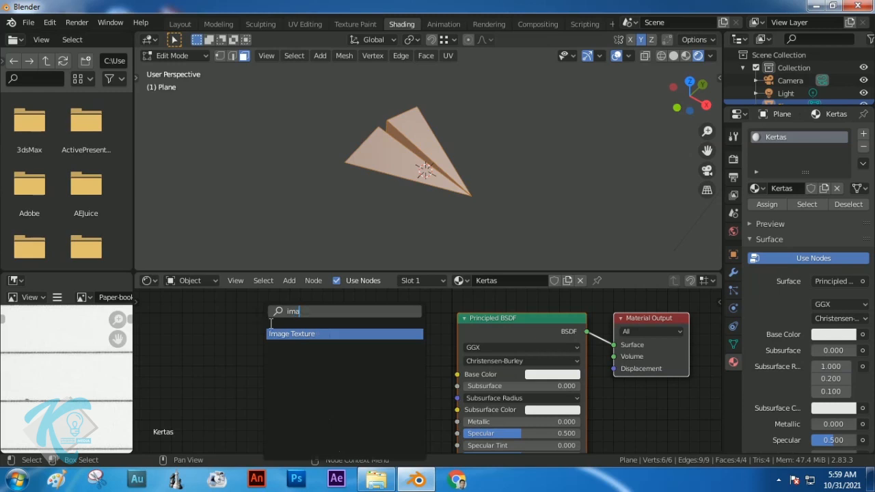
pyautogui.click(296, 339)
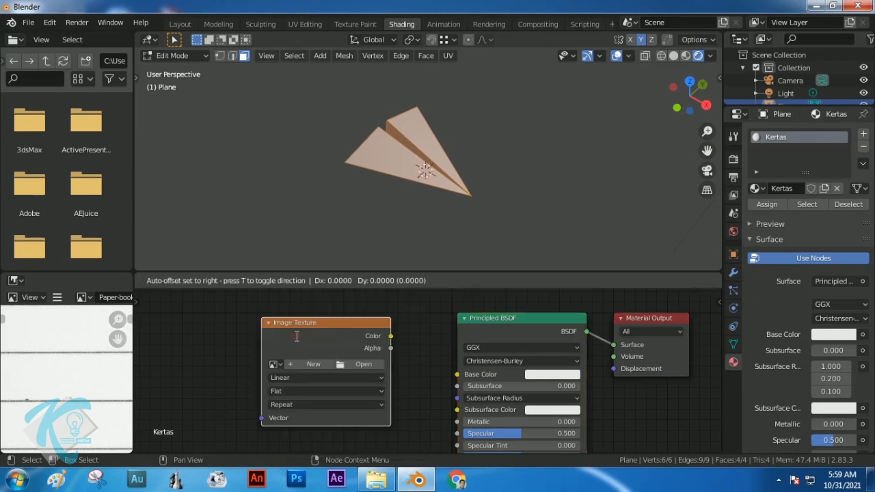
pyautogui.click(338, 325)
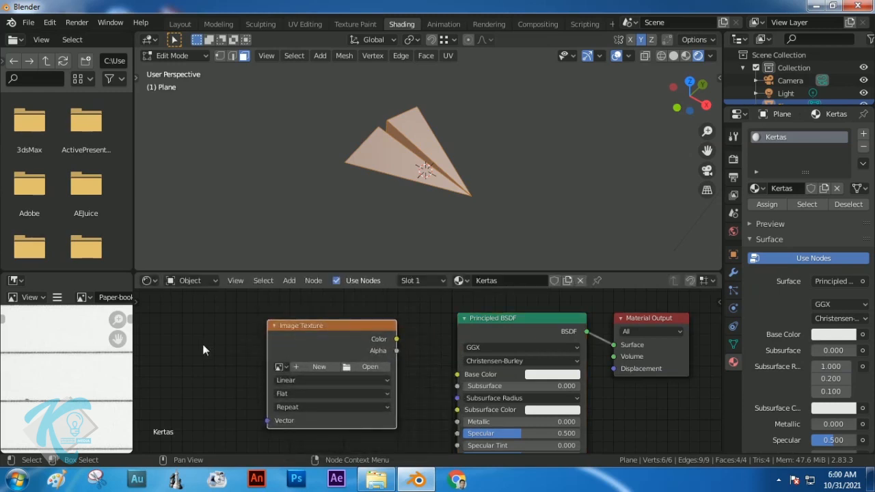
pyautogui.hotkey('shift', 'a')
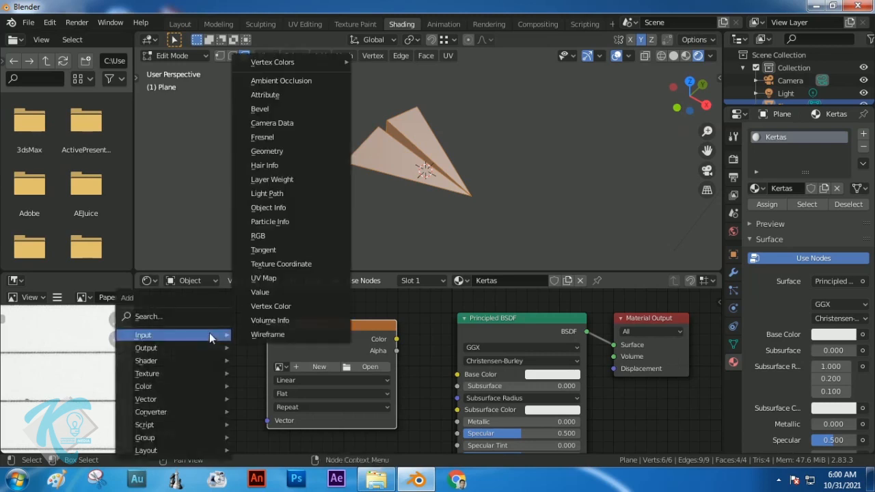
pyautogui.moveTo(182, 377)
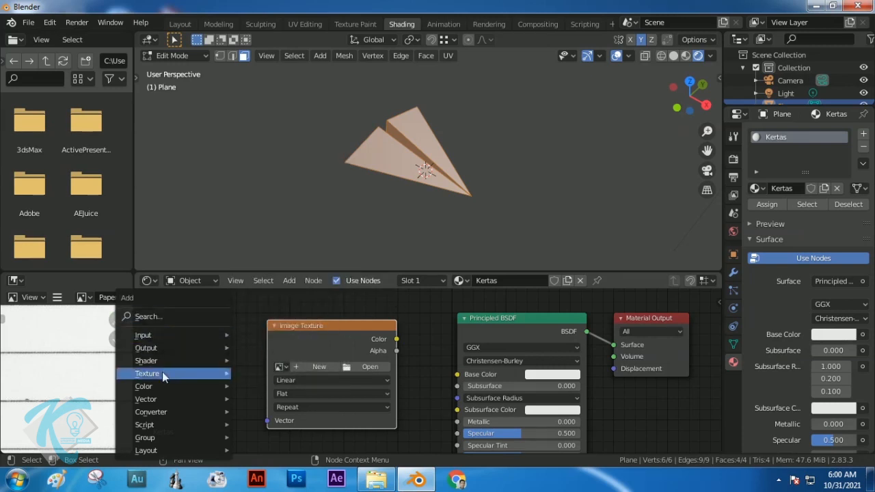
pyautogui.click(390, 323)
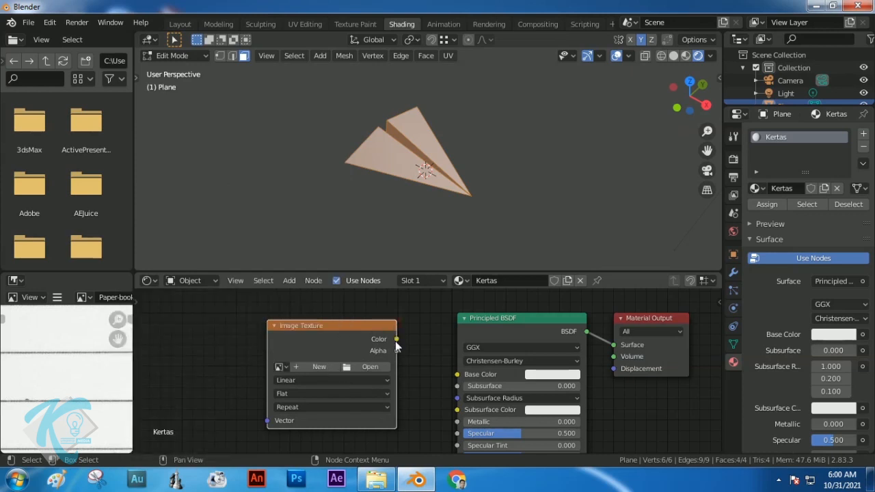
# - Connect the Image Texture's Color output to the Principled BSDF's Base Color and load Paper-book-texture.jpg from Documents\Blender Latihan\Pesawat Kertas
pyautogui.moveTo(395, 341); pyautogui.dragTo(461, 374)
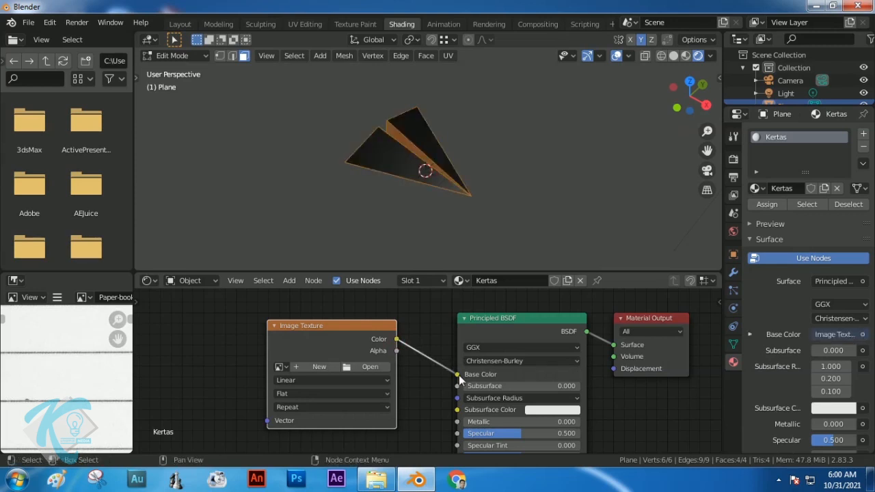
pyautogui.click(360, 367)
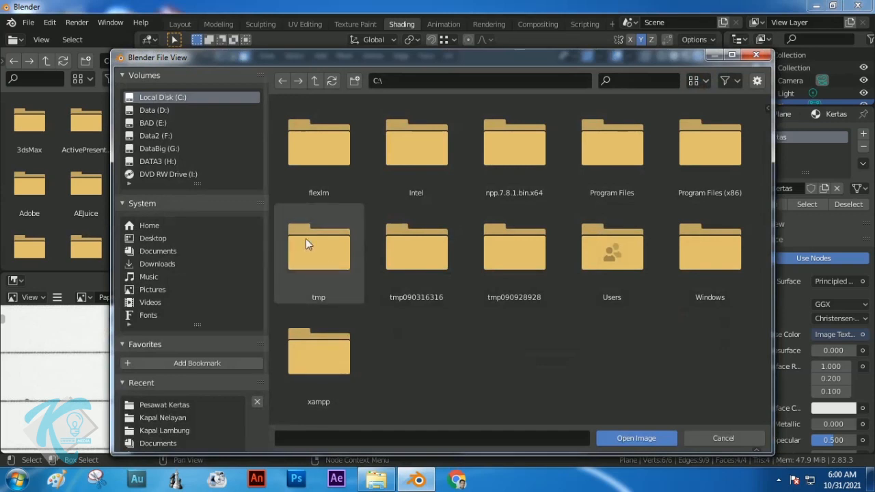
pyautogui.click(173, 252)
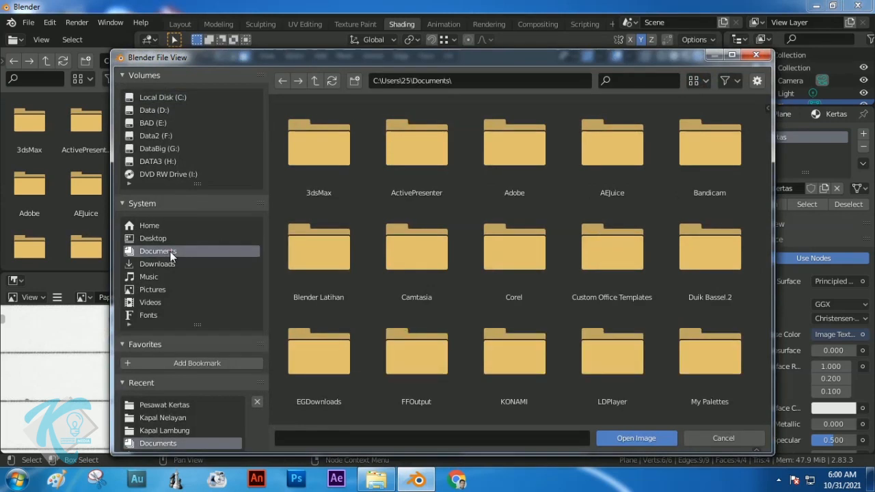
pyautogui.doubleClick(332, 265)
pyautogui.scroll(-5, 589, 281)
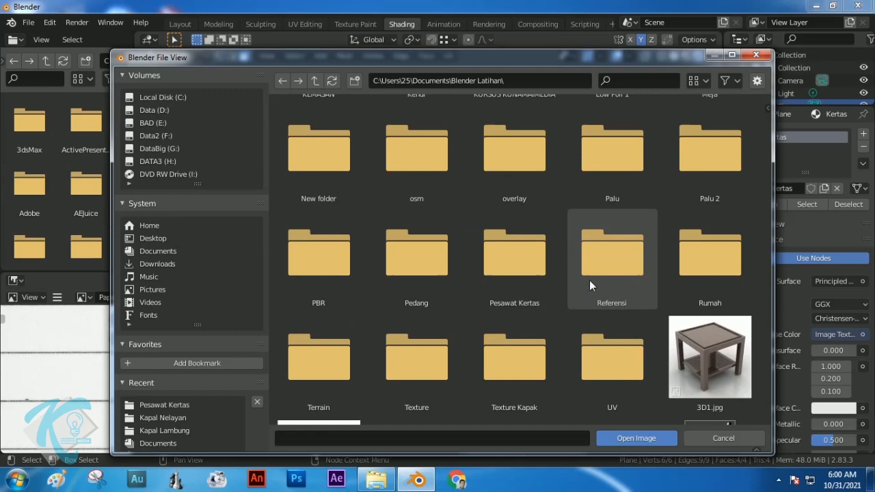
pyautogui.doubleClick(517, 137)
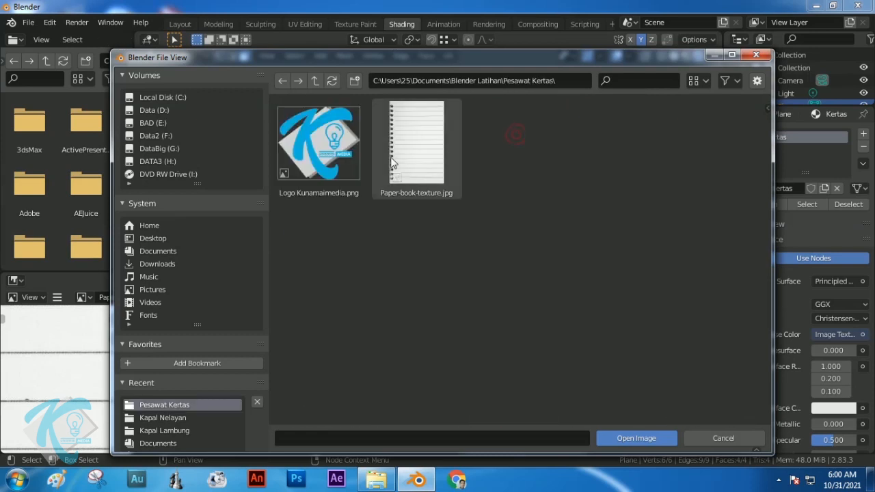
pyautogui.click(420, 148)
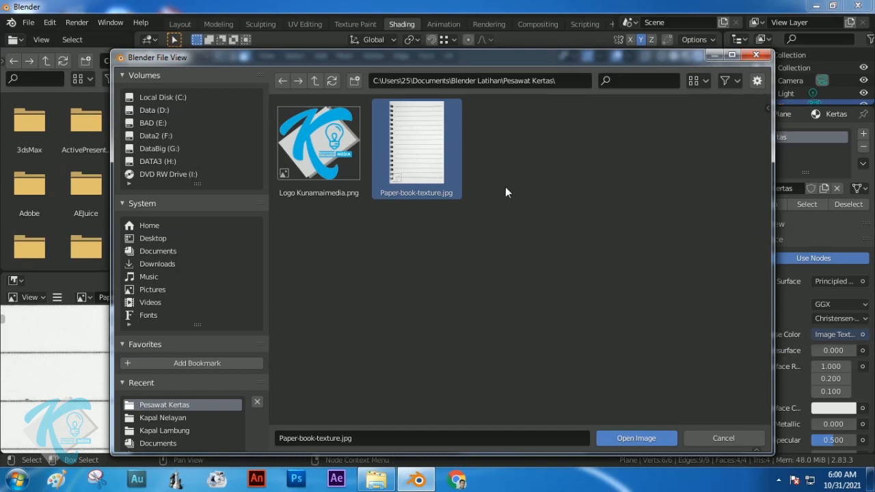
pyautogui.click(630, 439)
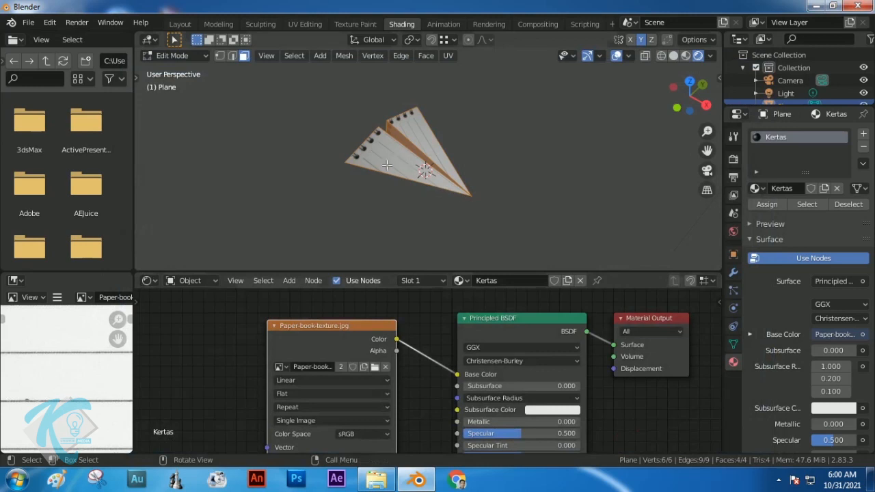
# - Return the textured airplane to Object Mode and switch to the Texture Paint workspace
pyautogui.press('a')
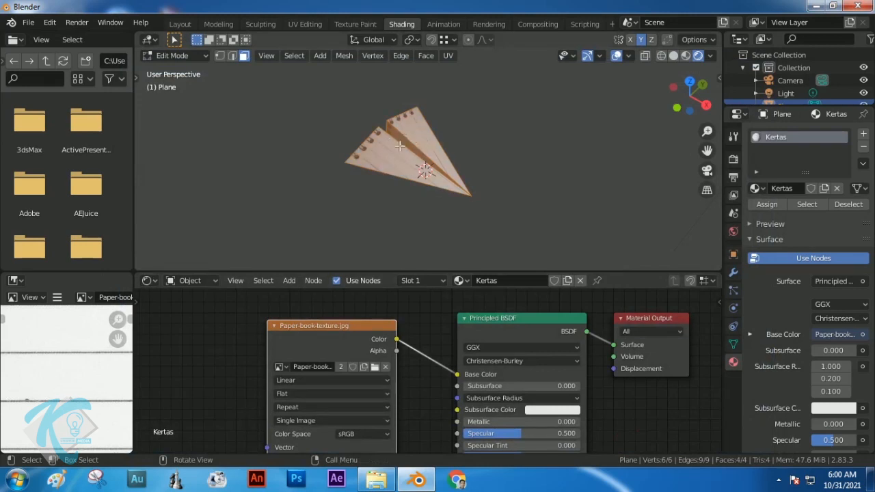
pyautogui.moveTo(369, 166); pyautogui.dragTo(529, 193, button='middle')
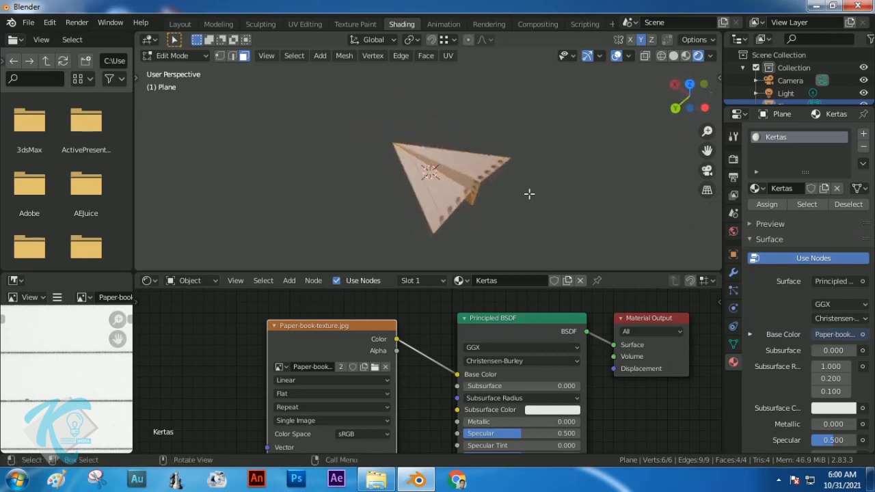
pyautogui.scroll(3, 445, 205)
pyautogui.scroll(-2, 462, 214)
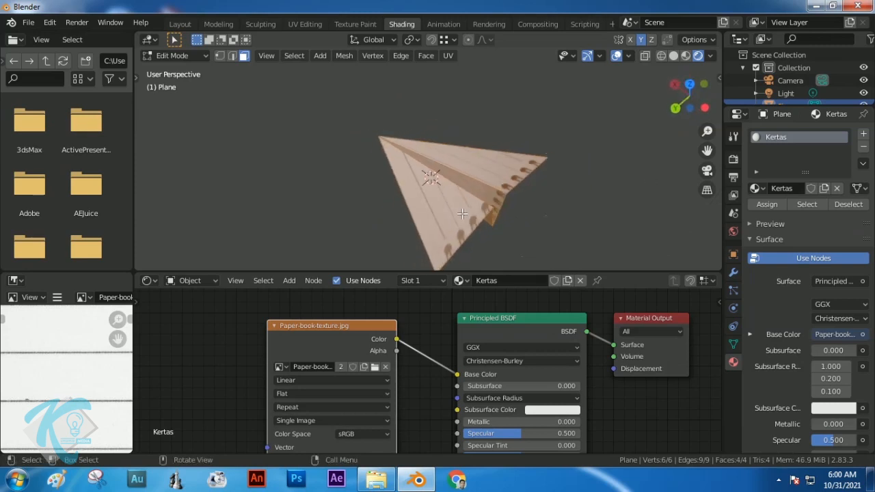
pyautogui.press('Tab')
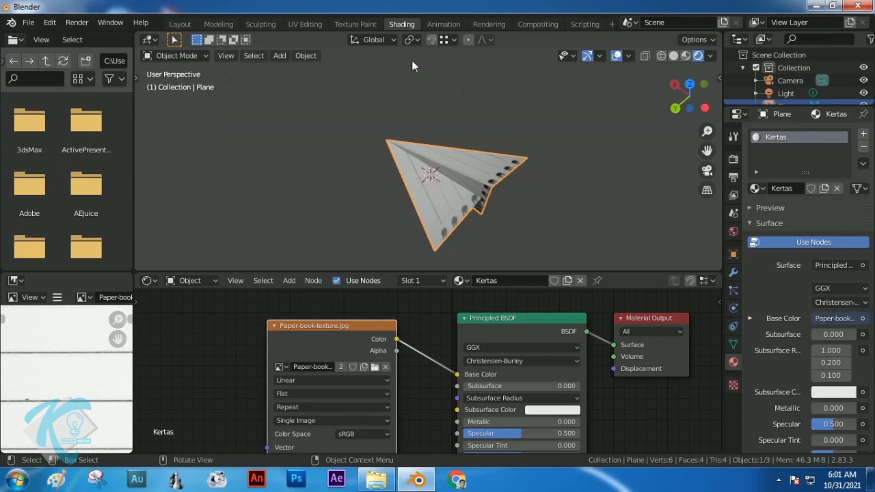
pyautogui.click(352, 22)
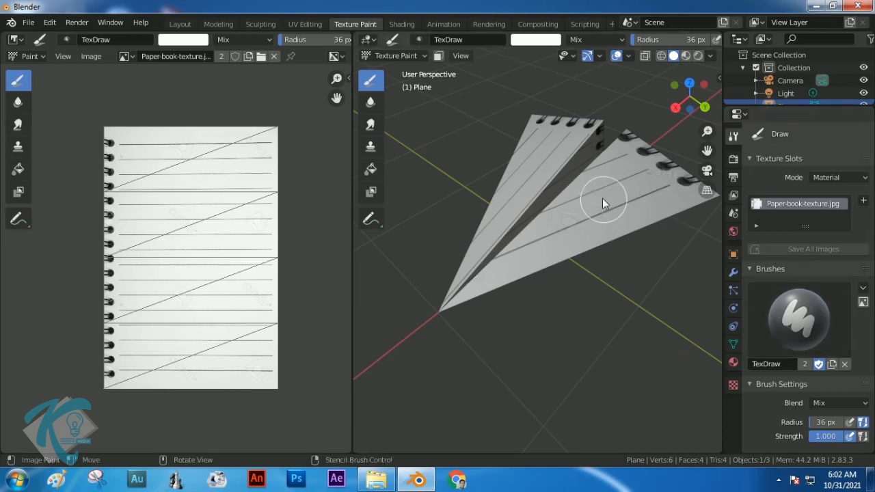
# - Test a white brush stroke on the wing, undo it, and set the brush radius to 31 px
pyautogui.moveTo(581, 204); pyautogui.dragTo(632, 200)
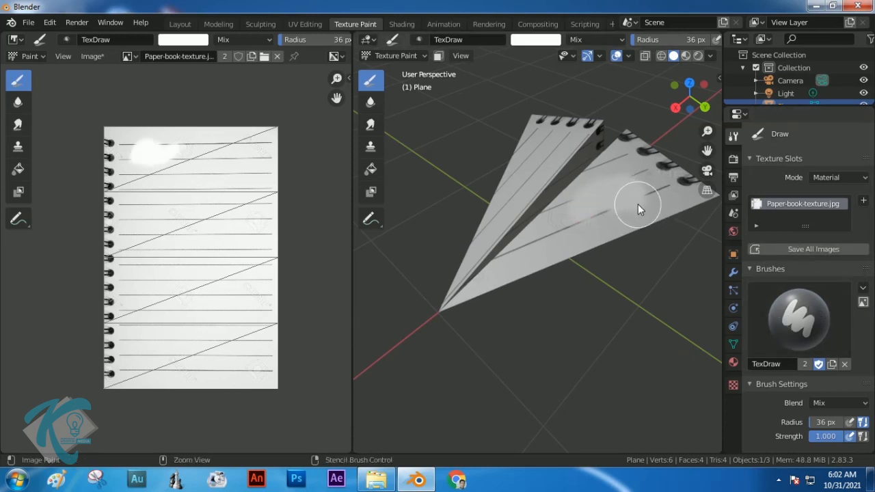
pyautogui.hotkey('ctrl', 'z')
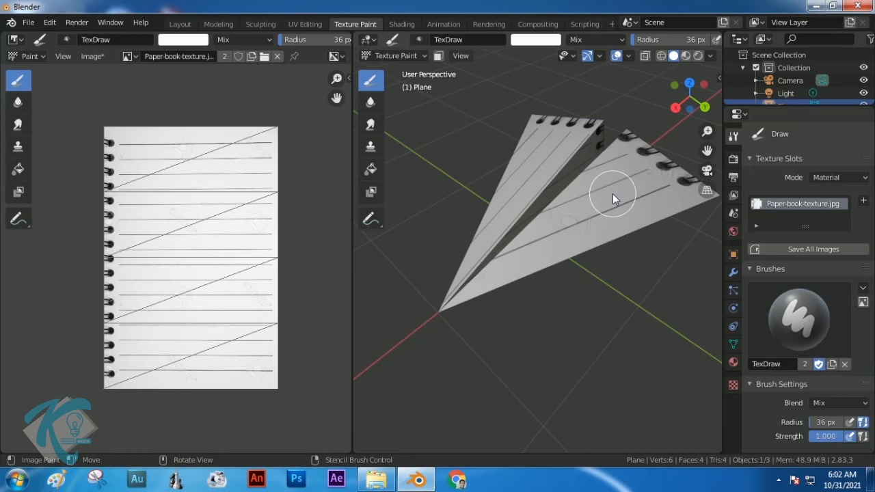
pyautogui.press('f')
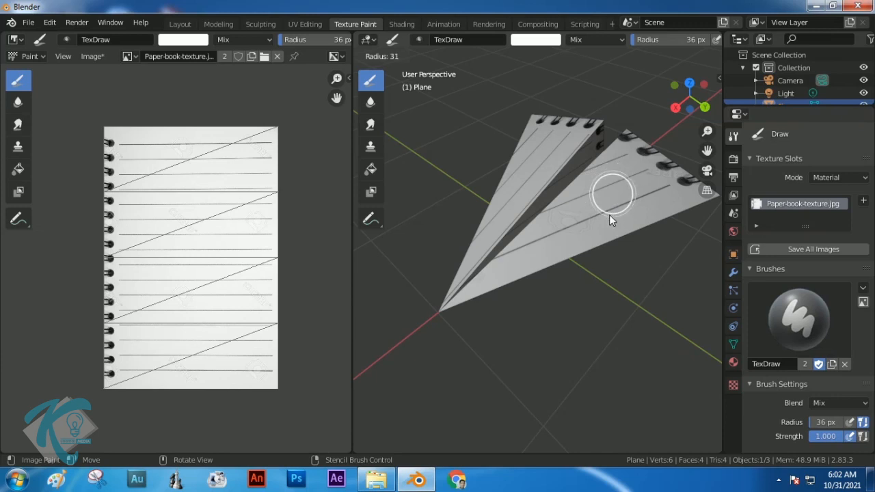
pyautogui.click(609, 215)
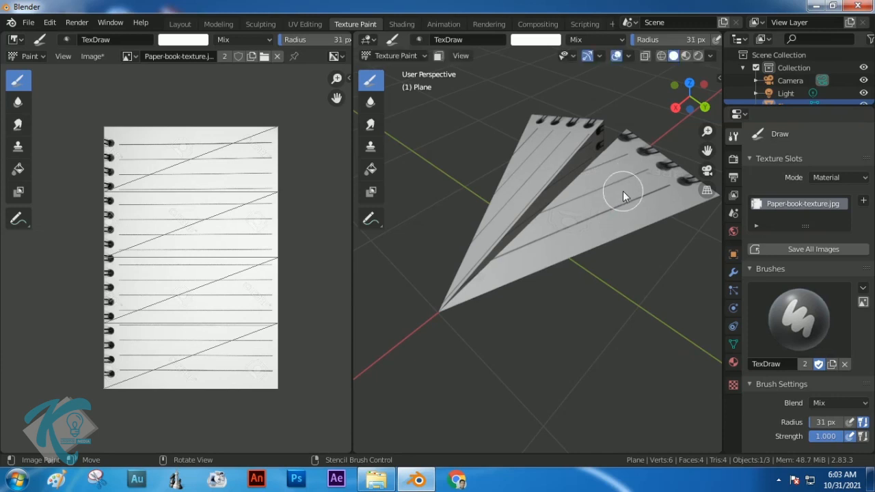
# - Add a new texture to the TexDraw brush in its texture settings
pyautogui.scroll(-10, 844, 342)
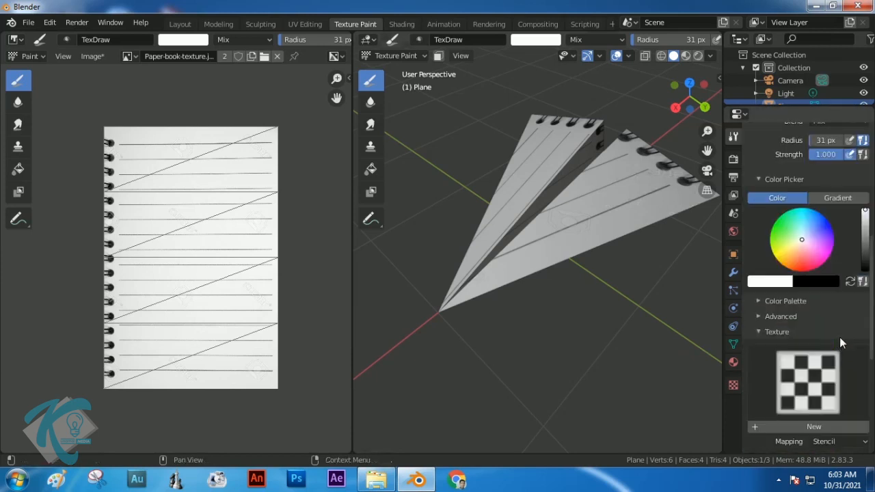
pyautogui.scroll(-5, 839, 334)
pyautogui.scroll(2, 813, 274)
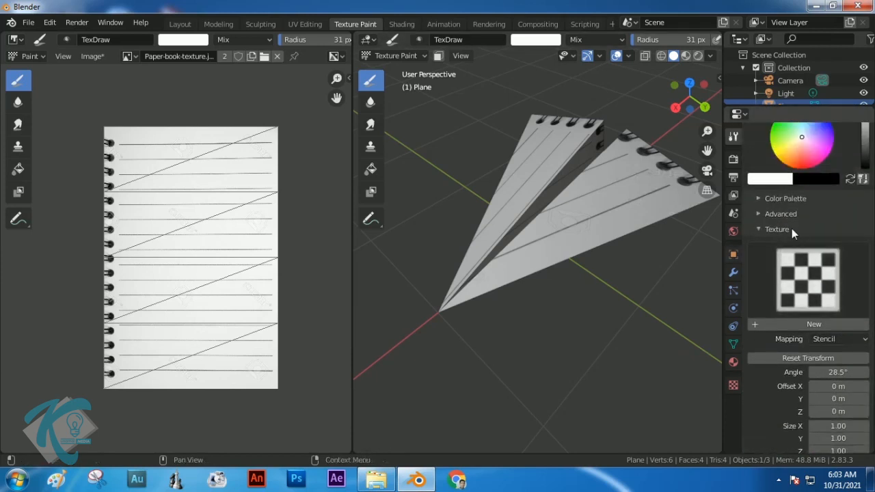
pyautogui.scroll(5, 779, 235)
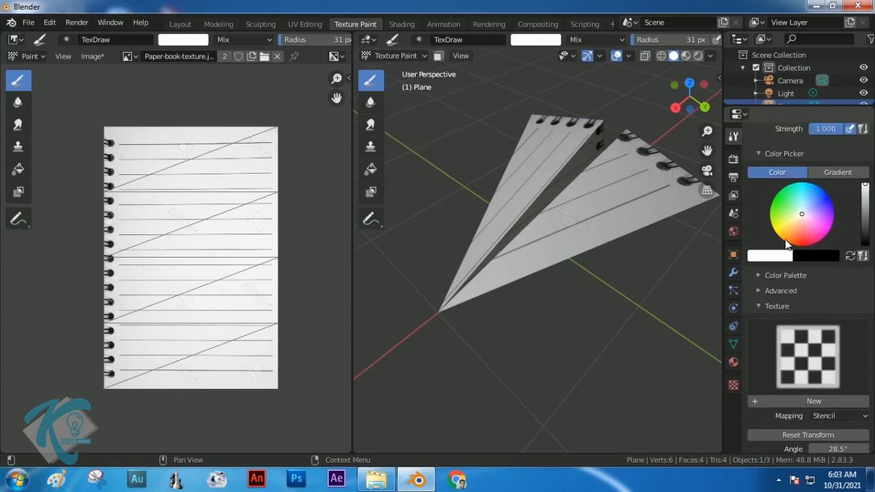
pyautogui.scroll(-5, 784, 253)
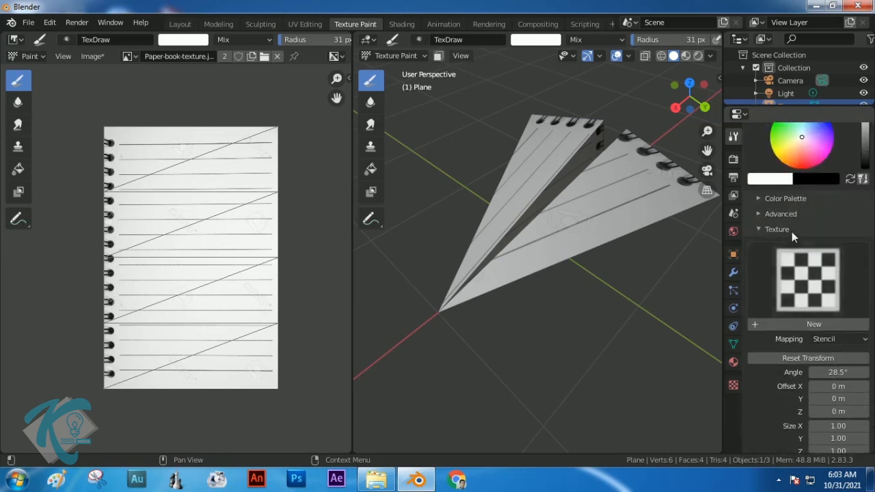
pyautogui.click(757, 230)
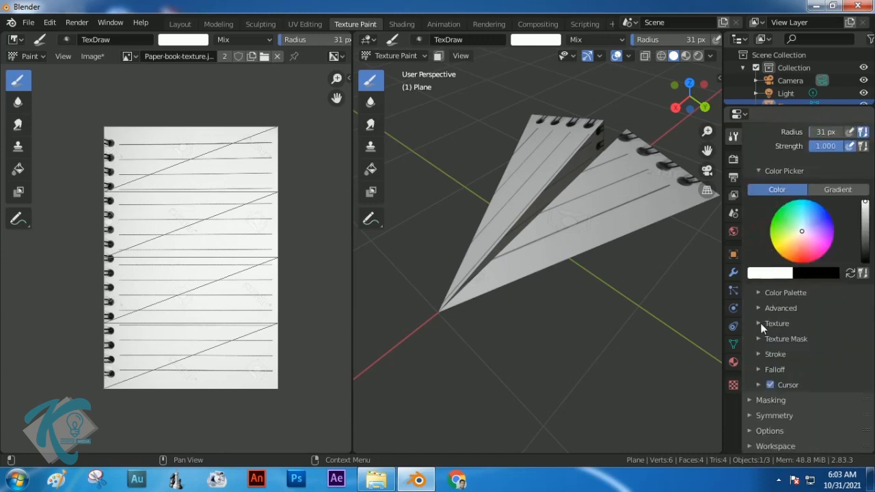
pyautogui.click(759, 324)
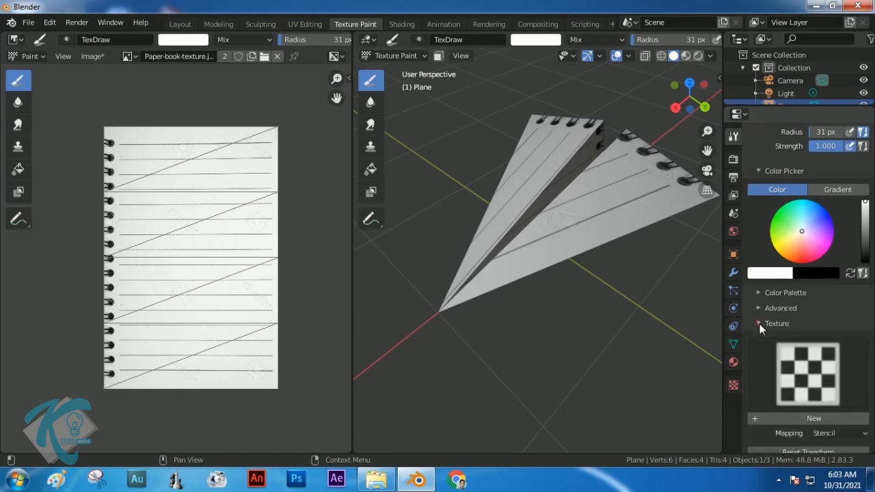
pyautogui.scroll(-2, 830, 345)
pyautogui.scroll(-1, 829, 342)
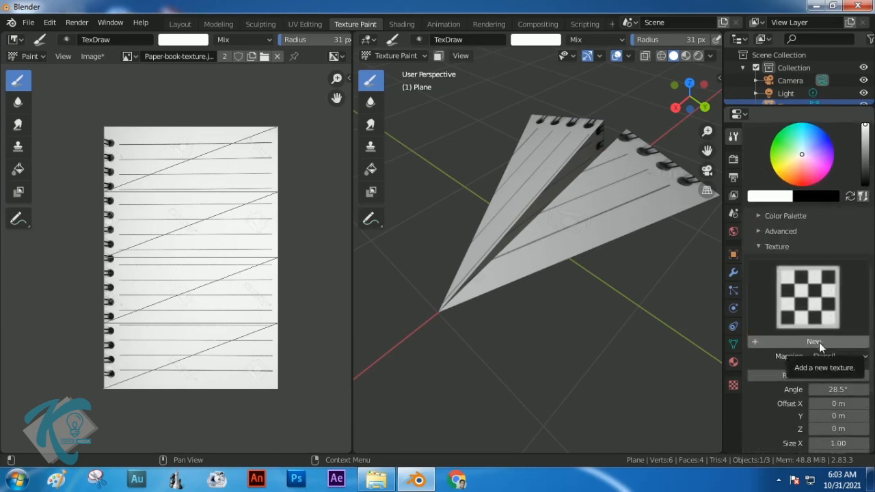
pyautogui.click(819, 342)
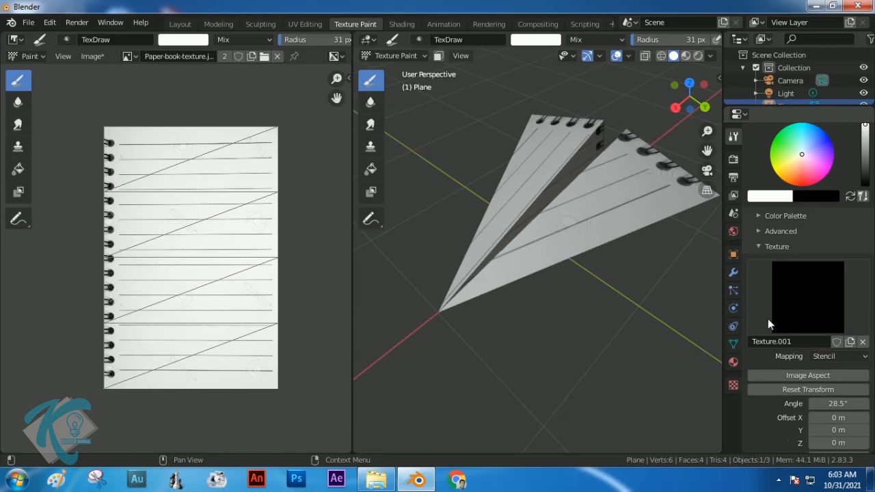
# - Load Logo Kunamaimedia.png from Documents\Blender Latihan\Pesawat Kertas as the brush texture's image
pyautogui.click(732, 386)
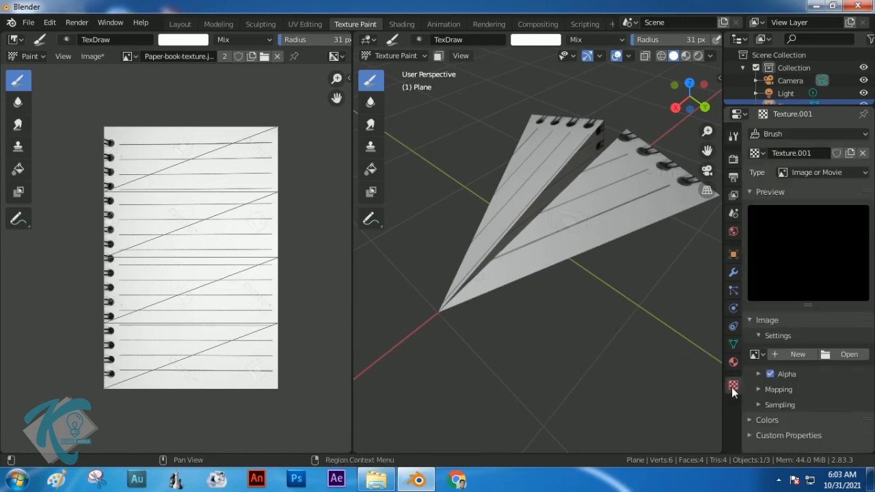
pyautogui.click(847, 354)
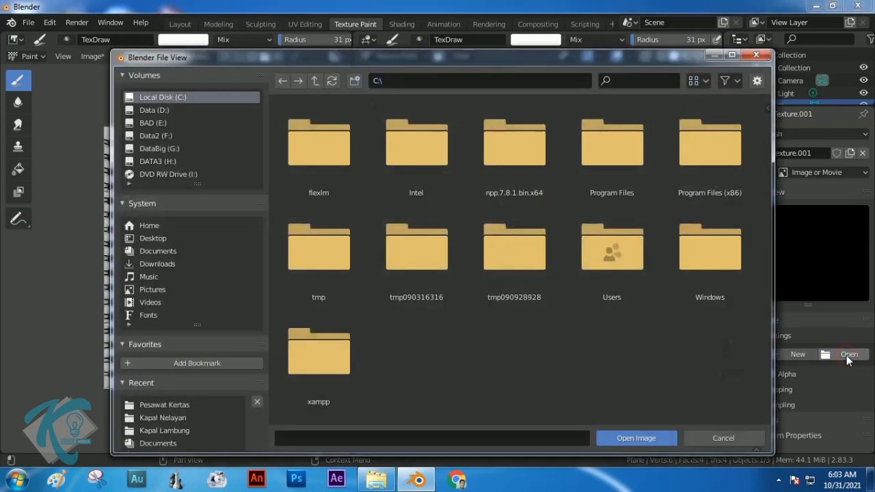
pyautogui.click(153, 250)
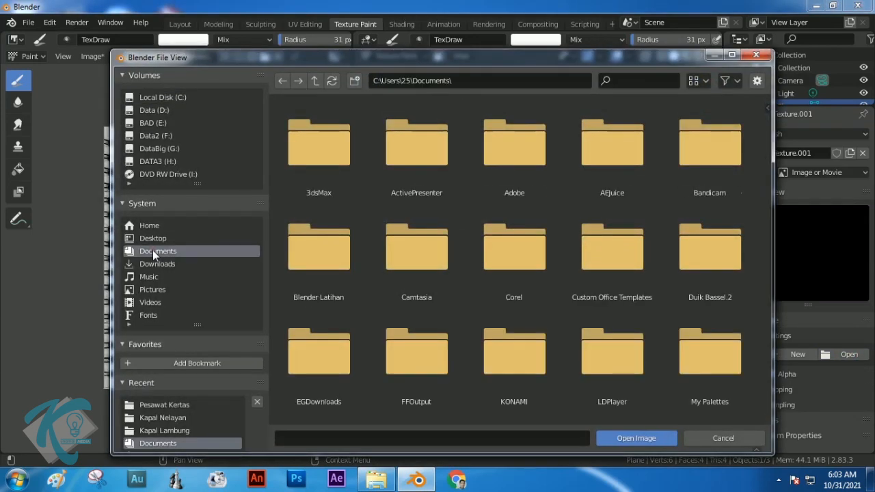
pyautogui.doubleClick(314, 255)
pyautogui.scroll(-6, 622, 257)
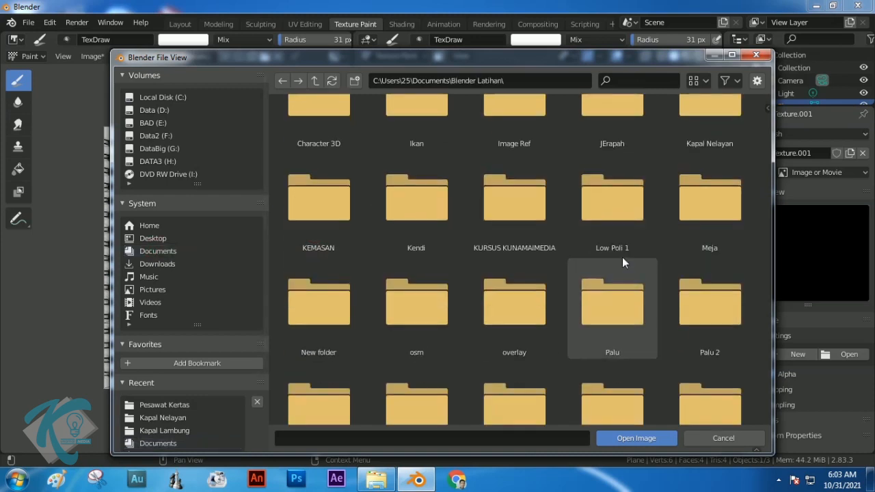
pyautogui.doubleClick(530, 270)
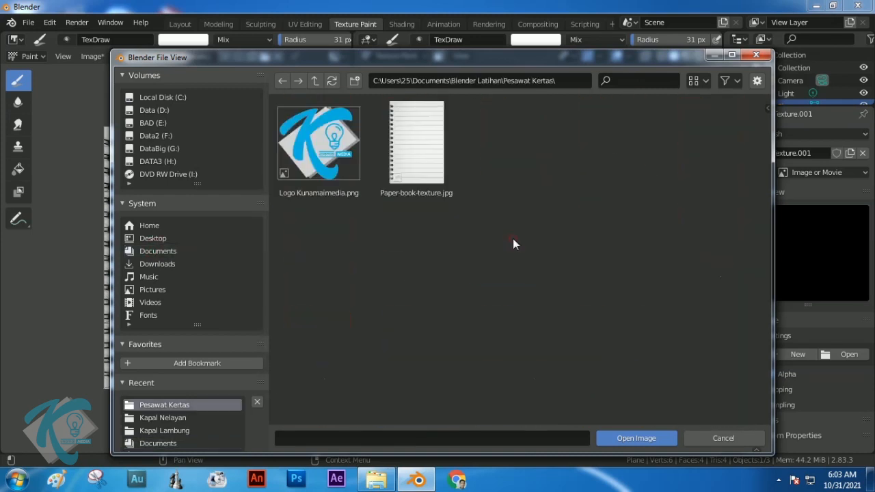
pyautogui.click(322, 148)
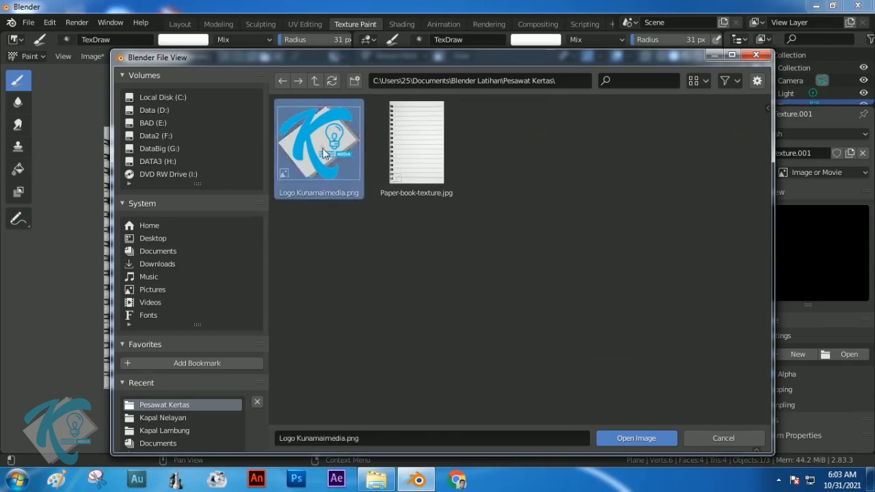
pyautogui.click(635, 440)
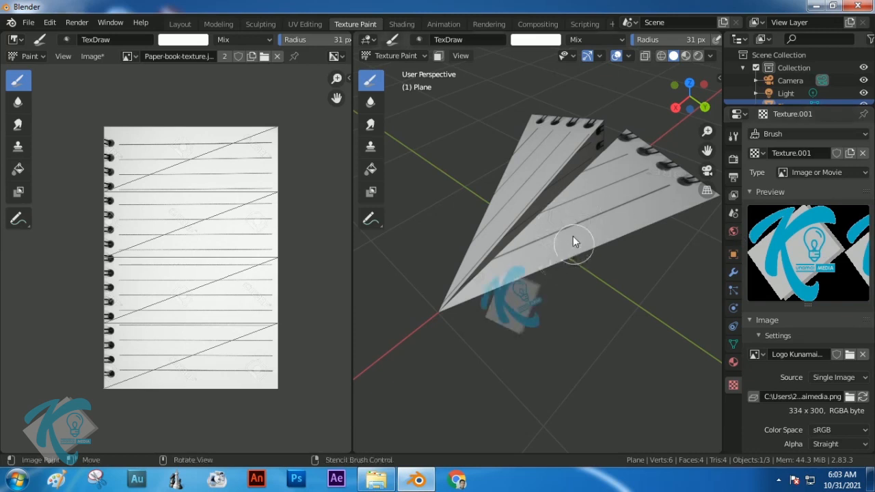
# - Choose Stencil as the brush texture's mapping and return to the texture's image settings
pyautogui.click(733, 137)
pyautogui.scroll(-12, 840, 352)
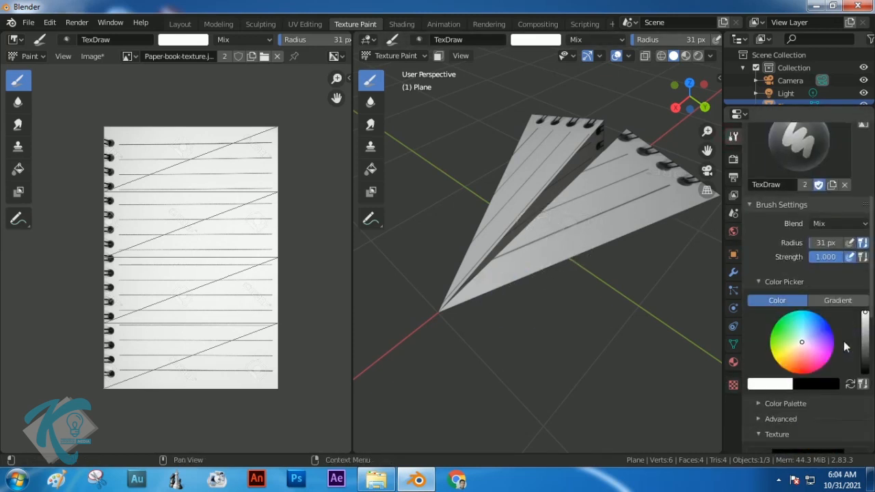
pyautogui.click(847, 262)
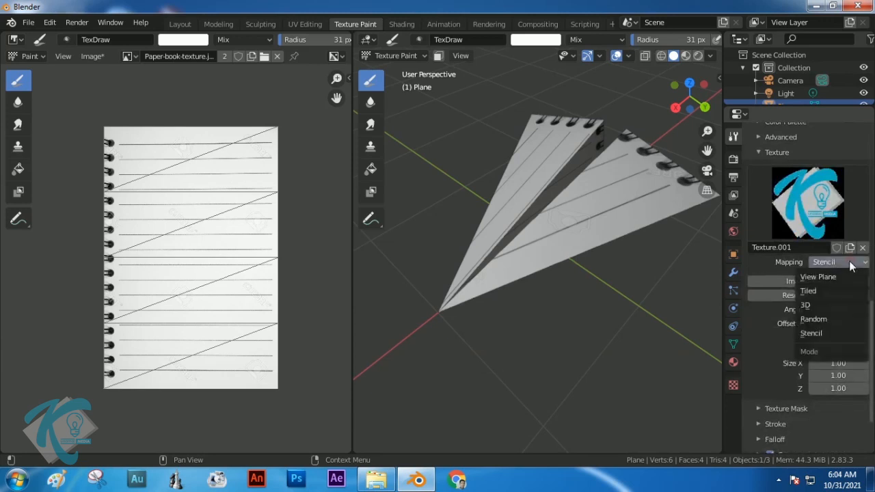
pyautogui.click(810, 333)
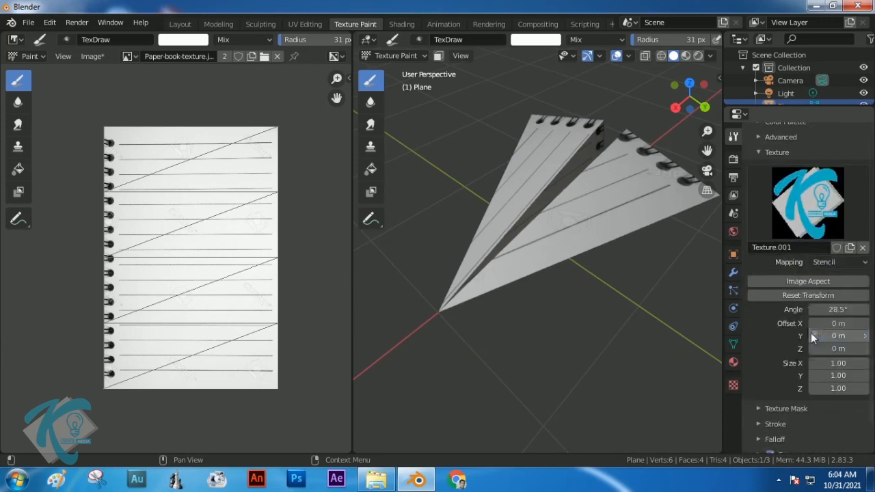
pyautogui.click(732, 386)
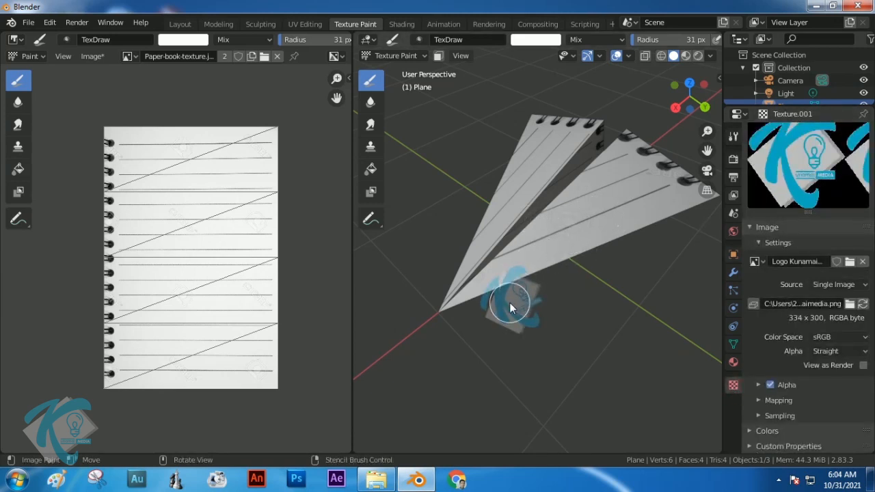
# - Move the logo stencil onto the wide wing near the spiral holes and scale it down to fit
pyautogui.moveTo(505, 307); pyautogui.dragTo(570, 273, button='right')
pyautogui.moveTo(629, 203); pyautogui.dragTo(610, 199, button='right')
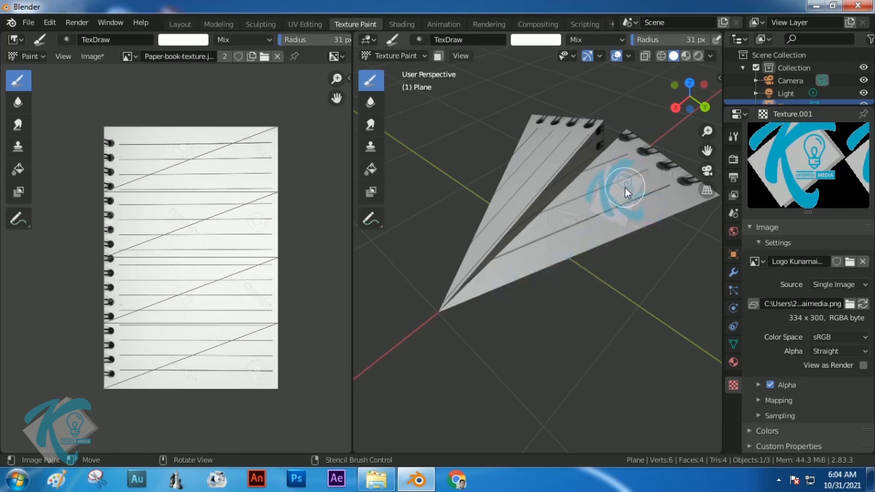
pyautogui.press('shift')
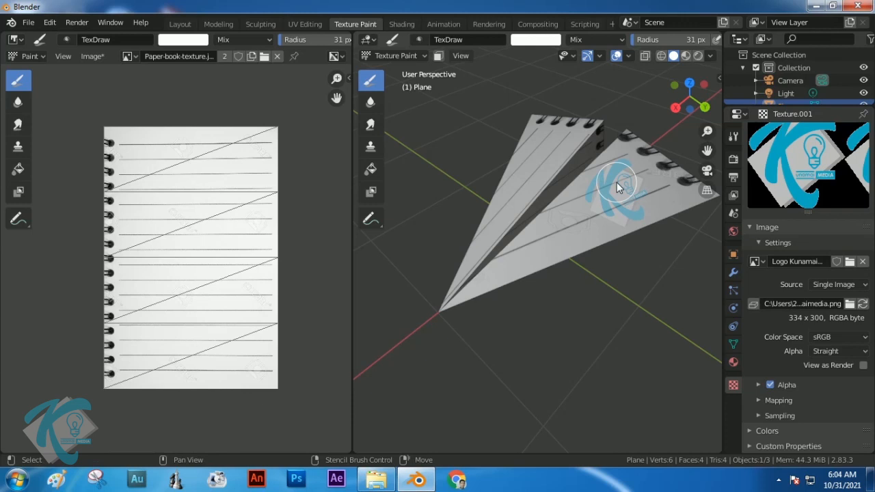
pyautogui.keyDown('shift'); pyautogui.moveTo(617, 182); pyautogui.dragTo(612, 189, button='right'); pyautogui.keyUp('shift')
pyautogui.moveTo(615, 197)
pyautogui.keyDown('shift'); pyautogui.mouseDown(button='right')
pyautogui.moveTo(620, 179)
pyautogui.moveTo(621, 196)
pyautogui.moveTo(627, 189)
pyautogui.mouseUp(button='right'); pyautogui.keyUp('shift')
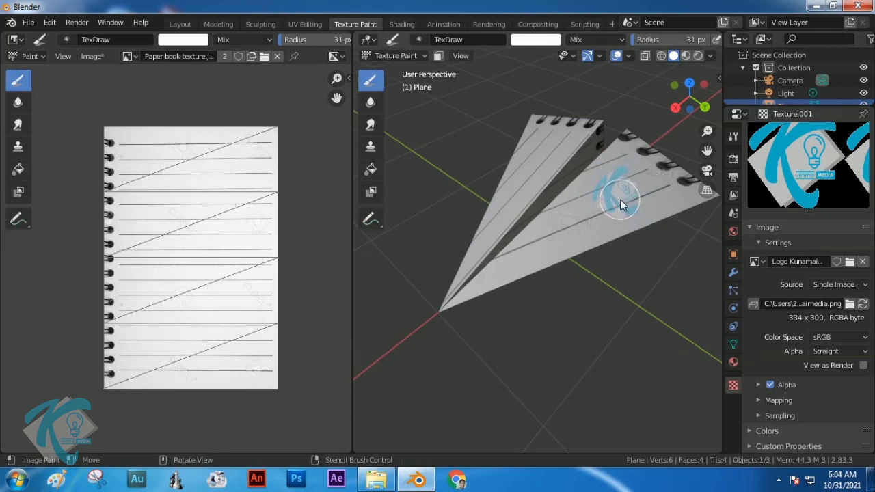
# - Rotate the logo stencil slightly to follow the wing and paint the whole logo onto the paper
pyautogui.press('ctrl')
pyautogui.moveTo(618, 198)
pyautogui.keyDown('ctrl'); pyautogui.mouseDown(button='right')
pyautogui.moveTo(625, 190)
pyautogui.moveTo(620, 203)
pyautogui.mouseUp(button='right'); pyautogui.keyUp('ctrl')
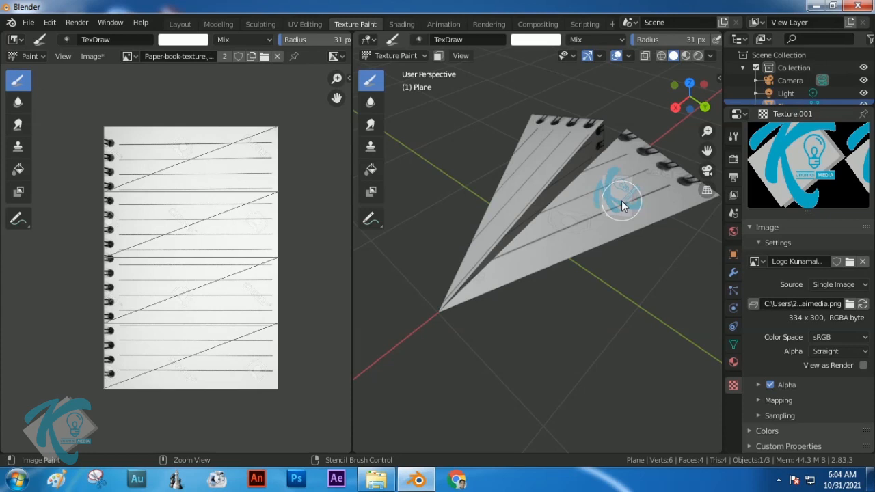
pyautogui.moveTo(615, 195)
pyautogui.mouseDown()
pyautogui.moveTo(600, 201)
pyautogui.moveTo(636, 195)
pyautogui.moveTo(624, 222)
pyautogui.moveTo(590, 198)
pyautogui.moveTo(595, 190)
pyautogui.moveTo(632, 189)
pyautogui.moveTo(617, 162)
pyautogui.moveTo(629, 189)
pyautogui.moveTo(607, 219)
pyautogui.moveTo(592, 203)
pyautogui.moveTo(651, 188)
pyautogui.moveTo(606, 209)
pyautogui.moveTo(648, 168)
pyautogui.mouseUp()
pyautogui.moveTo(609, 213); pyautogui.dragTo(653, 166)
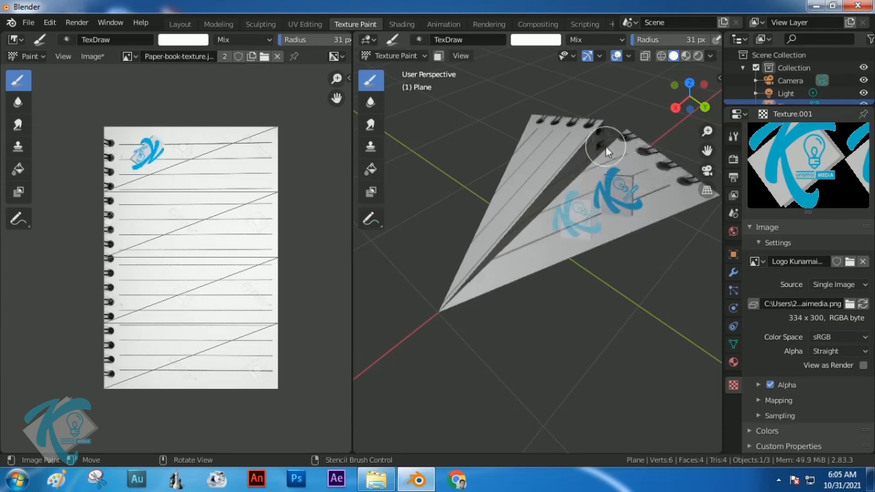
# - Undo a test dab on the opposite wing, realign the stencil's rotation, and paint the logo there
pyautogui.moveTo(625, 137)
pyautogui.mouseDown(button='middle')
pyautogui.moveTo(593, 163)
pyautogui.moveTo(523, 171)
pyautogui.moveTo(452, 194)
pyautogui.moveTo(384, 184)
pyautogui.moveTo(698, 149)
pyautogui.moveTo(695, 123)
pyautogui.mouseUp(button='middle')
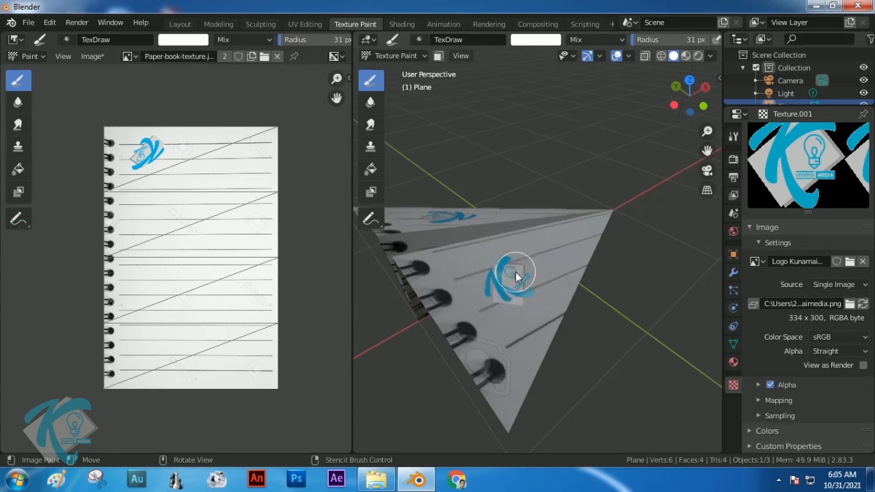
pyautogui.click(515, 272)
pyautogui.hotkey('ctrl', 'z')
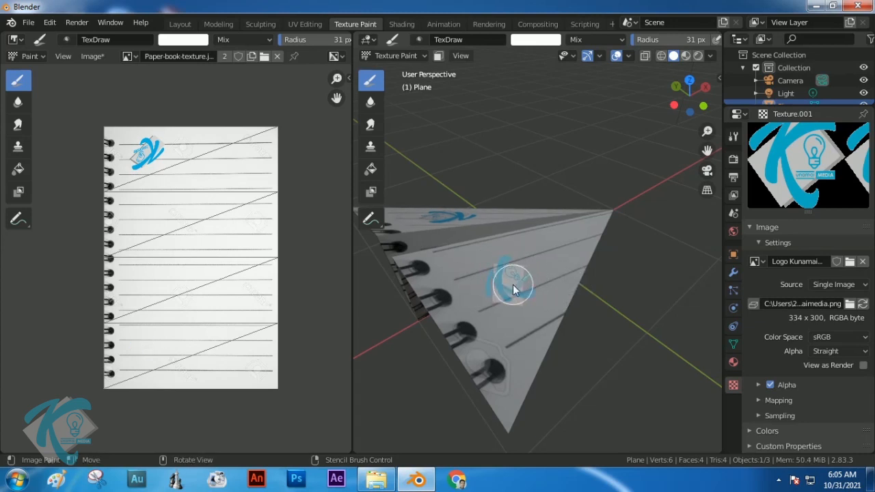
pyautogui.keyDown('ctrl'); pyautogui.moveTo(512, 285); pyautogui.dragTo(516, 279, button='right'); pyautogui.keyUp('ctrl')
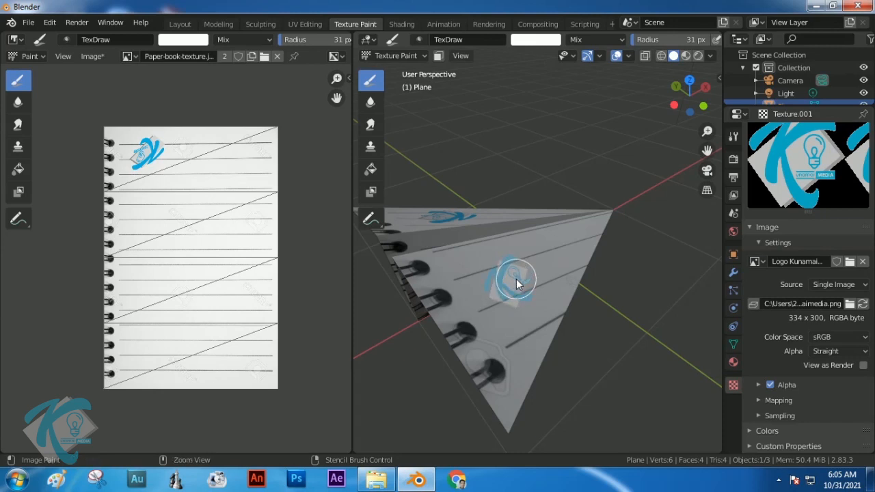
pyautogui.moveTo(517, 280)
pyautogui.mouseDown()
pyautogui.moveTo(511, 296)
pyautogui.moveTo(489, 293)
pyautogui.moveTo(504, 265)
pyautogui.mouseUp()
pyautogui.moveTo(481, 301)
pyautogui.mouseDown()
pyautogui.moveTo(517, 312)
pyautogui.moveTo(498, 260)
pyautogui.moveTo(627, 297)
pyautogui.mouseUp()
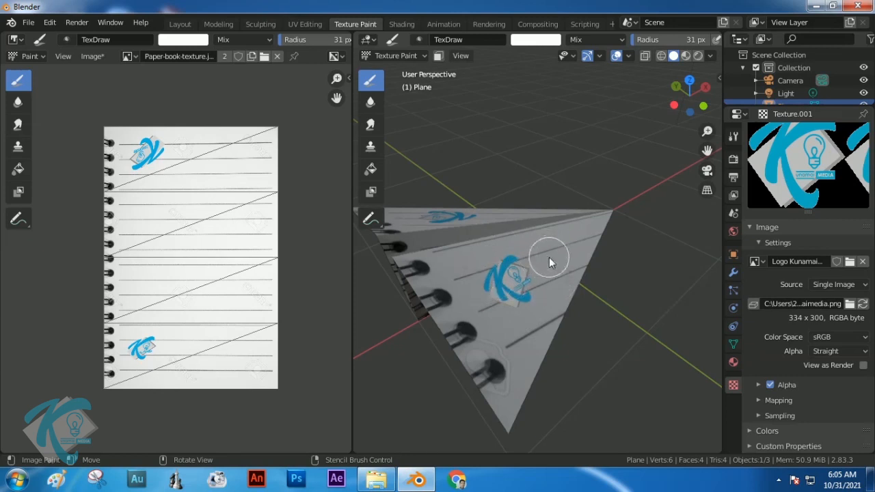
# - Return to the Layout workspace and show the painted airplane in Rendered viewport shading
pyautogui.moveTo(625, 176); pyautogui.dragTo(609, 148, button='middle')
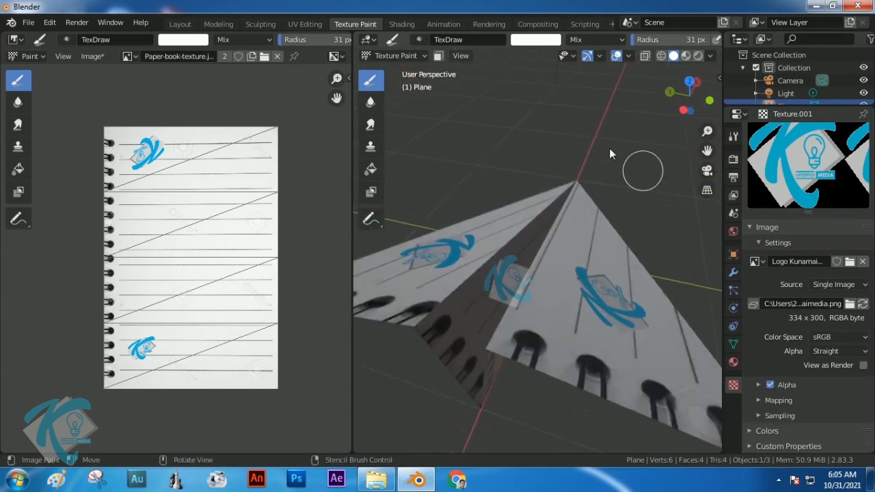
pyautogui.click(181, 24)
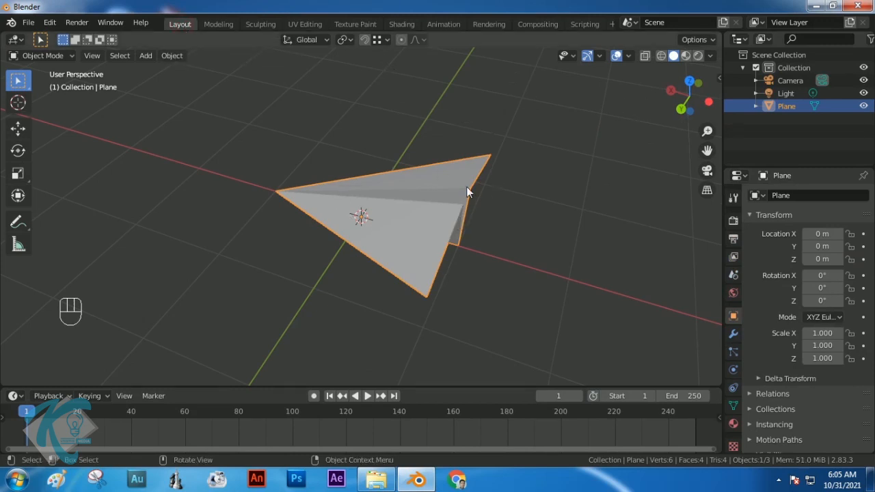
pyautogui.click(698, 56)
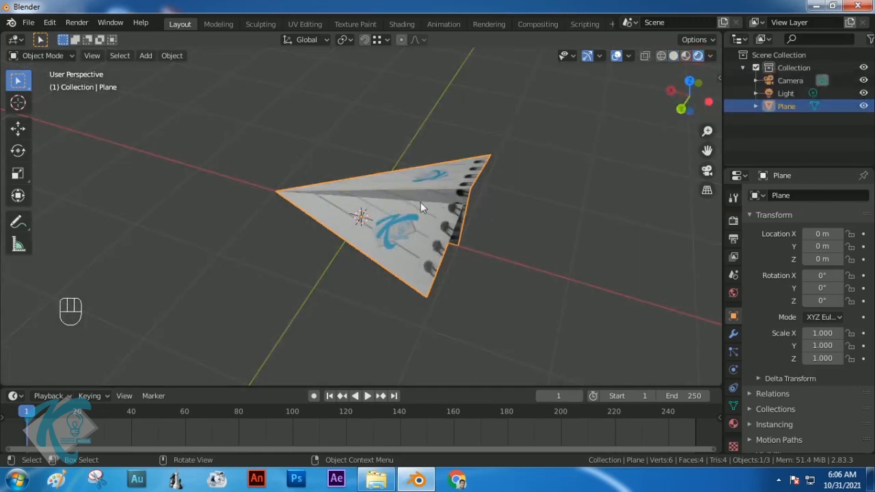
# - Move the airplane along the global X axis to about -6.41 m
pyautogui.scroll(-5, 421, 210)
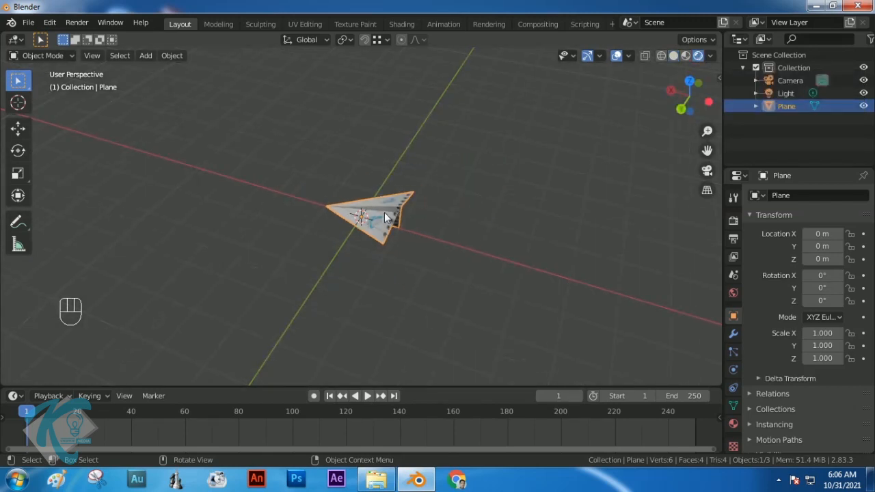
pyautogui.press('shift')
pyautogui.click(63, 55)
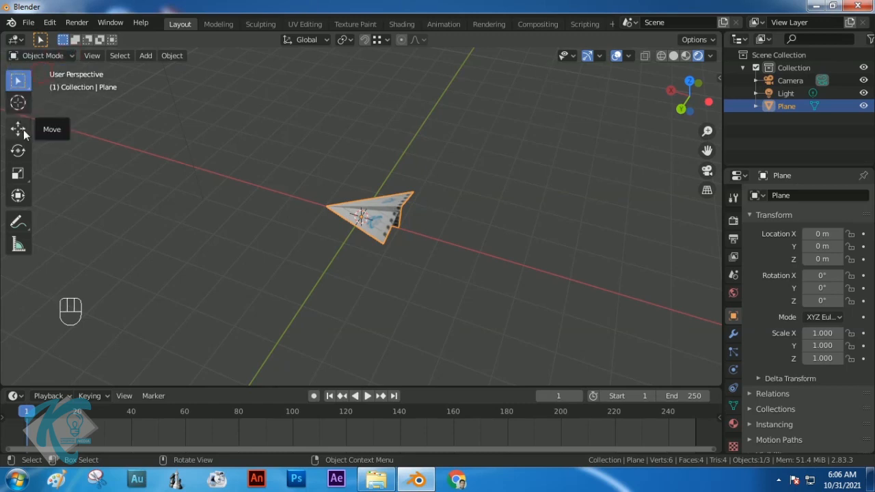
pyautogui.press('g')
pyautogui.press('x')
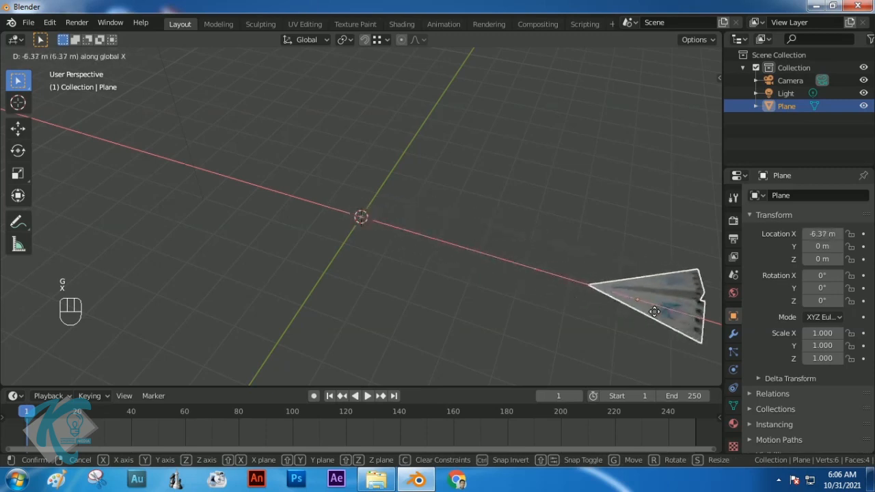
pyautogui.click(625, 306)
pyautogui.hotkey('ctrl', 'z')
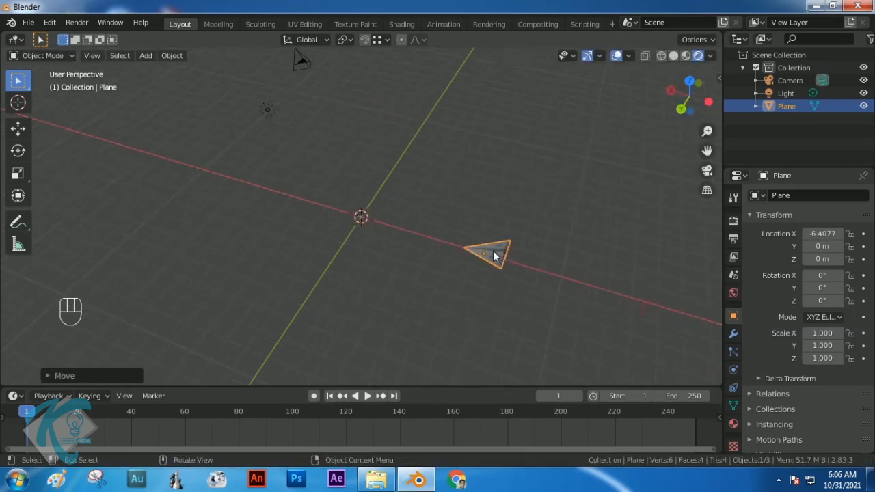
# - Move the airplane farther along the global X axis to about -8.94 m
pyautogui.press('g')
pyautogui.press('x')
pyautogui.click(550, 276)
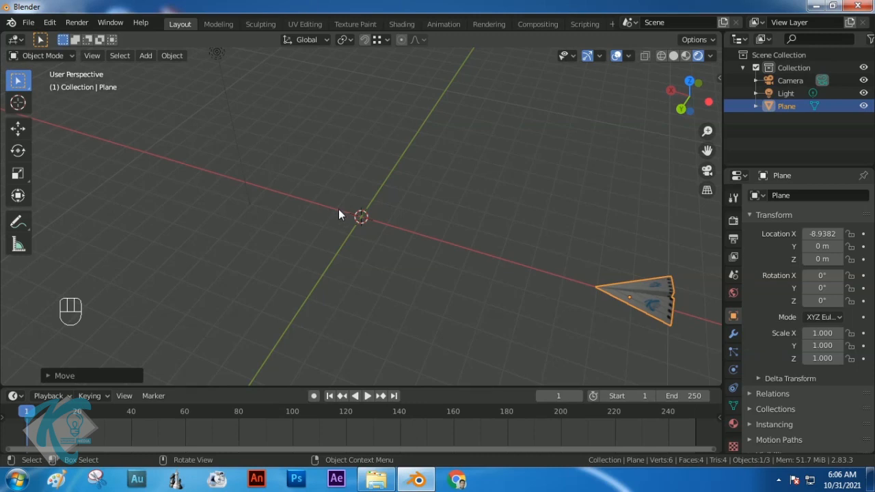
# - Look up the A.N.T.Landscape add-on in the preferences by searching the add-ons for "land"
pyautogui.click(49, 23)
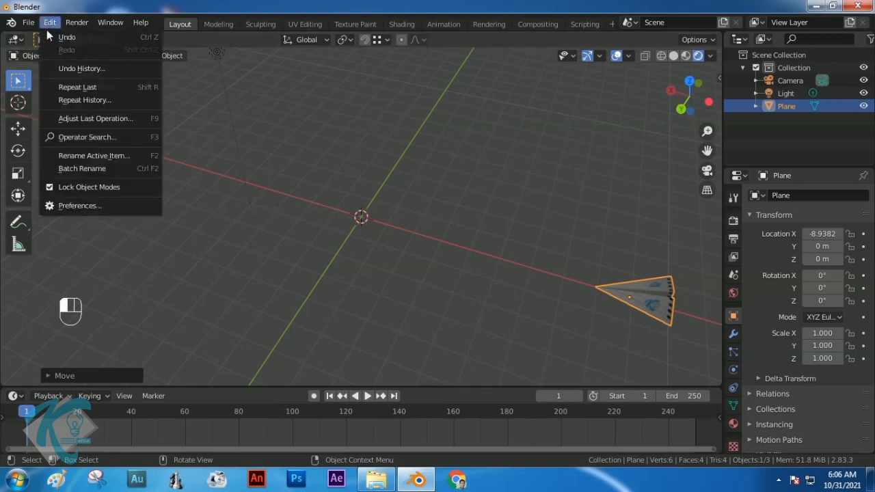
pyautogui.click(72, 207)
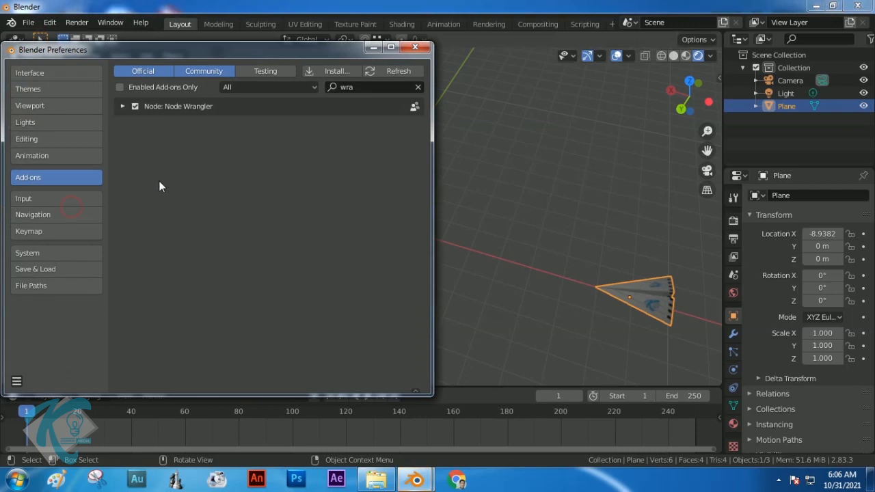
pyautogui.click(417, 88)
pyautogui.click(365, 86)
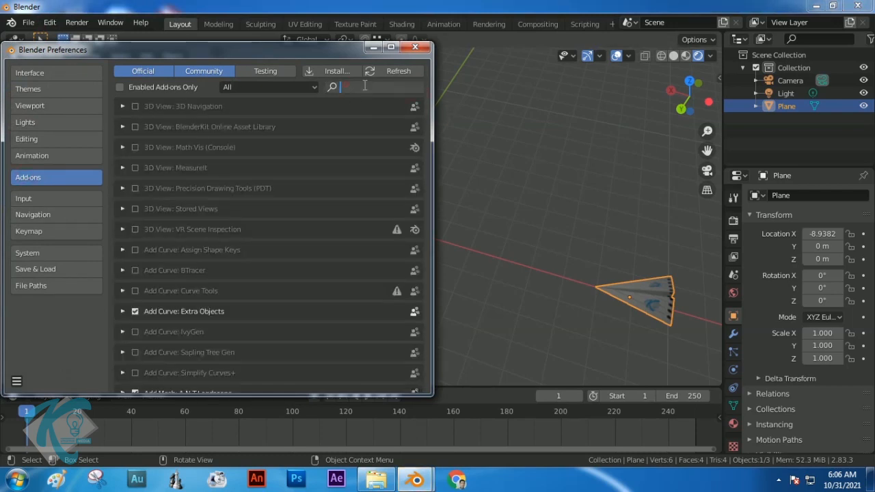
pyautogui.write('land')
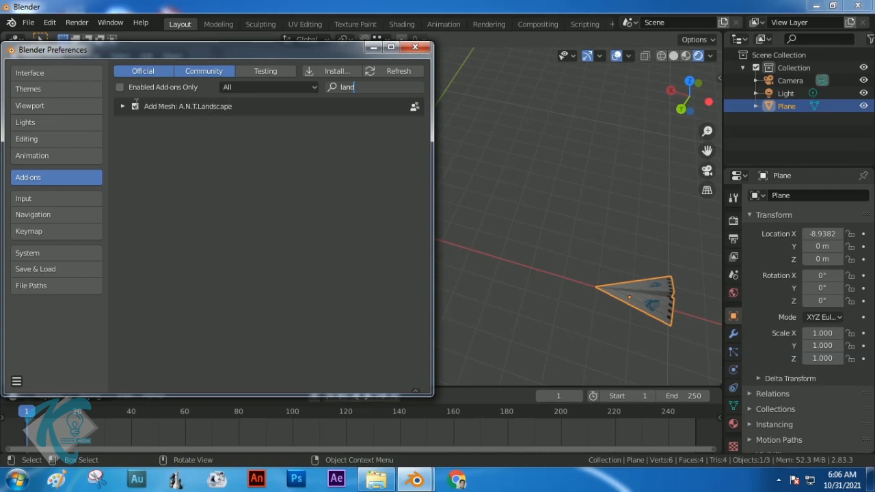
# - Save the current preferences and close the preferences window
pyautogui.click(16, 382)
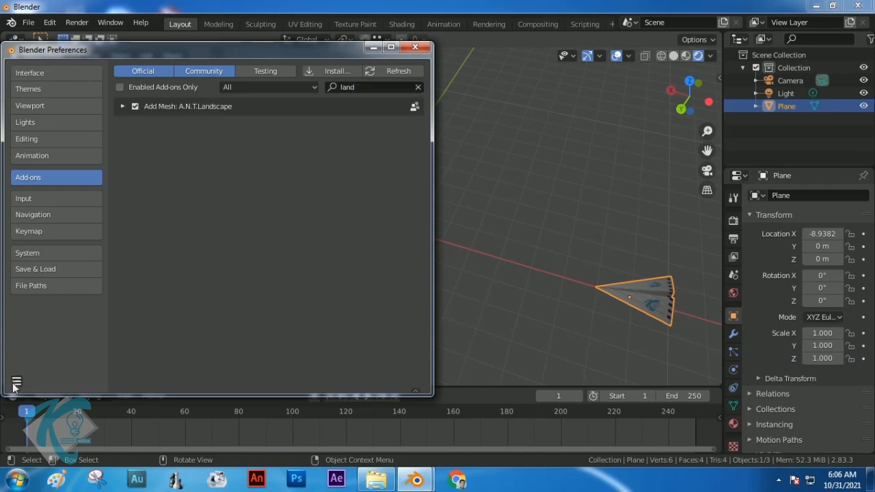
pyautogui.click(16, 381)
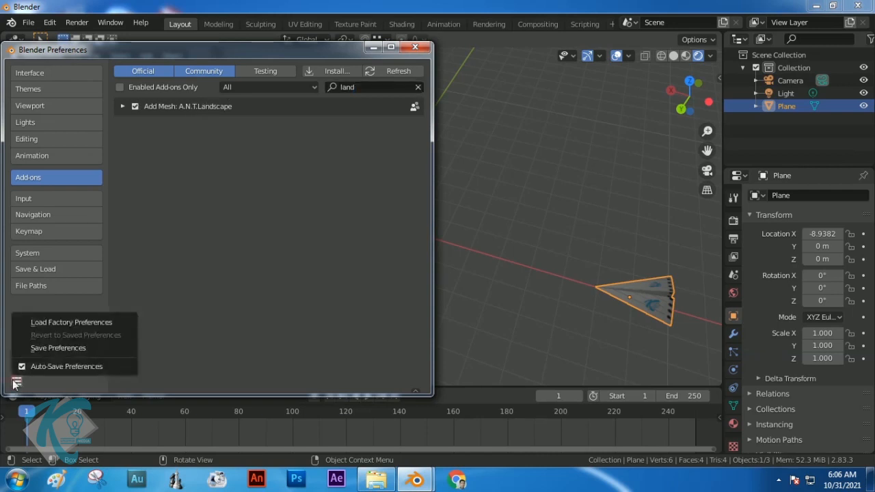
pyautogui.click(80, 349)
pyautogui.click(415, 47)
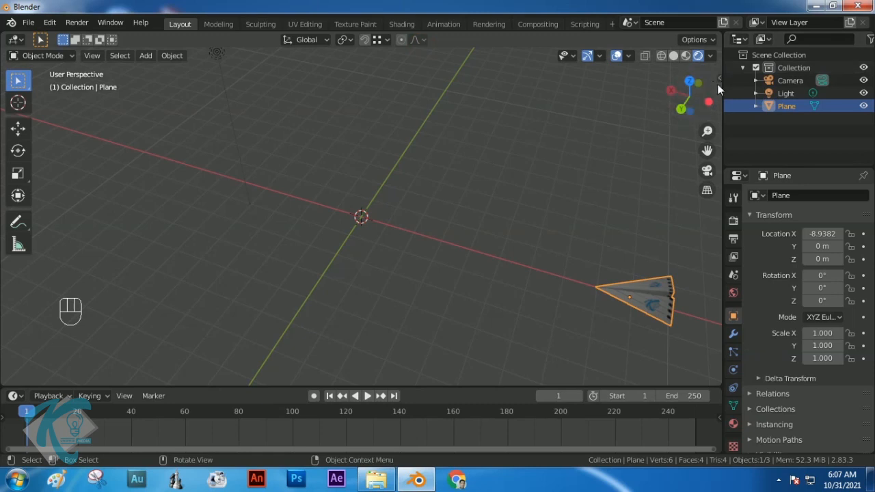
# - Generate an A.N.T. landscape mesh at the world origin and expand its creation settings
pyautogui.press('n')
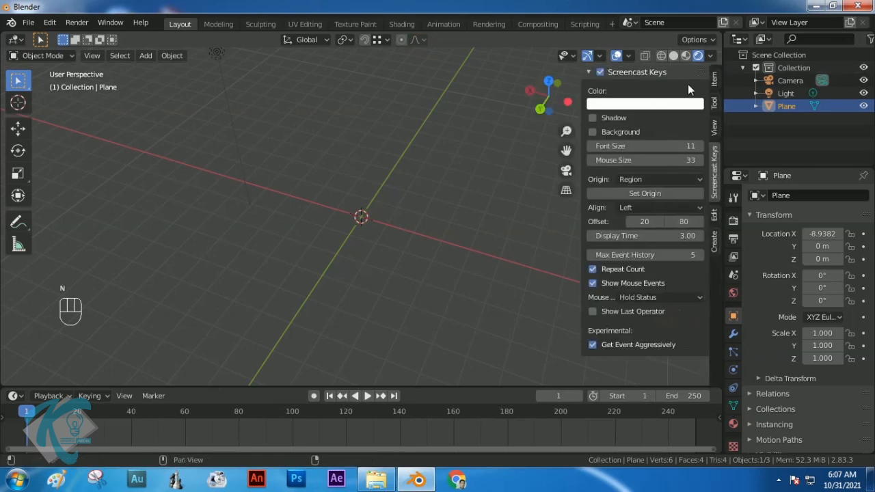
pyautogui.click(715, 246)
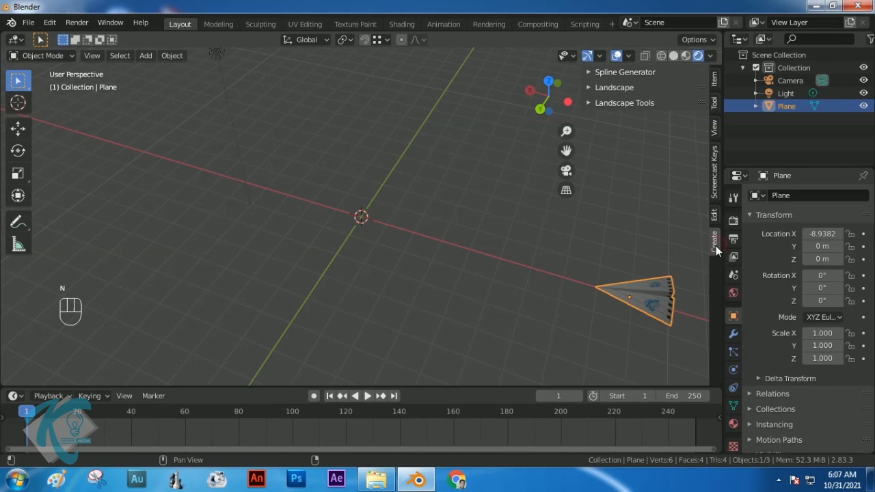
pyautogui.click(590, 87)
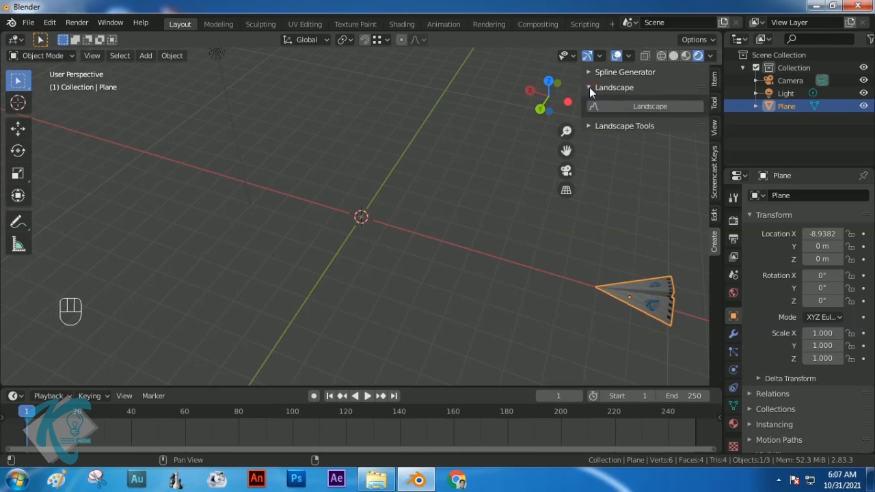
pyautogui.click(639, 106)
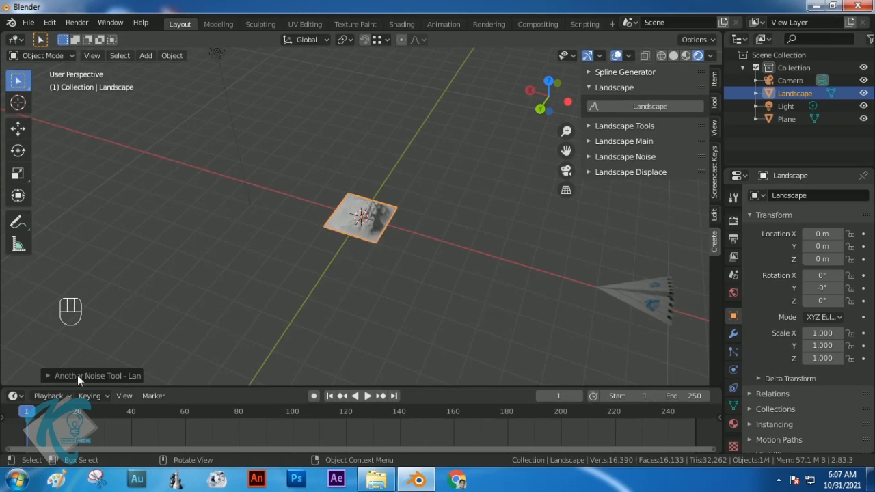
pyautogui.click(97, 375)
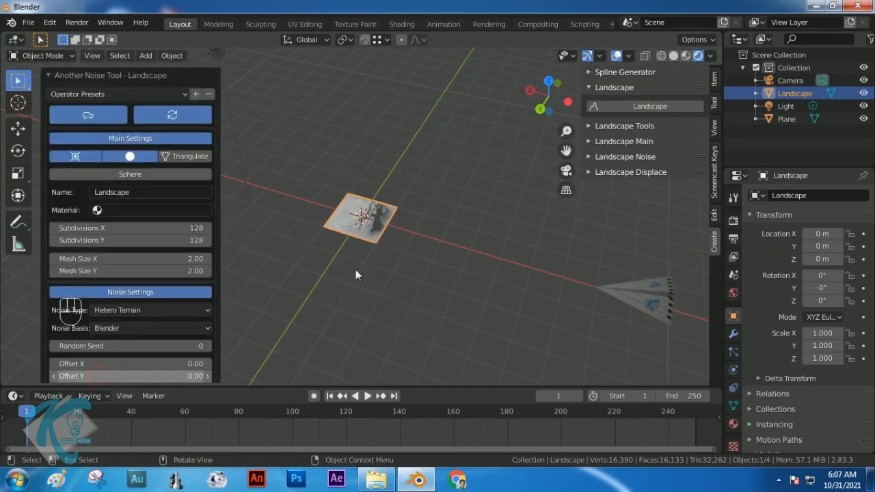
# - Set the landscape's noise type to Shattered hTerrain
pyautogui.scroll(2, 377, 212)
pyautogui.scroll(4, 378, 212)
pyautogui.scroll(2, 383, 217)
pyautogui.scroll(-2, 383, 218)
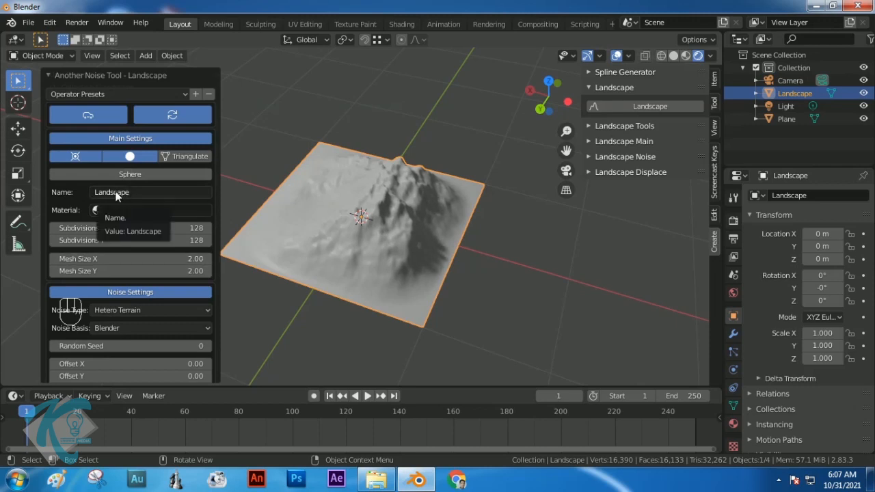
pyautogui.scroll(-5, 166, 198)
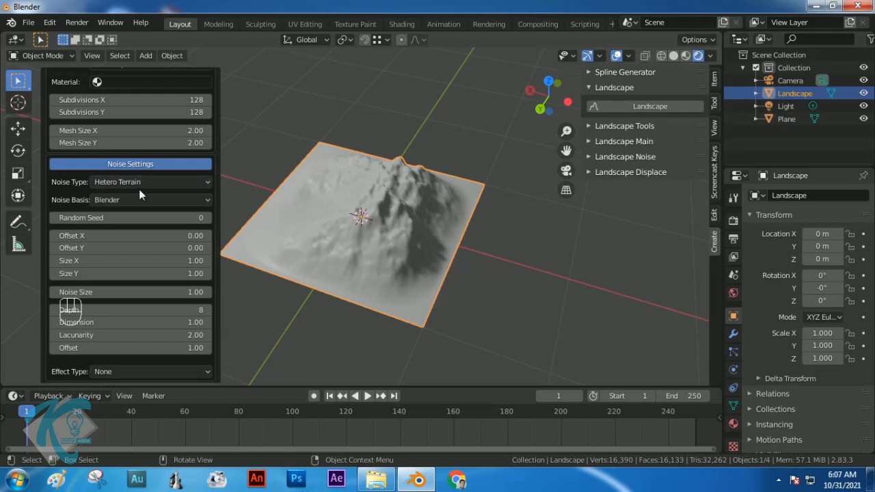
pyautogui.click(179, 182)
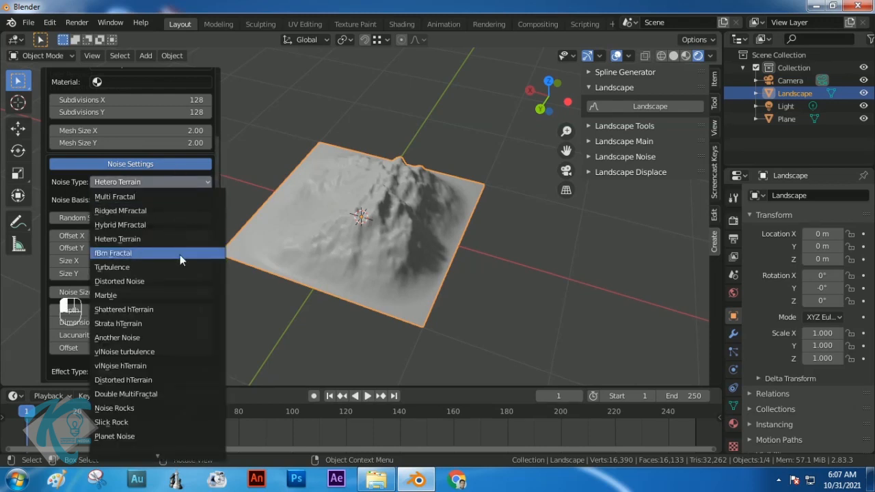
pyautogui.click(144, 311)
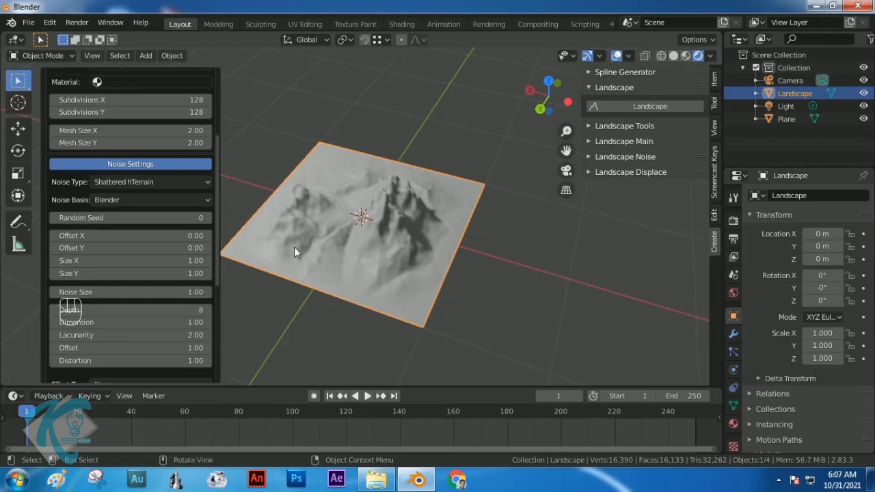
# - Examine the shattered terrain from several angles and compare its size and position with the airplane
pyautogui.moveTo(412, 246); pyautogui.dragTo(137, 210, button='middle')
pyautogui.scroll(4, 346, 222)
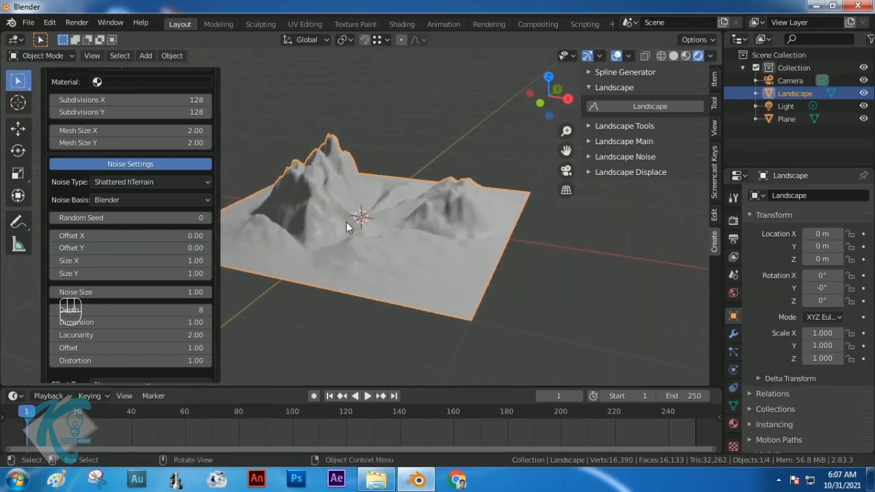
pyautogui.keyDown('shift'); pyautogui.moveTo(401, 229); pyautogui.dragTo(540, 267, button='middle'); pyautogui.keyUp('shift')
pyautogui.scroll(-3, 438, 217)
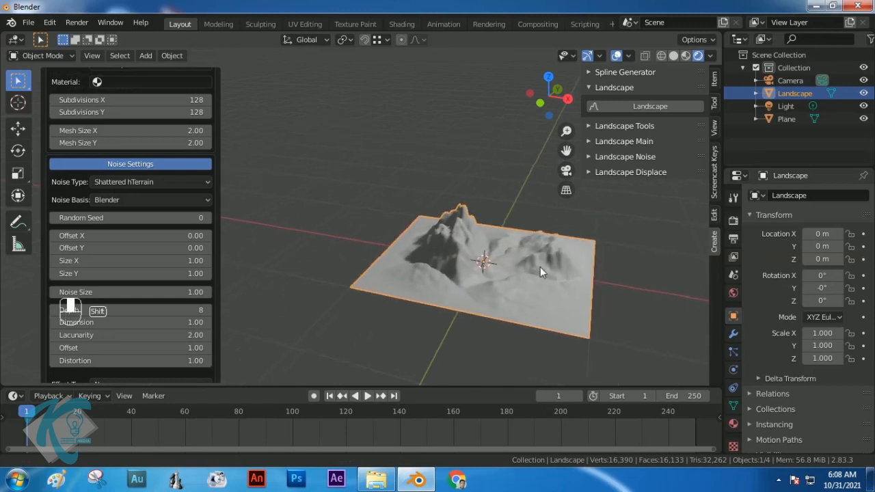
pyautogui.scroll(-4, 561, 266)
pyautogui.scroll(-3, 547, 271)
pyautogui.scroll(3, 529, 269)
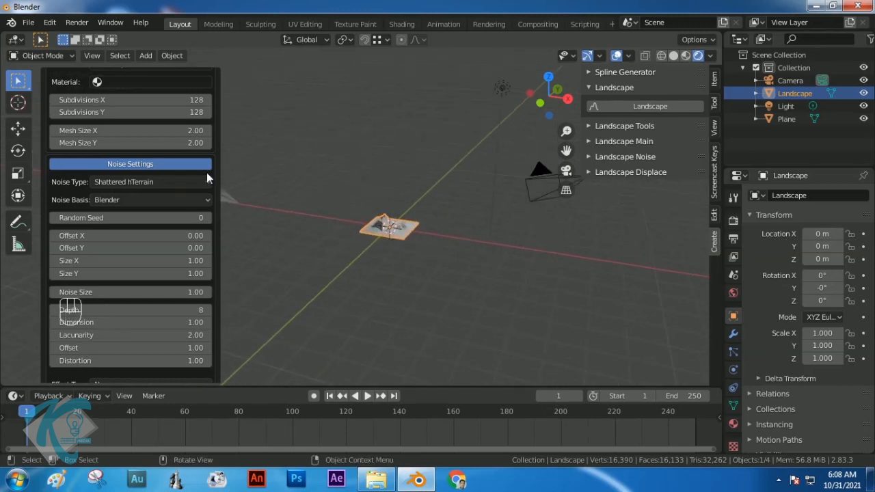
pyautogui.moveTo(377, 241); pyautogui.dragTo(289, 249, button='middle')
pyautogui.moveTo(318, 257); pyautogui.dragTo(456, 275, button='middle')
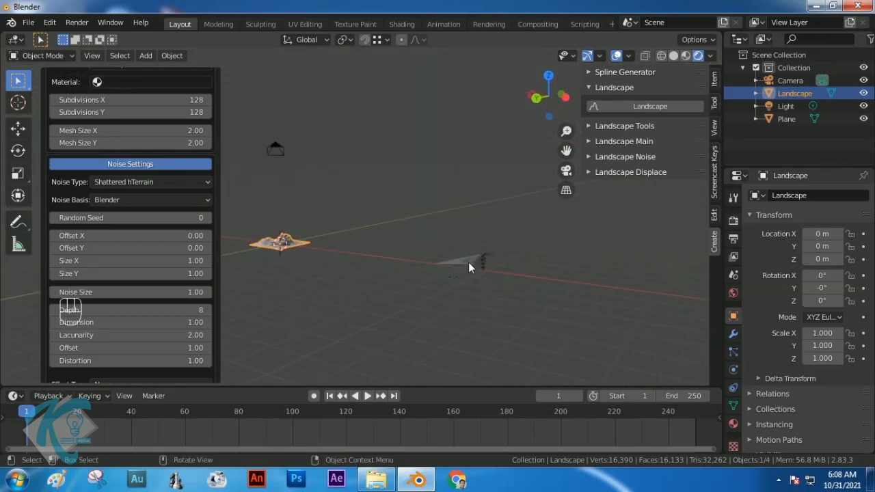
# - Move the airplane along the global X axis toward the landscape, to about -5.41 m
pyautogui.click(468, 264)
pyautogui.press('g')
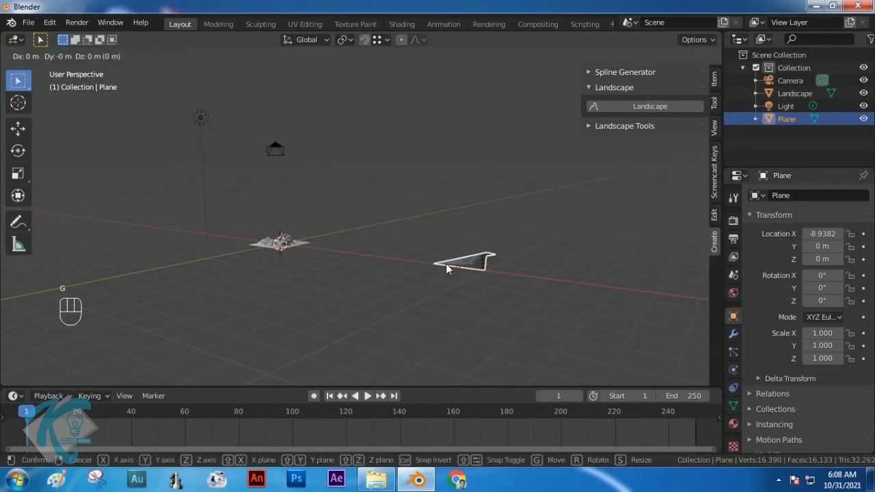
pyautogui.press('x')
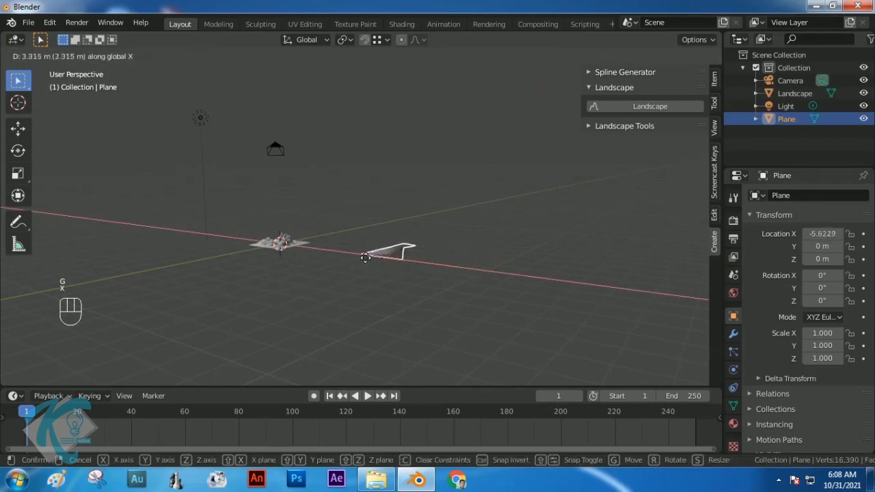
pyautogui.click(363, 257)
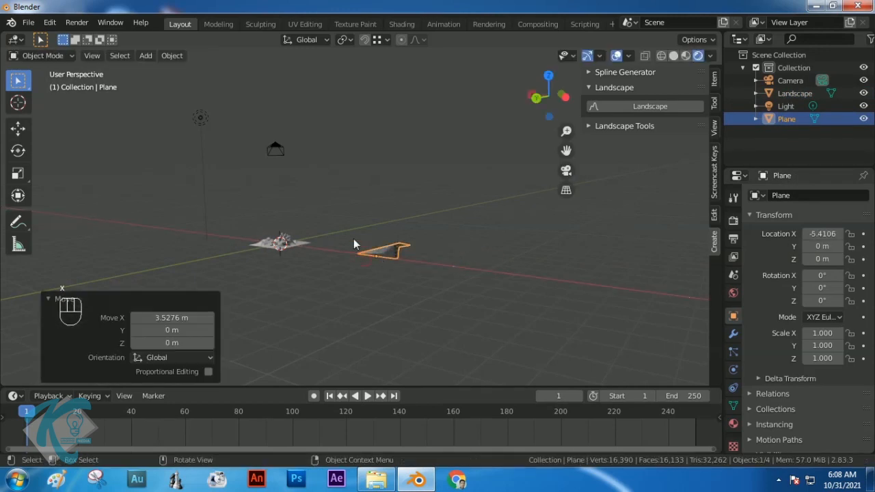
# - Scale the landscape up uniformly to about 4.0
pyautogui.scroll(3, 354, 240)
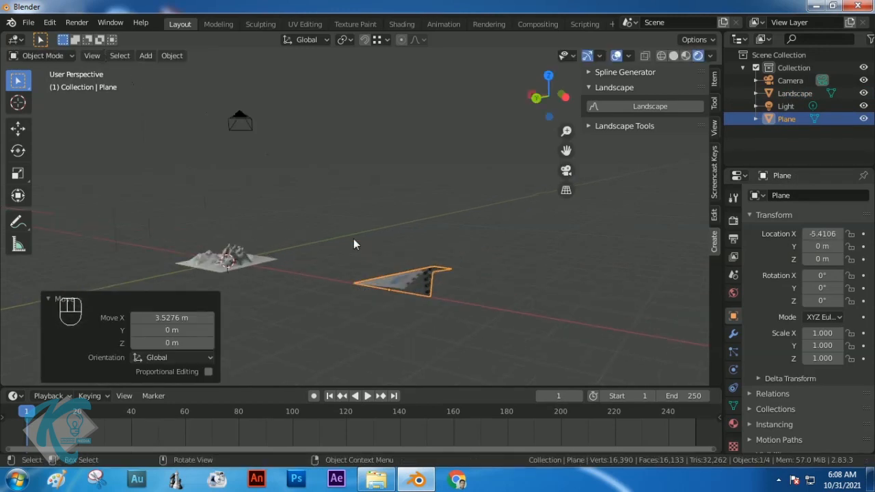
pyautogui.click(237, 266)
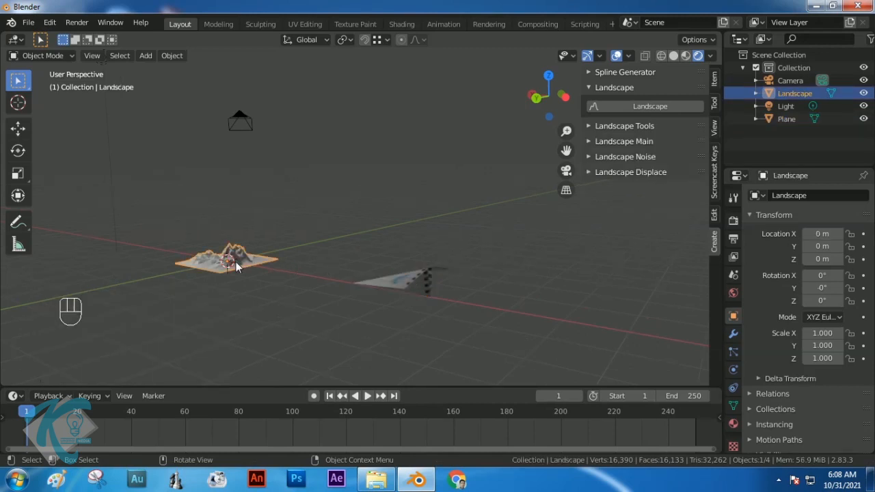
pyautogui.press('s')
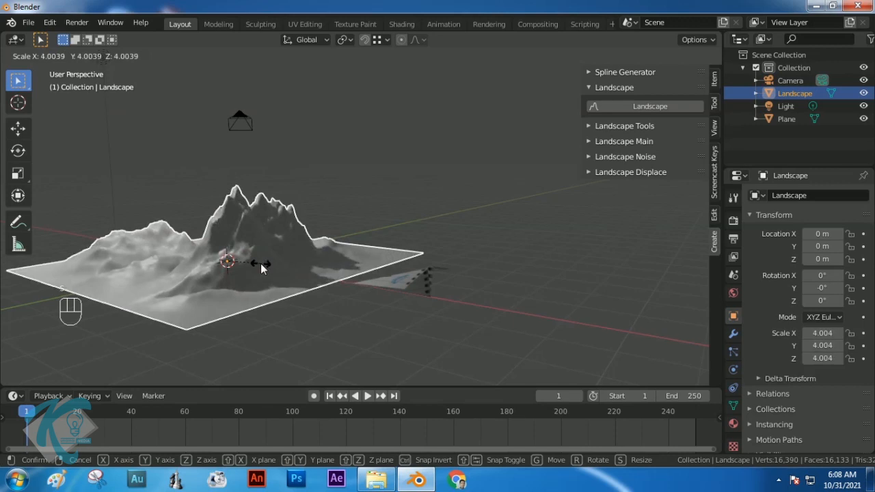
pyautogui.click(261, 264)
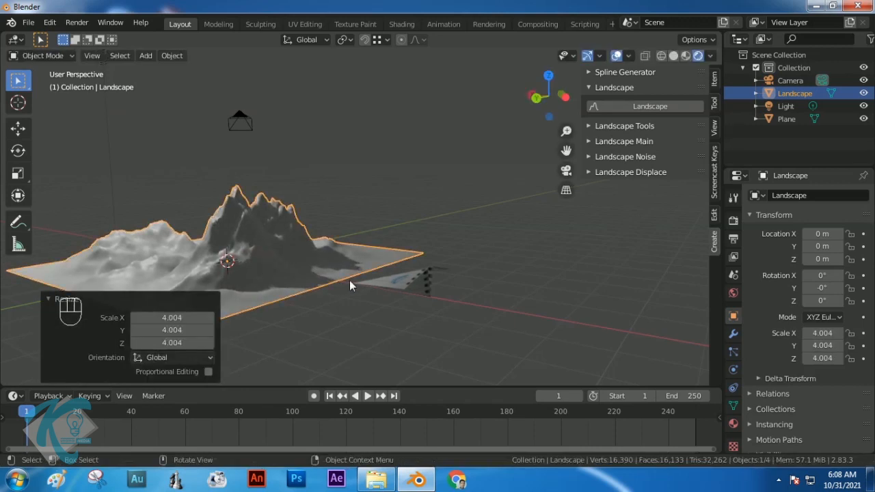
# - Scale the airplane down uniformly to about 0.55
pyautogui.moveTo(349, 280); pyautogui.dragTo(411, 279, button='middle')
pyautogui.click(402, 269)
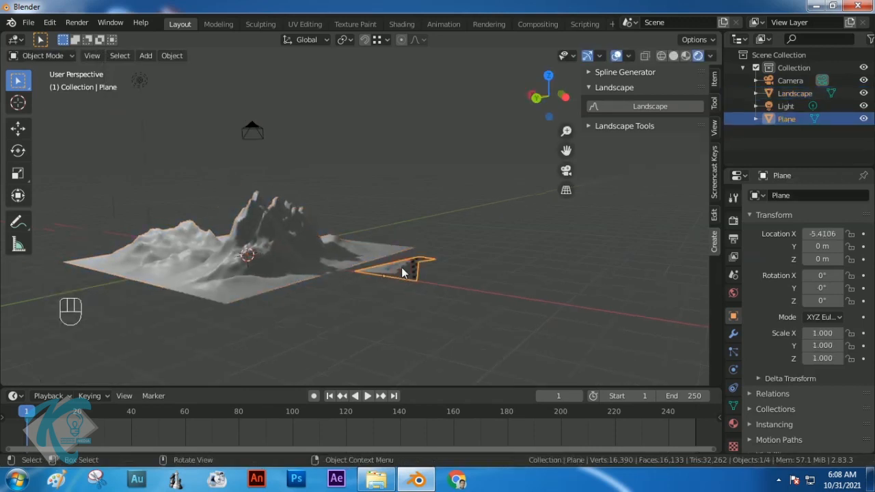
pyautogui.press('s')
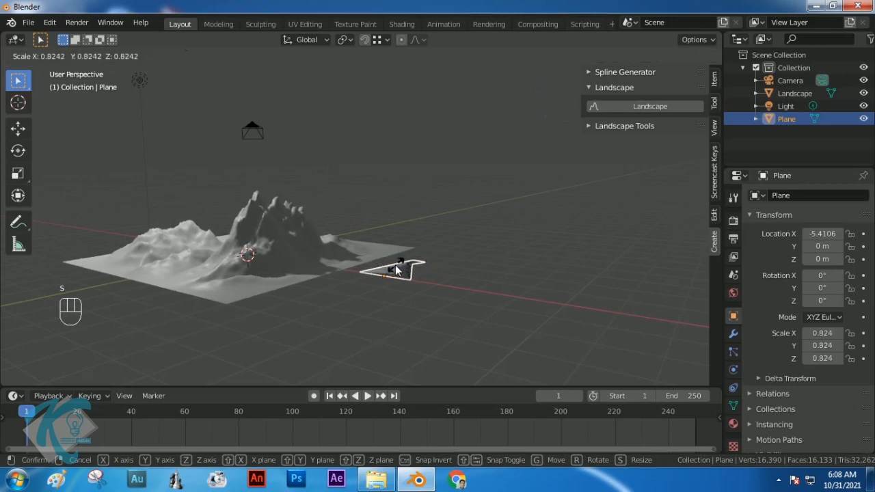
pyautogui.click(389, 272)
# - Enlarge the landscape uniformly to a scale of about 4.55 and deselect it
pyautogui.scroll(4, 319, 279)
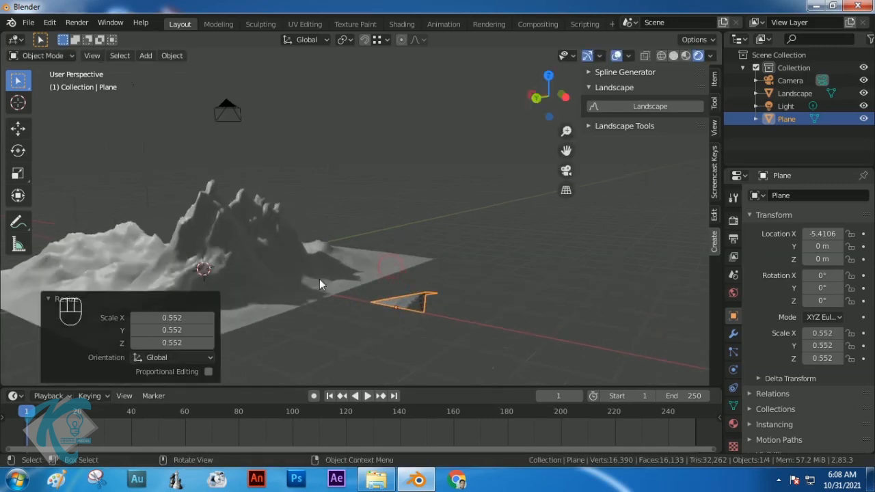
pyautogui.keyDown('shift'); pyautogui.moveTo(367, 301); pyautogui.dragTo(512, 268, button='middle'); pyautogui.keyUp('shift')
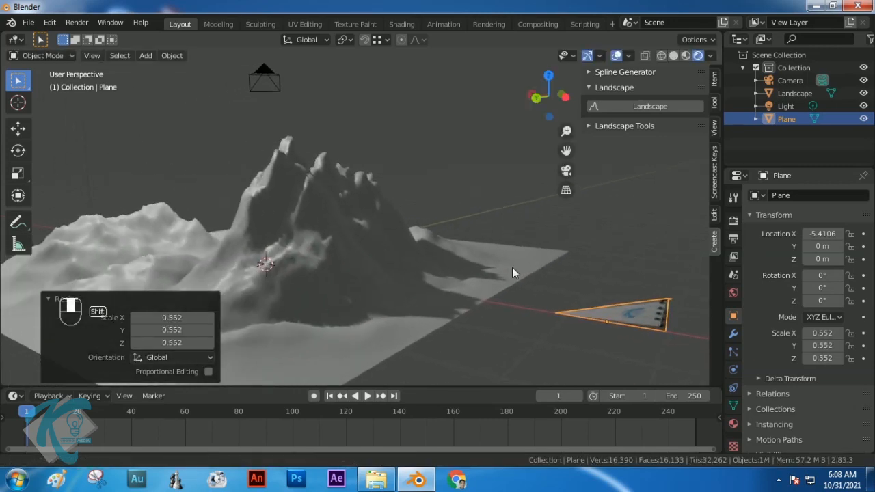
pyautogui.click(440, 304)
pyautogui.press('s')
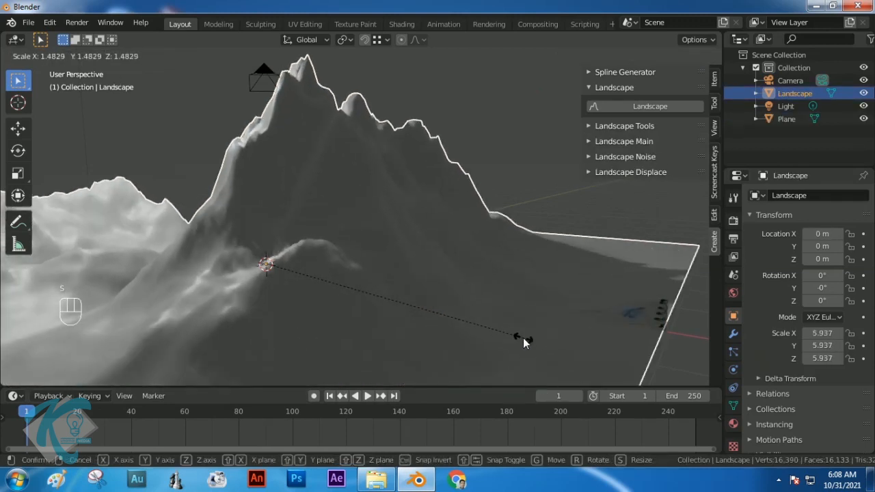
pyautogui.click(459, 332)
pyautogui.click(517, 222)
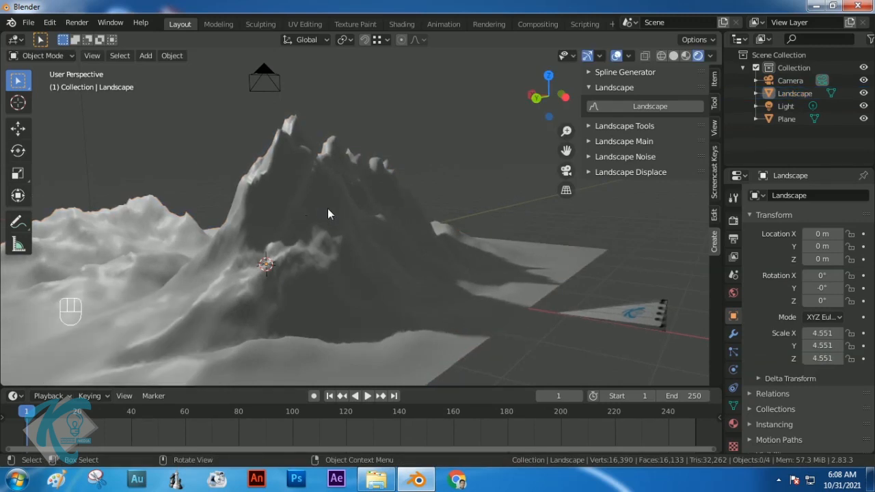
# - Select the landscape and switch to the Shading workspace to work on its material
pyautogui.click(367, 233)
pyautogui.click(402, 24)
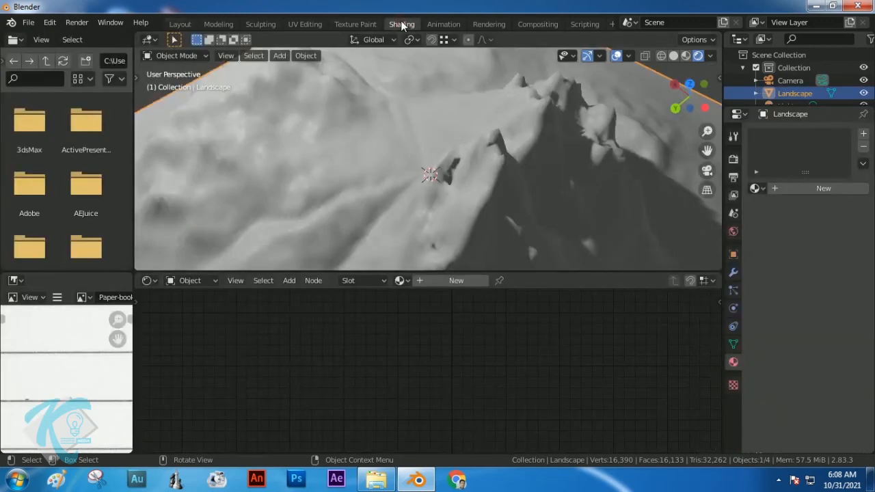
# - Give the landscape a new material and set its base color to light blue
pyautogui.scroll(-5, 481, 137)
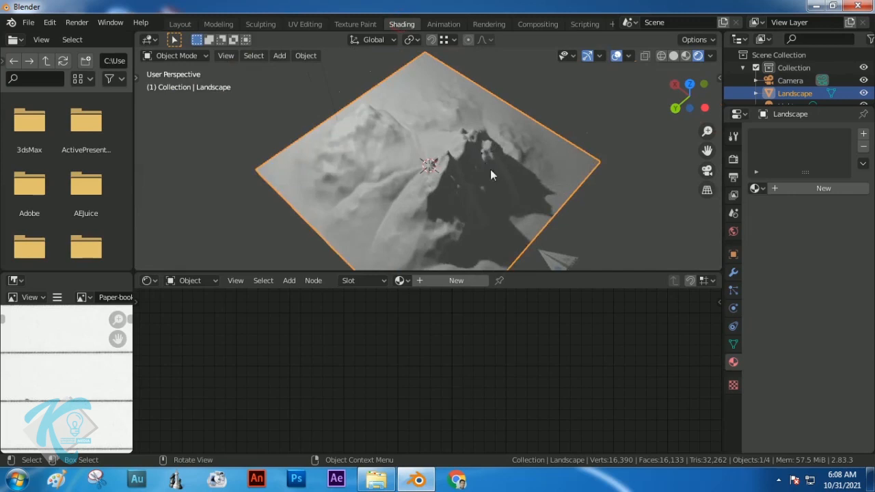
pyautogui.click(457, 280)
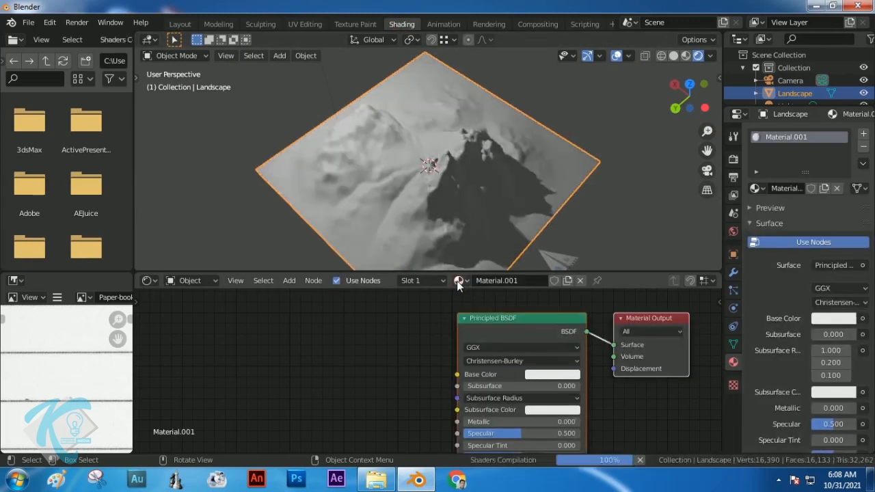
pyautogui.click(548, 374)
pyautogui.moveTo(570, 259); pyautogui.dragTo(578, 251)
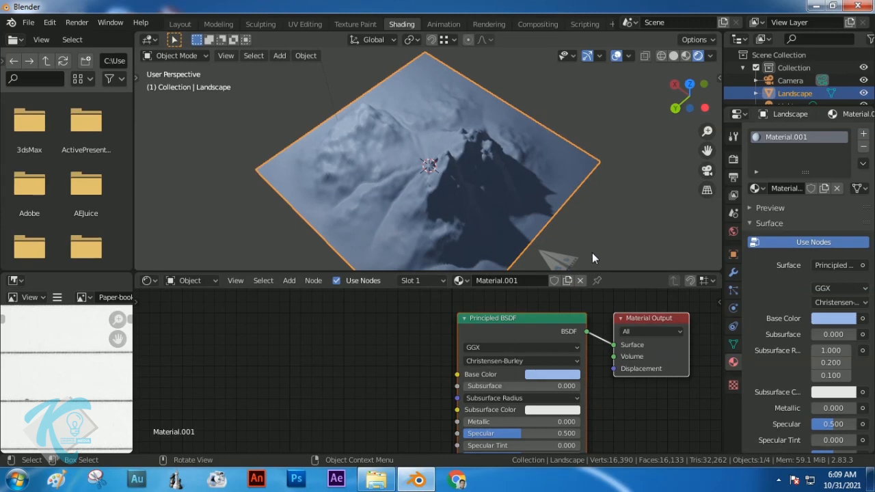
pyautogui.click(569, 230)
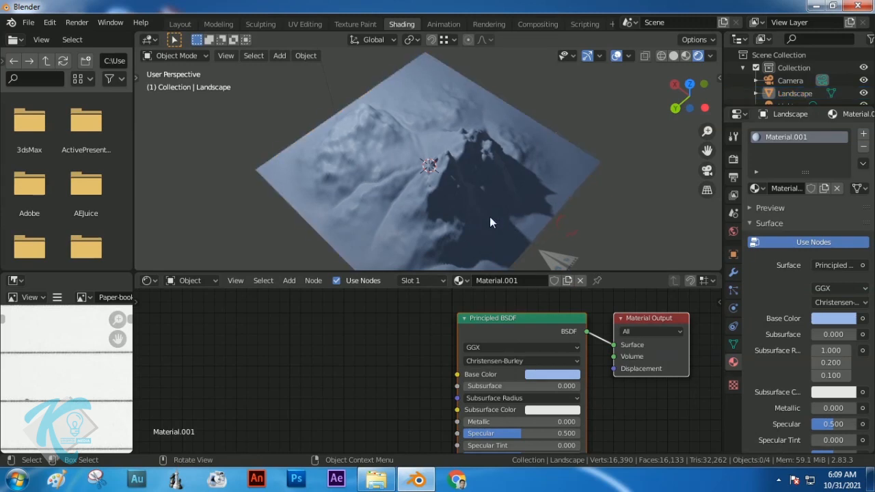
# - Move the paper airplane about 1.78 m further away from the landscape along the negative X axis
pyautogui.click(489, 218)
pyautogui.moveTo(495, 216); pyautogui.dragTo(535, 224, button='middle')
pyautogui.click(535, 223)
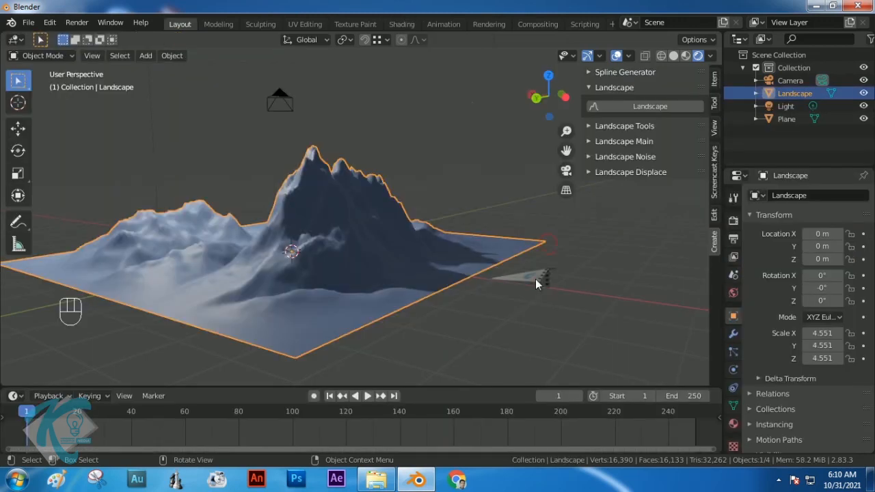
pyautogui.click(535, 280)
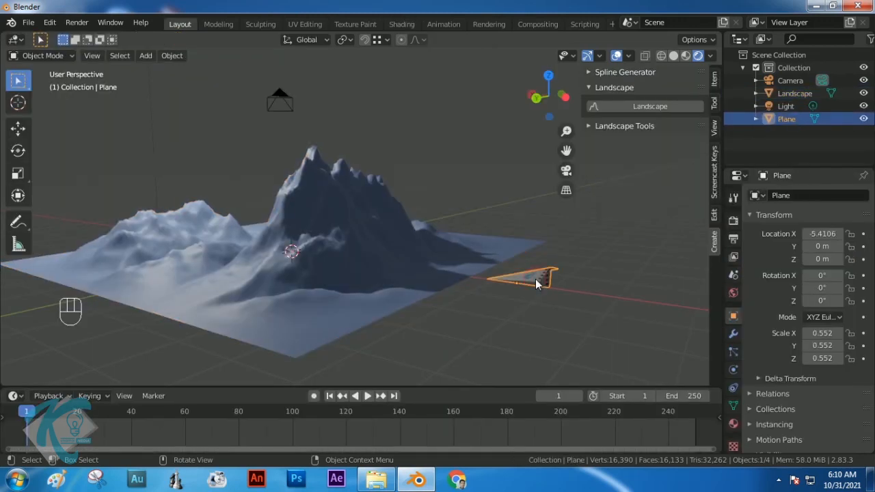
pyautogui.press('g')
pyautogui.press('x')
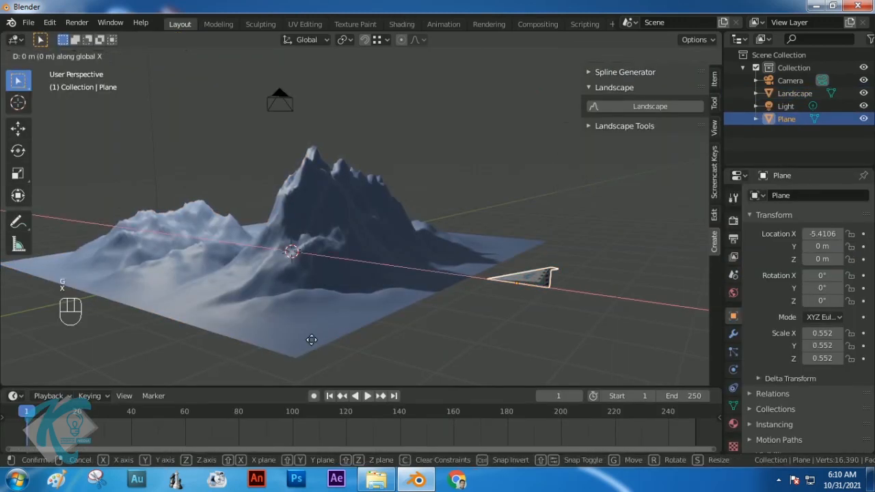
pyautogui.click(428, 352)
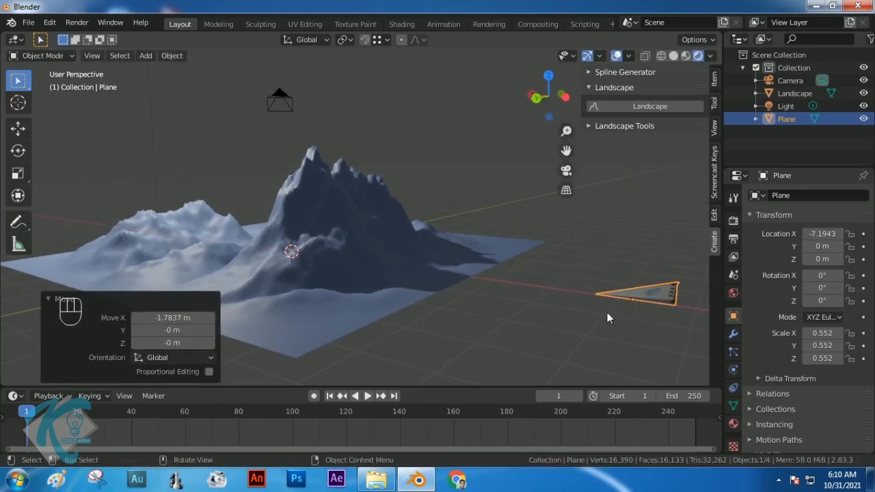
# - Enlarge the timeline area, set the animation's end frame to 500 and its frame rate to 25 fps
pyautogui.moveTo(286, 386); pyautogui.dragTo(286, 327)
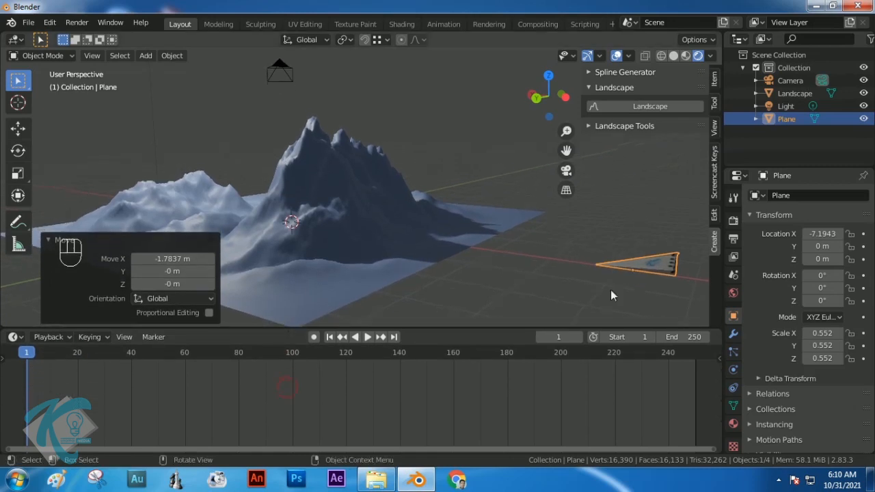
pyautogui.click(694, 337)
pyautogui.write('500')
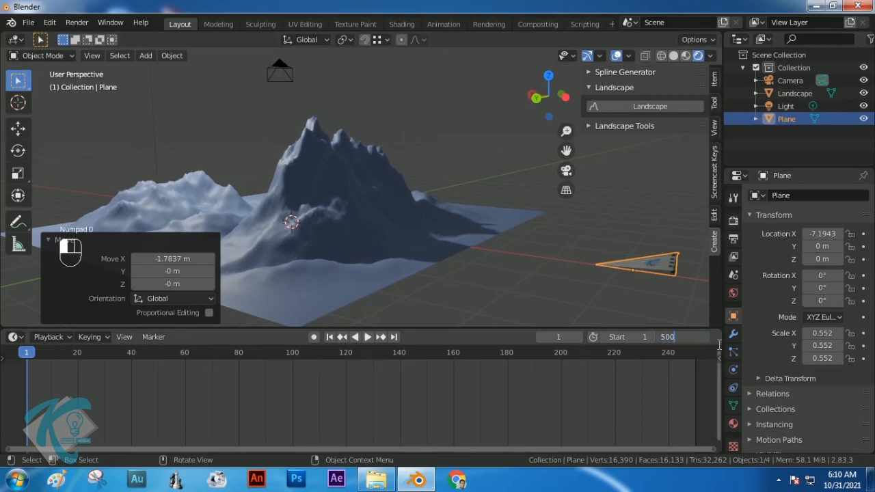
pyautogui.press('Return')
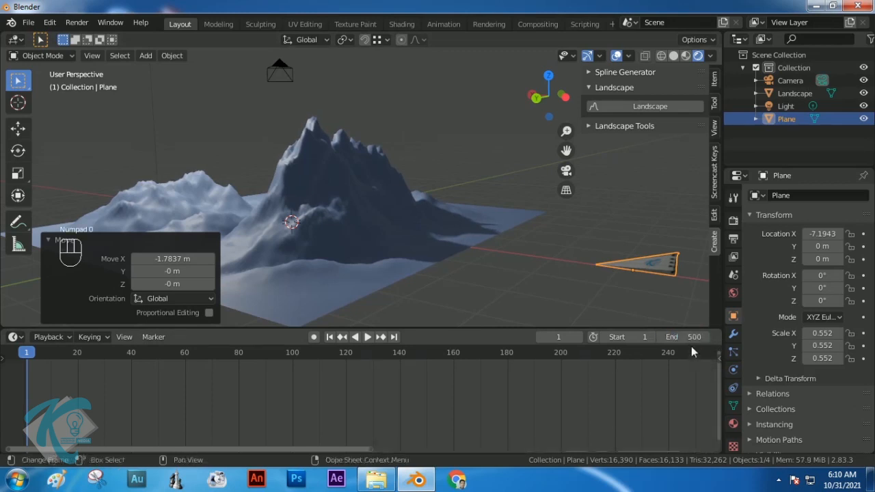
pyautogui.click(733, 238)
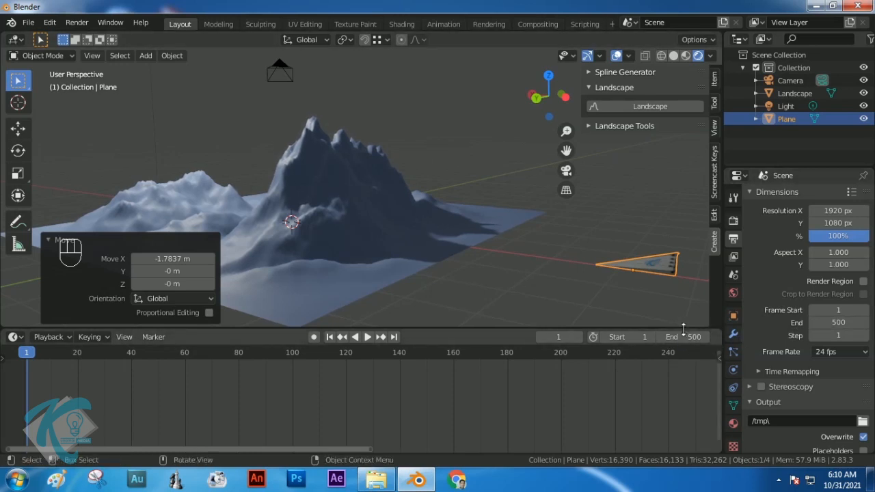
pyautogui.click(822, 353)
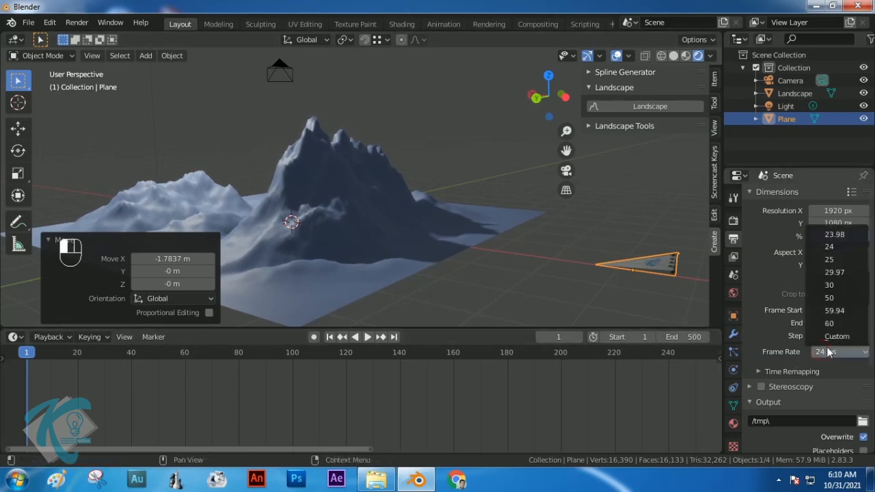
pyautogui.click(828, 261)
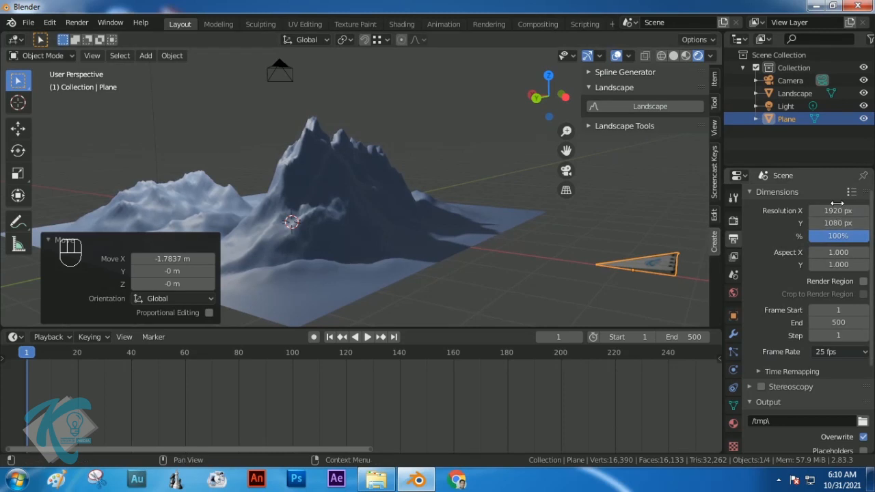
# - Scrub through the timeline to frame 29 and return to frame 1
pyautogui.click(25, 353)
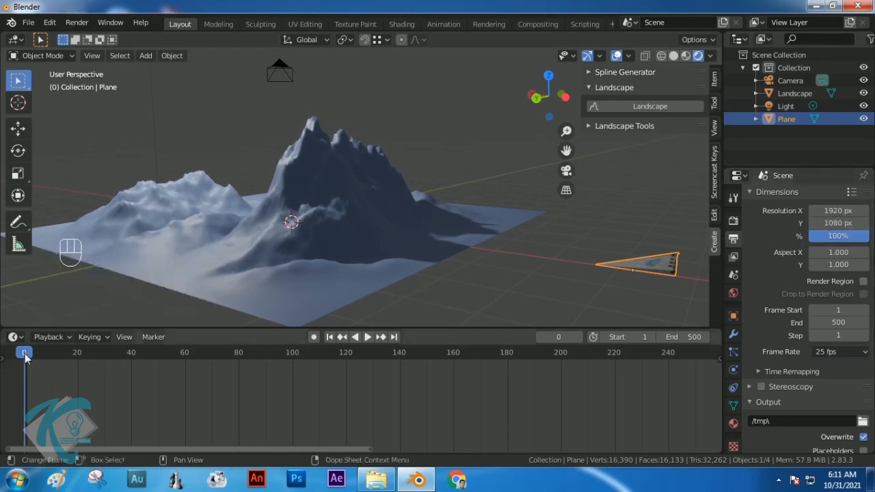
pyautogui.moveTo(25, 357); pyautogui.dragTo(102, 357)
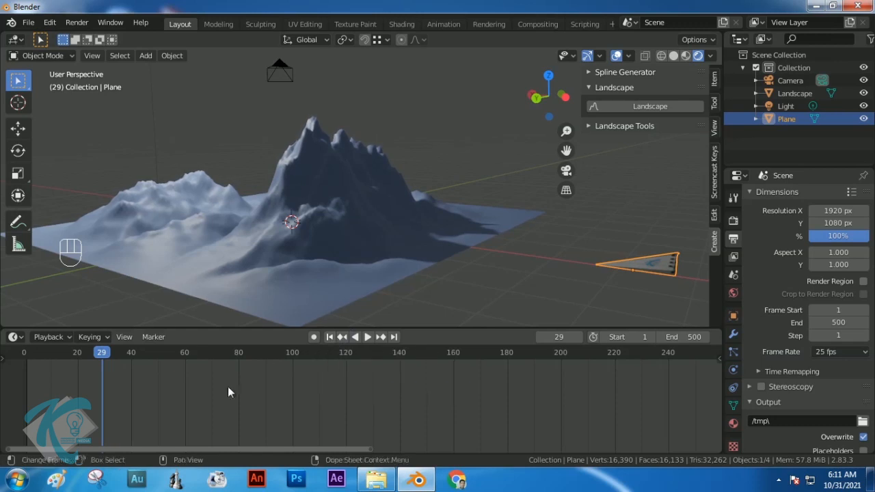
pyautogui.press('shift')
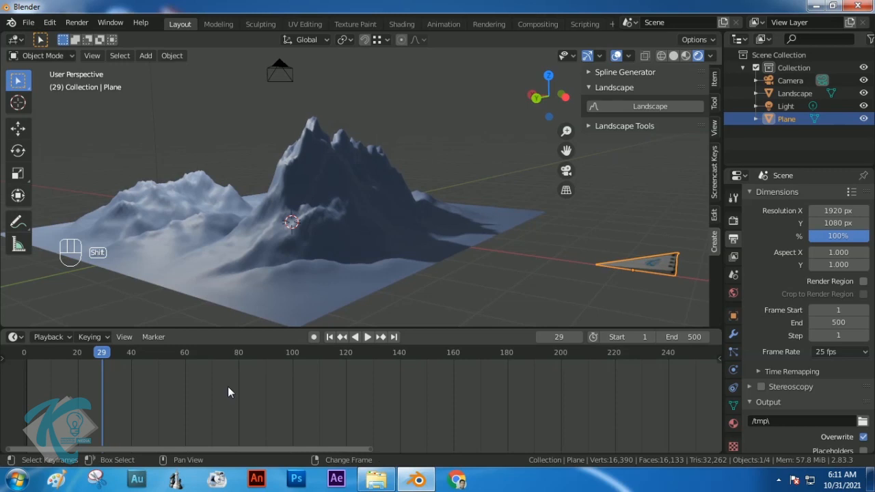
pyautogui.hotkey('shift', 'Left')
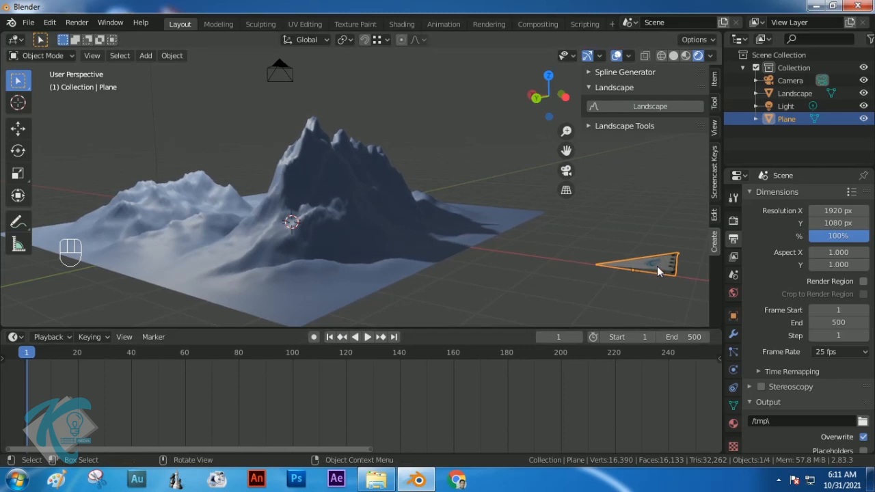
# - Enable auto keying and record a keyframe of the airplane's unchanged starting position at frame 1
pyautogui.click(313, 337)
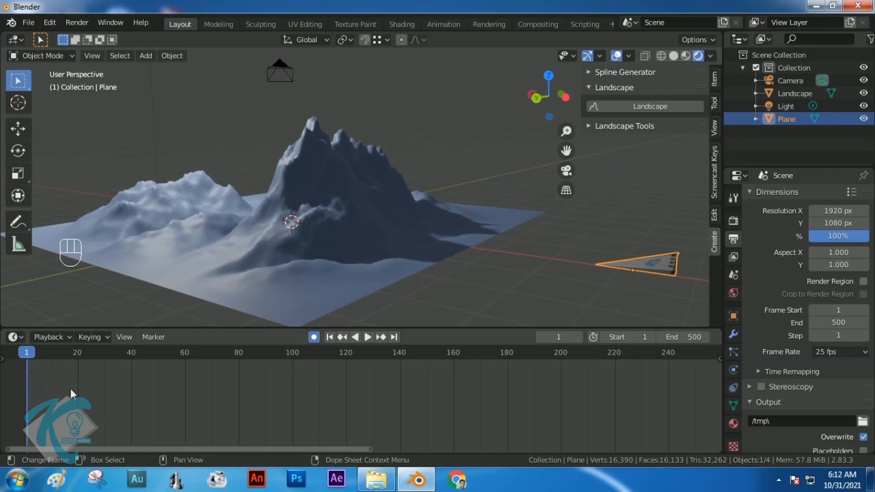
pyautogui.click(658, 266)
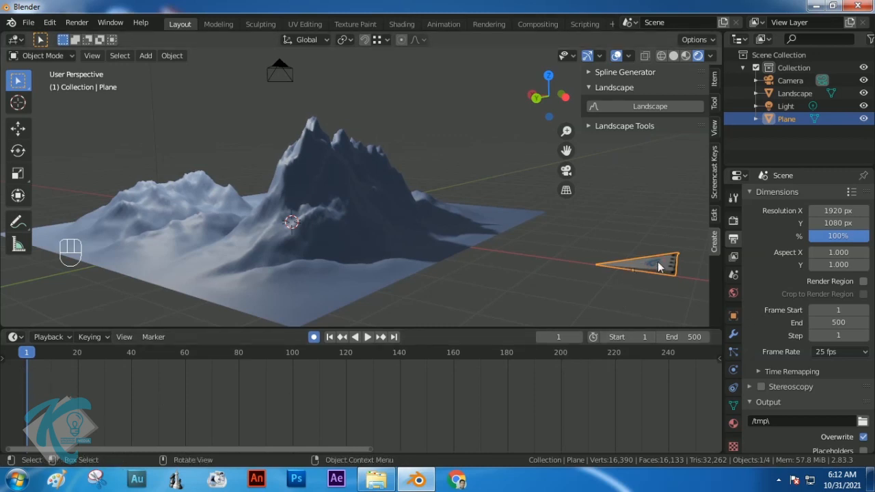
pyautogui.press('g')
pyautogui.press('Return')
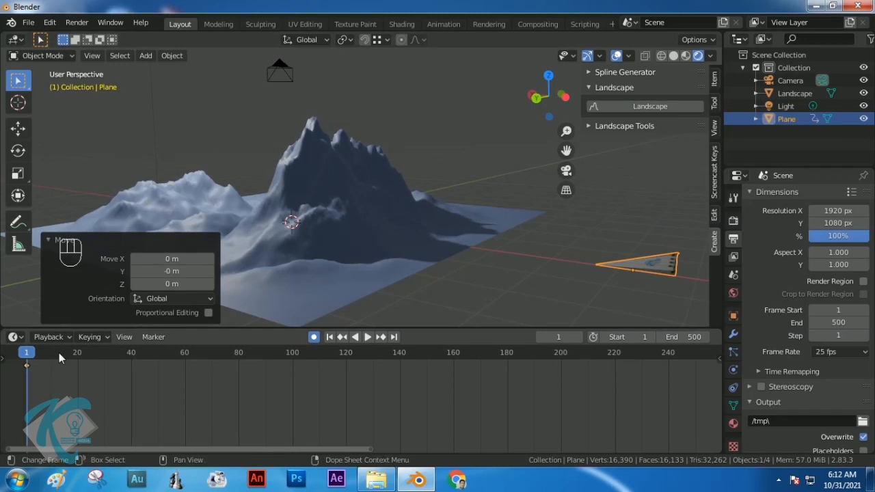
# - At frame 100, move the airplane about 4.01 m along X and raise it about 1.53 m along Z
pyautogui.press('space')
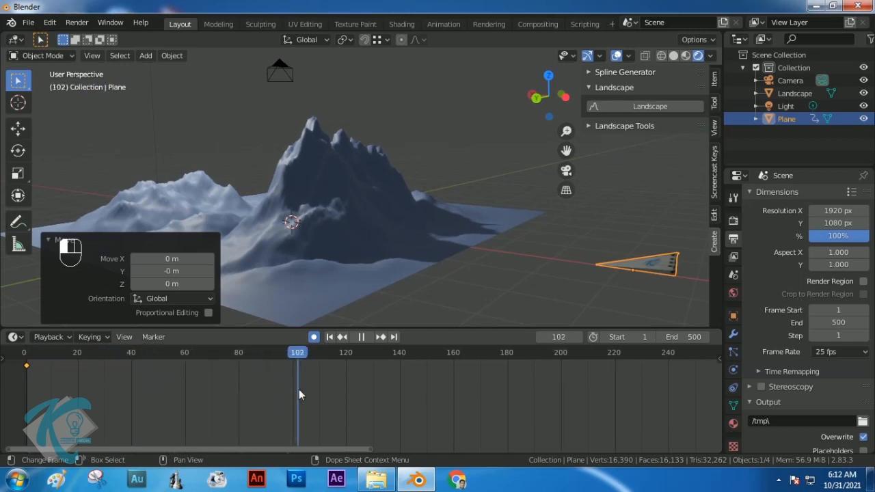
pyautogui.press('space')
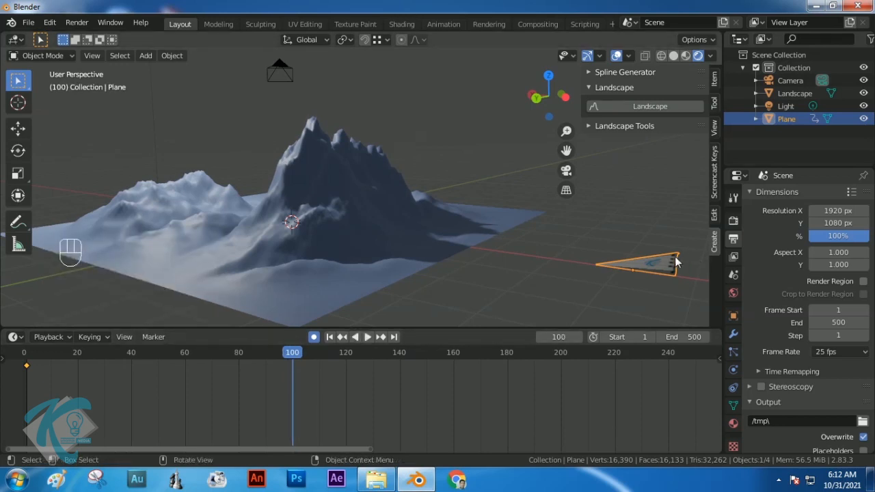
pyautogui.press('g')
pyautogui.press('x')
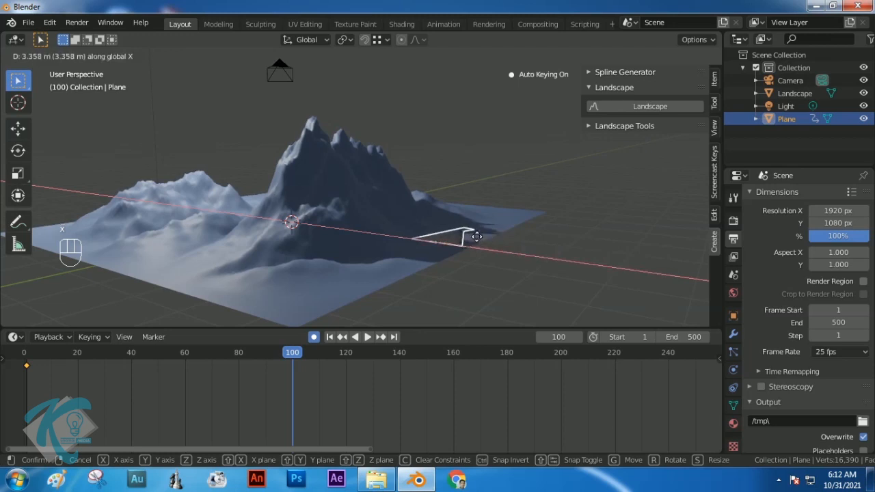
pyautogui.click(446, 235)
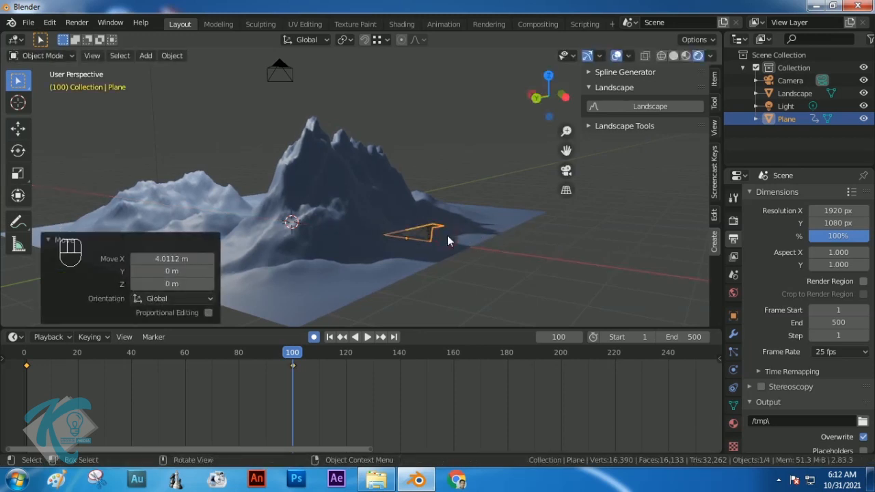
pyautogui.press('g')
pyautogui.press('z')
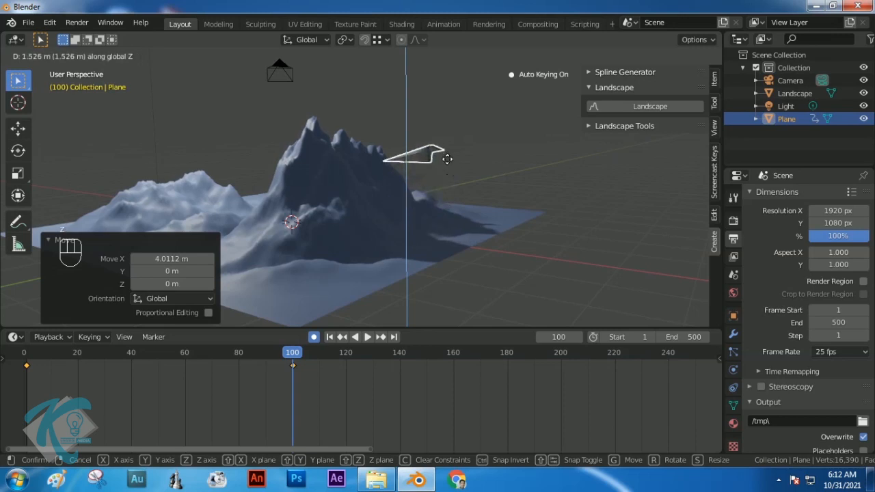
pyautogui.click(447, 158)
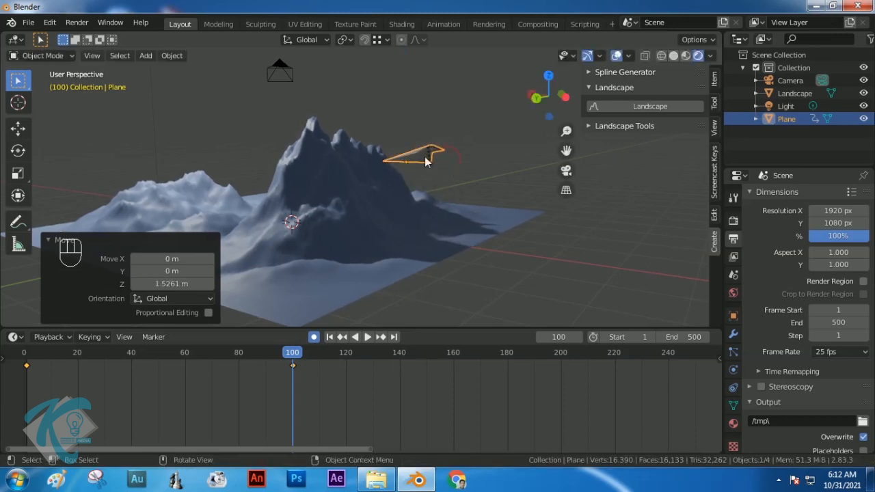
# - Rotate the airplane about -32.8° around the Y axis at frame 100 so its nose points upward
pyautogui.press('r')
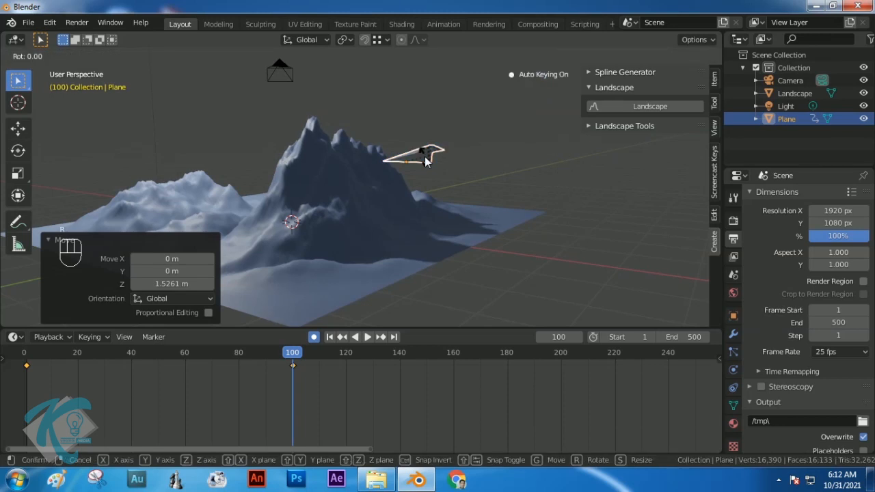
pyautogui.press('y')
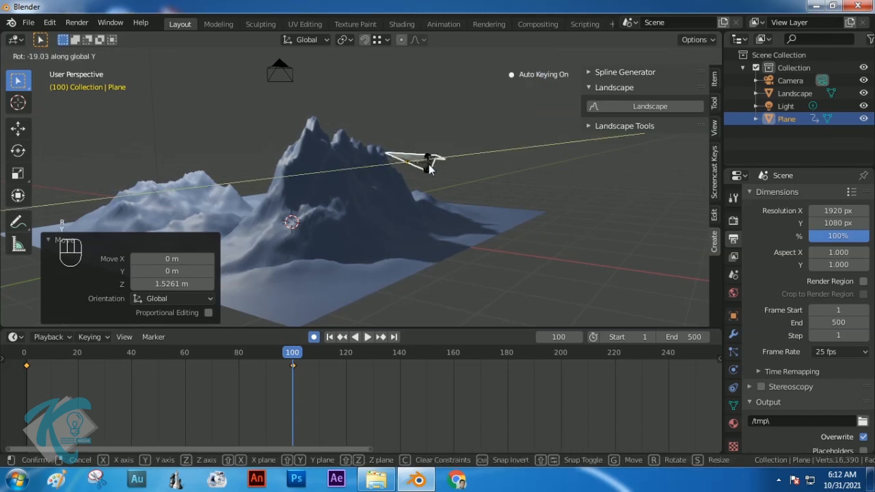
pyautogui.click(432, 173)
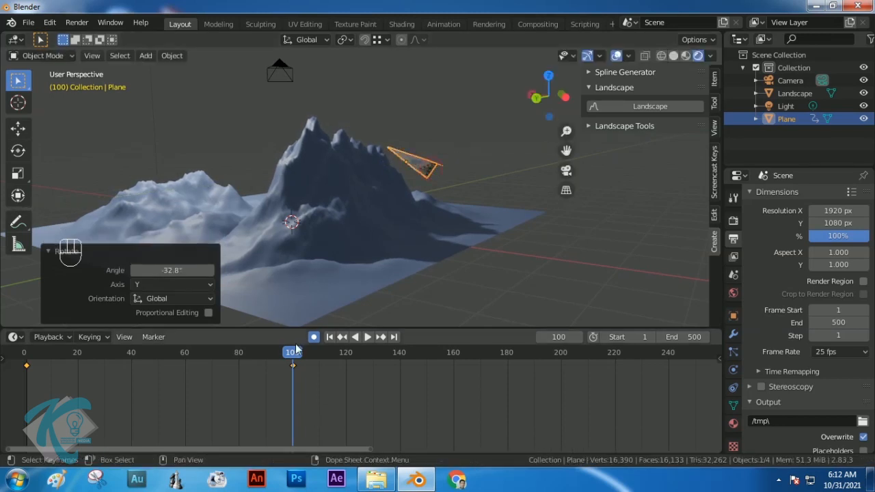
# - Play back the airplane's climb from the first keyframe, then return to the keyframe at frame 100
pyautogui.hotkey('shift', 'ctrl', 'space')
pyautogui.moveTo(272, 357); pyautogui.dragTo(25, 374)
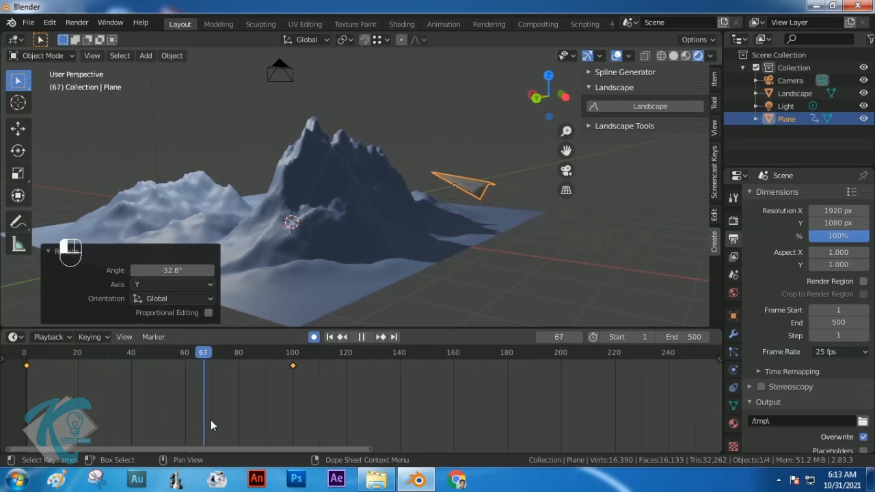
pyautogui.press('space')
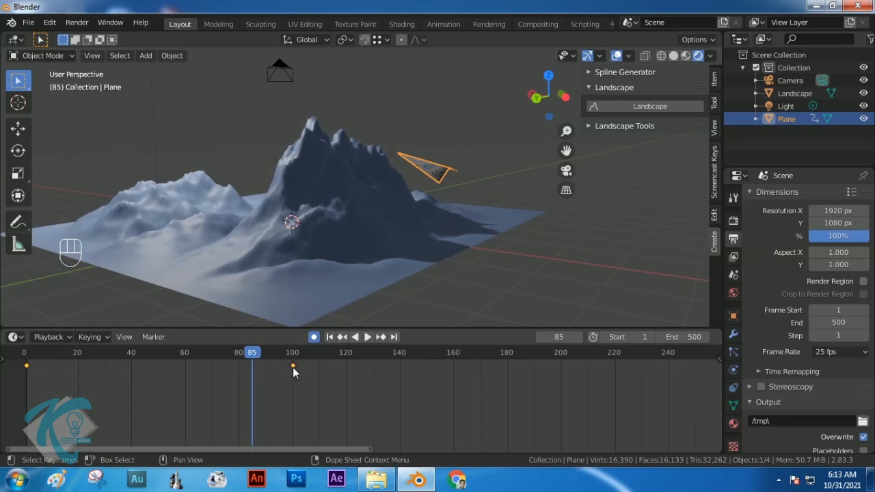
pyautogui.click(381, 338)
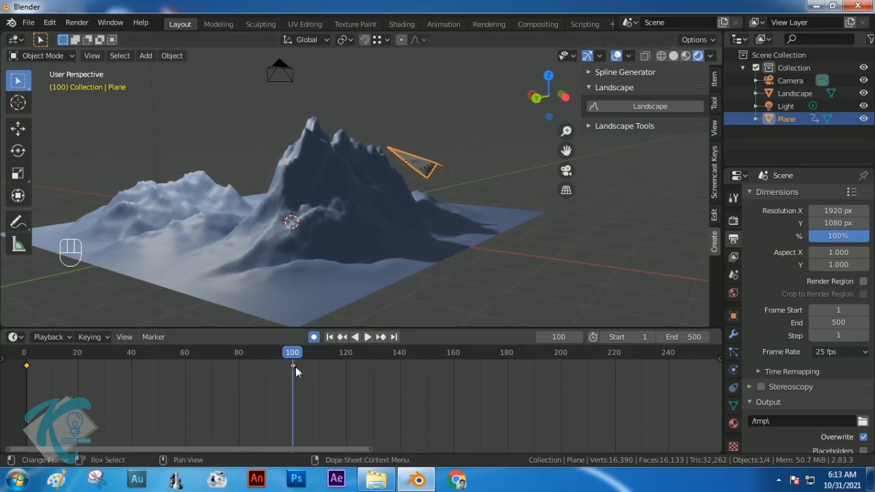
# - At frame 100, move the airplane about -1.62 m along Y and rotate it about -35.4° around the Z axis
pyautogui.moveTo(456, 201); pyautogui.dragTo(440, 227, button='middle')
pyautogui.moveTo(370, 238)
pyautogui.mouseDown(button='middle')
pyautogui.moveTo(363, 236)
pyautogui.moveTo(368, 248)
pyautogui.mouseUp(button='middle')
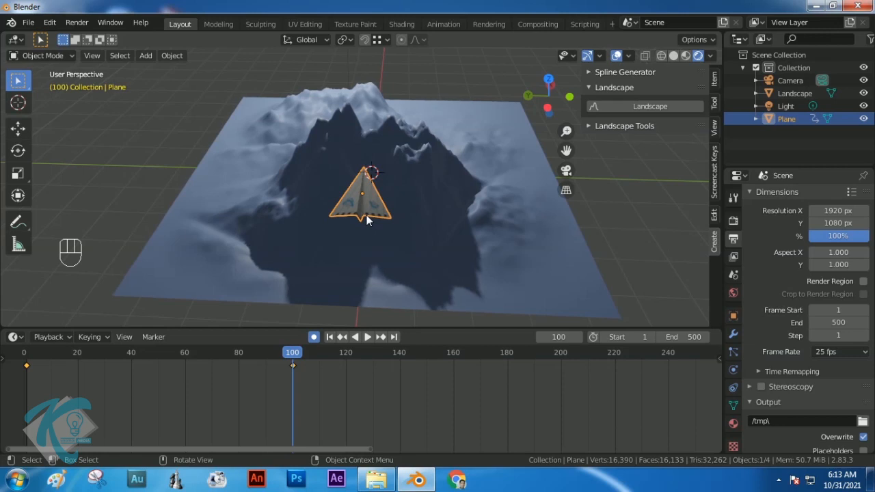
pyautogui.press('g')
pyautogui.press('y')
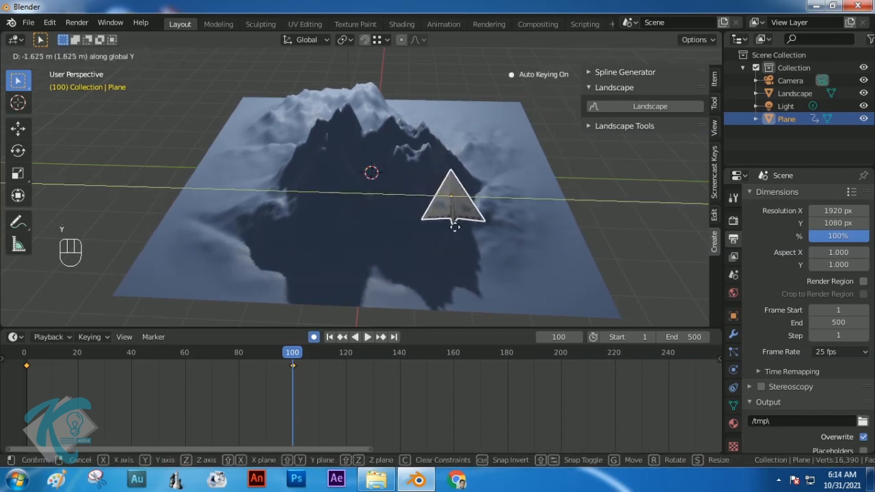
pyautogui.click(454, 227)
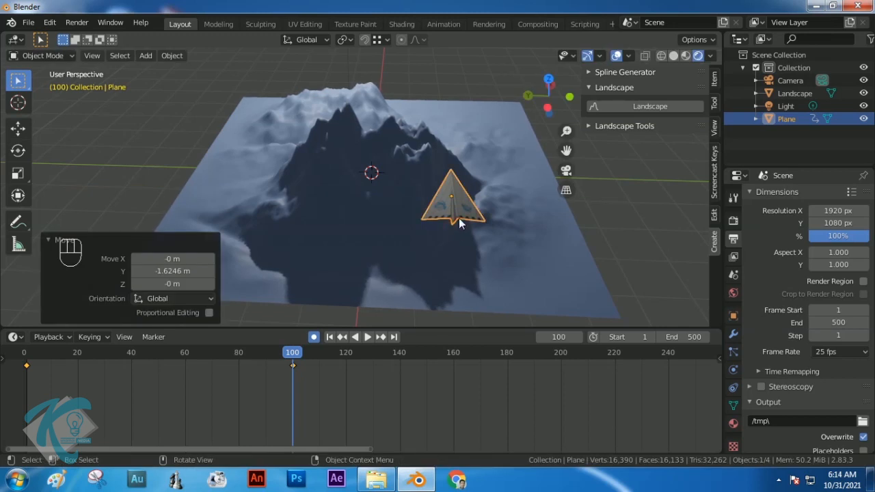
pyautogui.press('r')
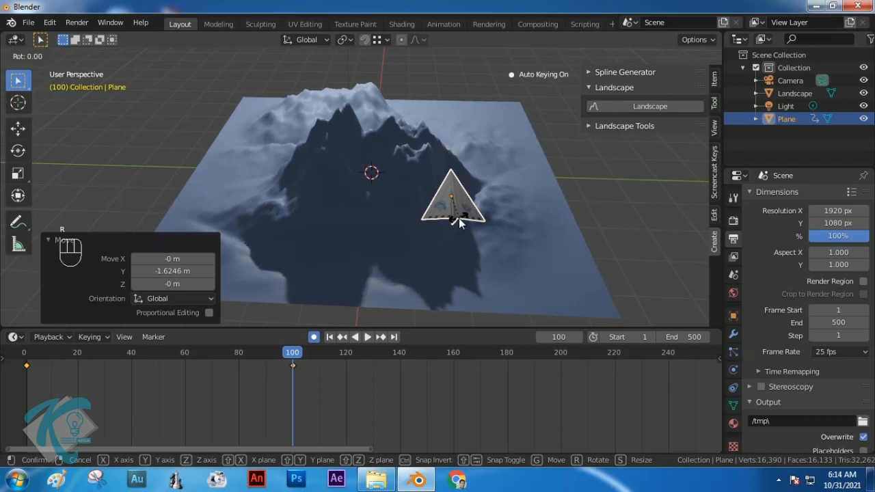
pyautogui.press('z')
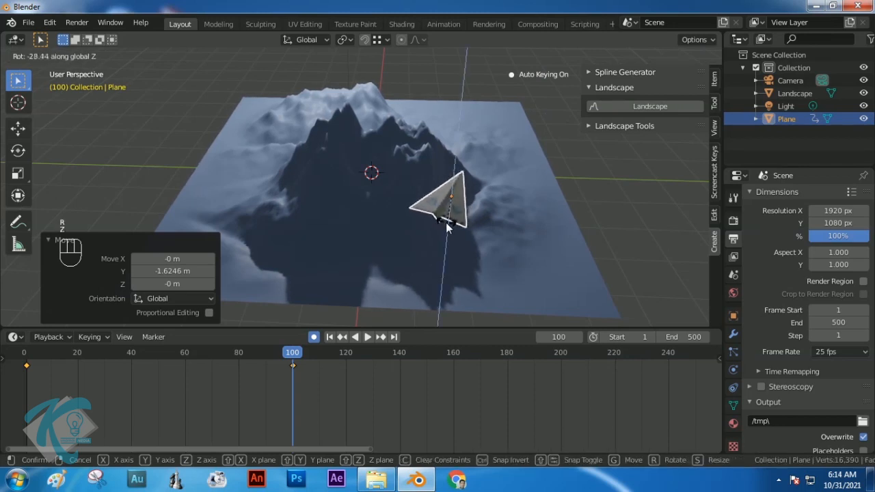
pyautogui.click(443, 237)
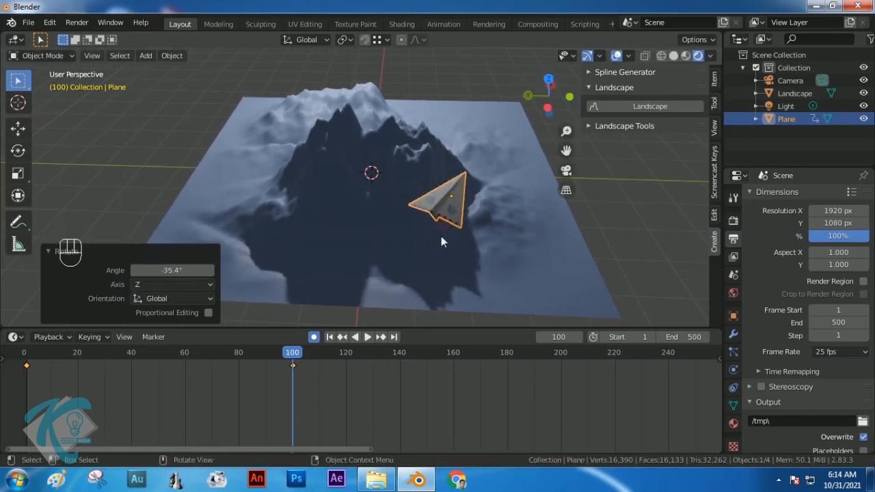
# - At frame 120, rotate the airplane about 20.6° around the Z axis
pyautogui.moveTo(382, 294); pyautogui.dragTo(412, 283, button='middle')
pyautogui.moveTo(293, 352); pyautogui.dragTo(347, 379)
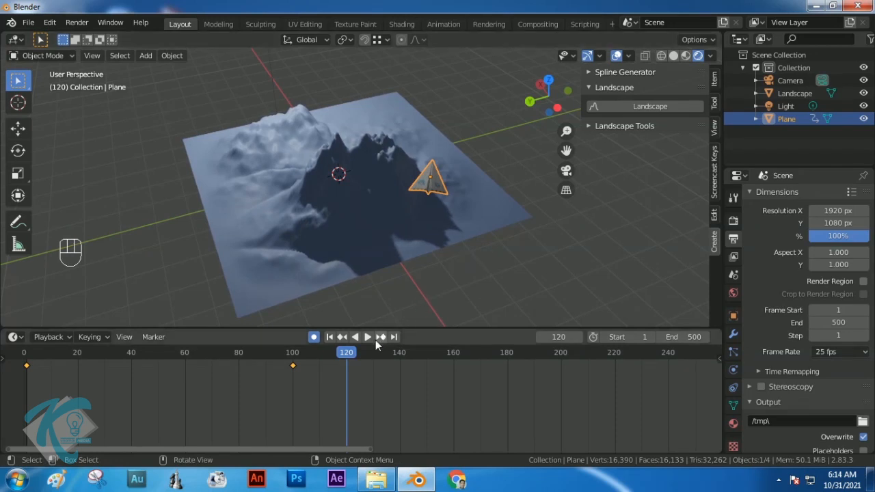
pyautogui.press('r')
pyautogui.press('z')
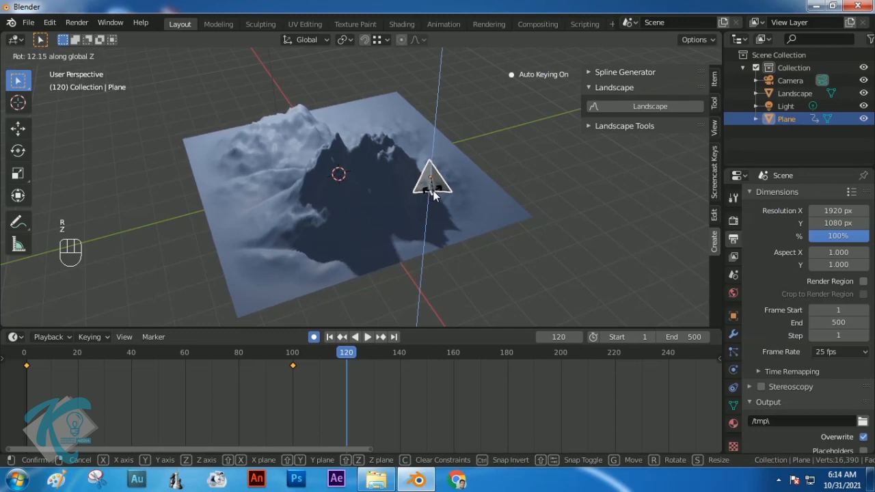
pyautogui.click(435, 192)
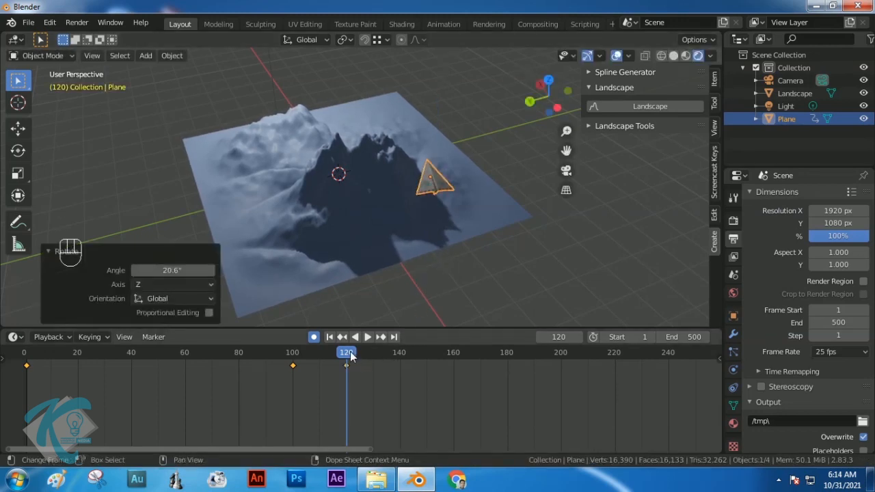
# - At frame 220, move the airplane about 3.95 m along X and about -2.71 m along Y
pyautogui.press('space')
pyautogui.moveTo(386, 356); pyautogui.dragTo(613, 375)
pyautogui.press('space')
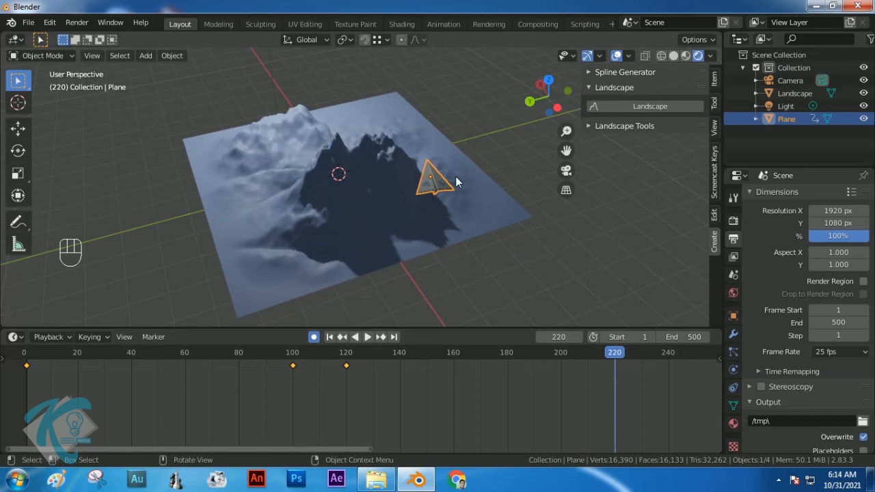
pyautogui.press('g')
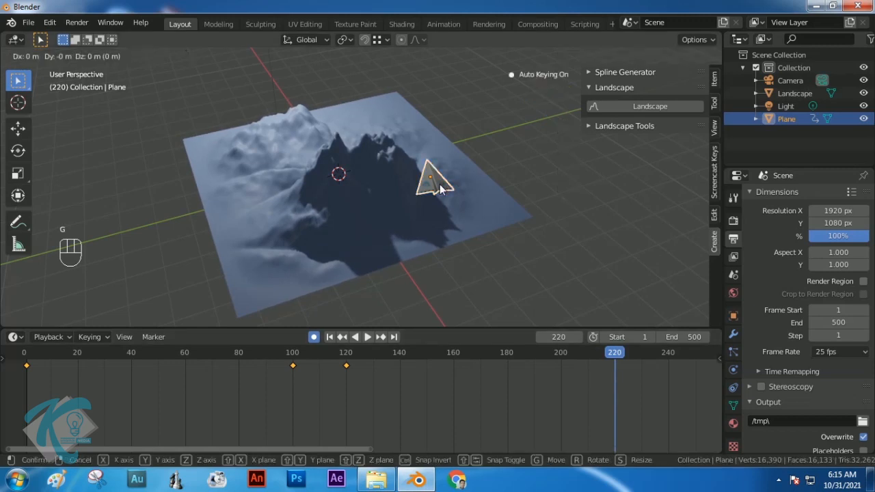
pyautogui.press('x')
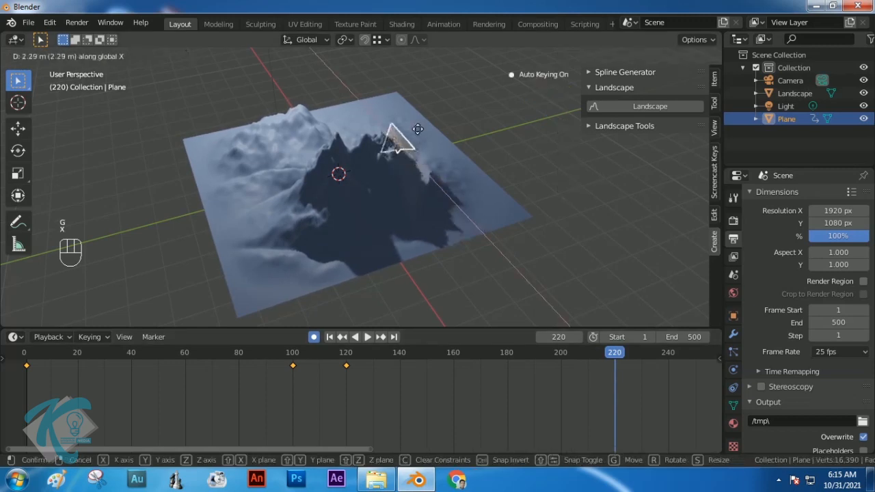
pyautogui.click(398, 107)
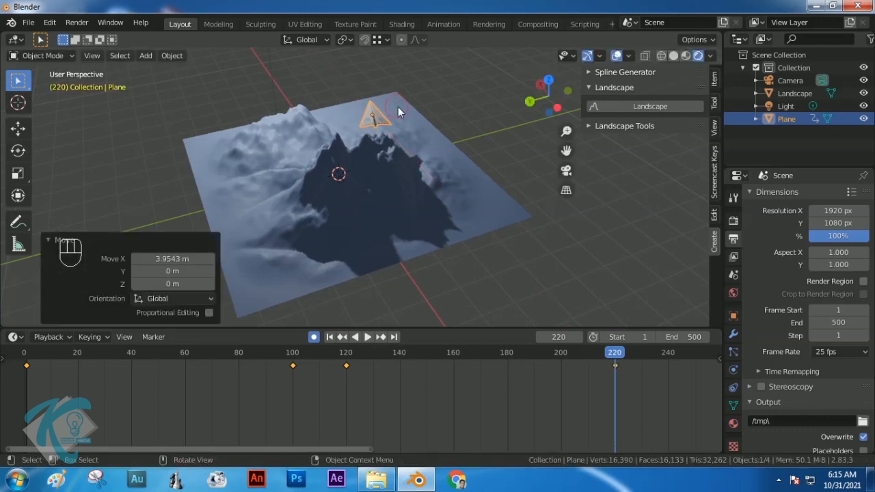
pyautogui.press('g')
pyautogui.press('y')
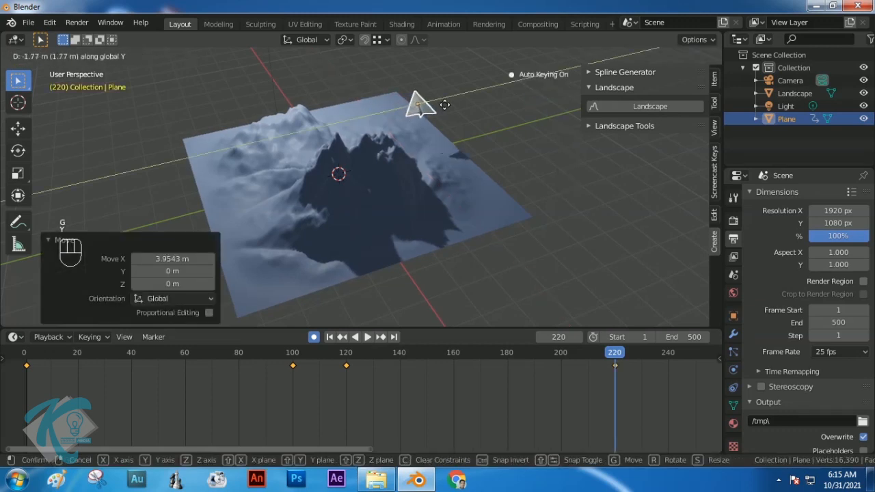
pyautogui.click(469, 107)
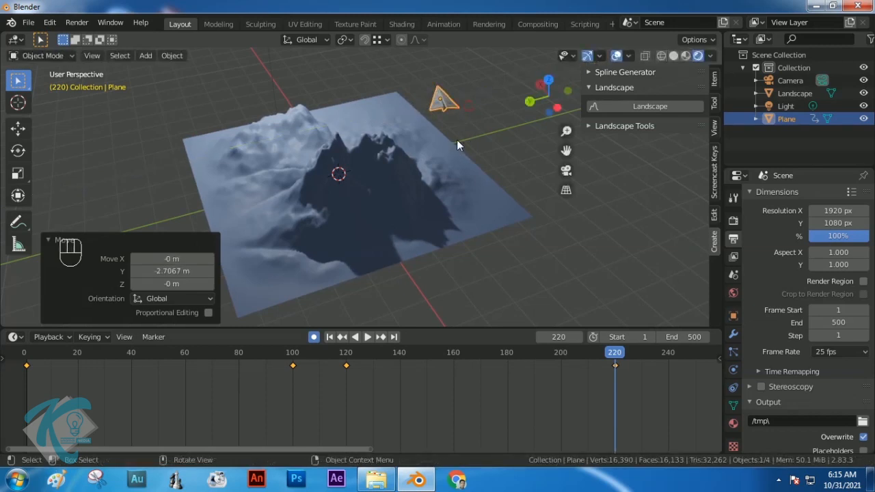
# - Move the airplane about 2.18 m further along X at frame 220
pyautogui.press('g')
pyautogui.press('x')
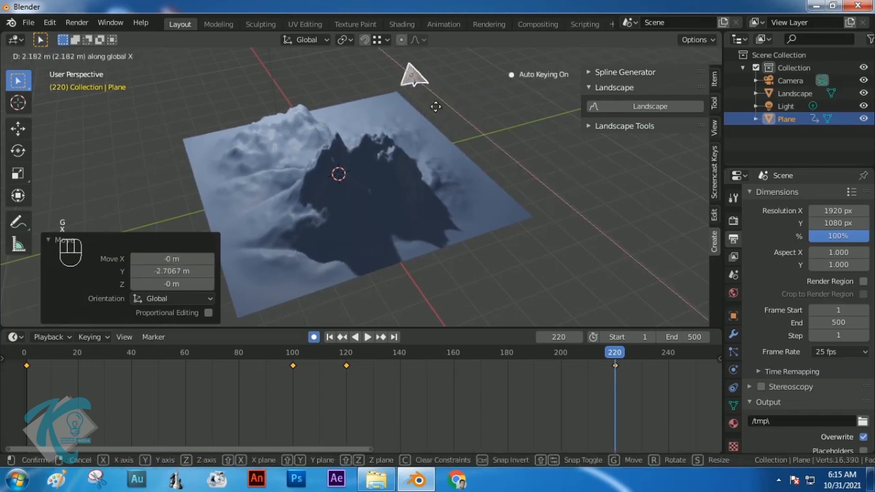
pyautogui.click(435, 107)
# - Rotate the airplane about 20° around the Y axis at frame 220 to level its nose
pyautogui.moveTo(390, 151); pyautogui.dragTo(460, 129, button='middle')
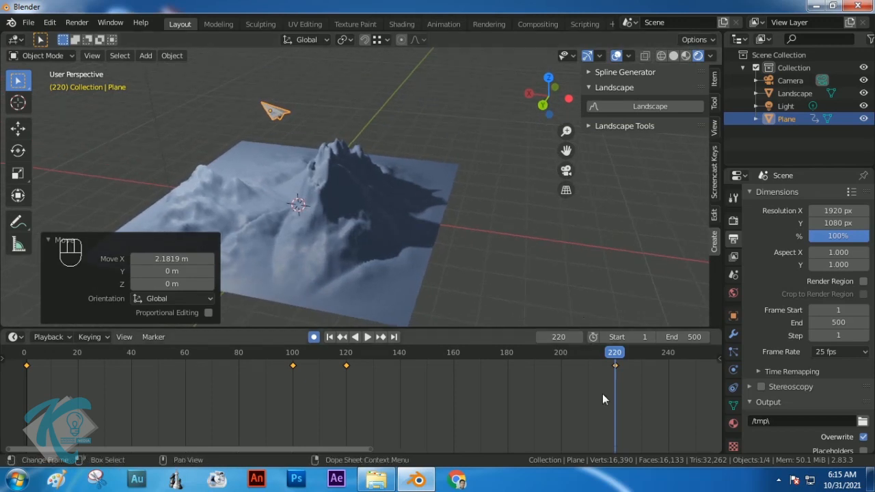
pyautogui.click(276, 115)
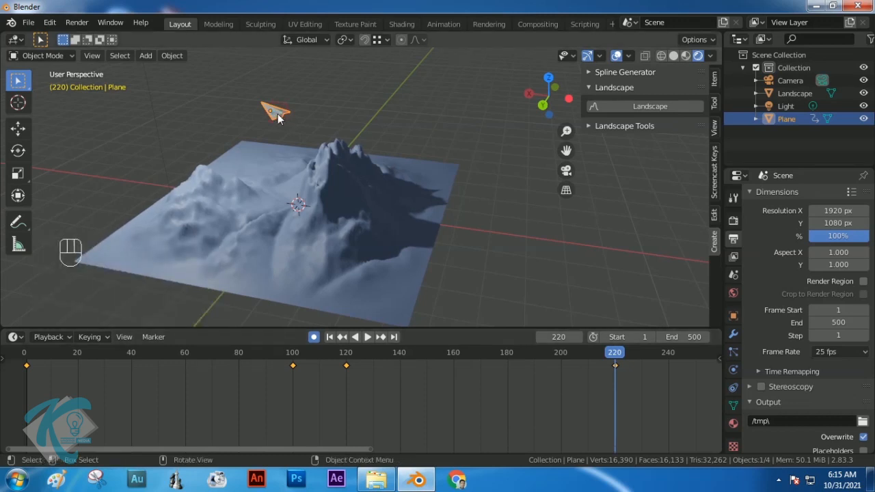
pyautogui.press('r')
pyautogui.press('y')
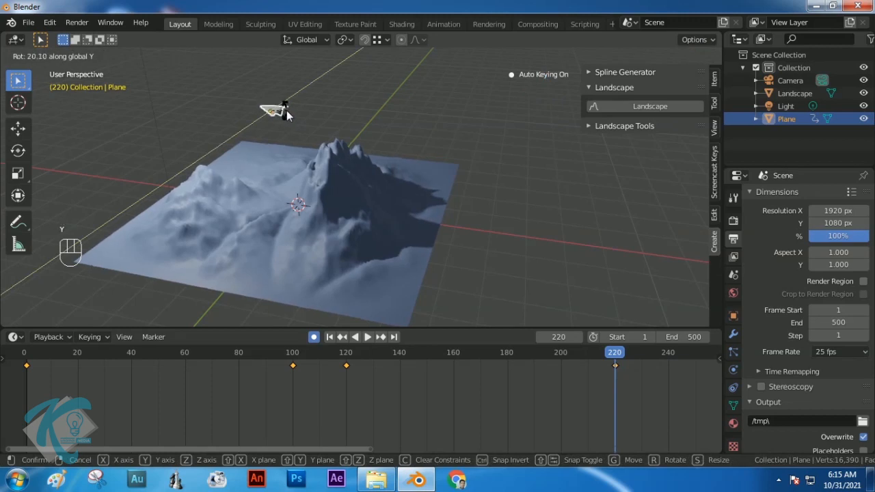
pyautogui.click(285, 113)
pyautogui.moveTo(621, 356)
pyautogui.mouseDown()
pyautogui.moveTo(355, 359)
pyautogui.moveTo(614, 353)
pyautogui.mouseUp()
# - At frame 240, rotate the airplane about 70.4° around the Z axis to turn it behind the mountain
pyautogui.moveTo(399, 136); pyautogui.dragTo(383, 102, button='middle')
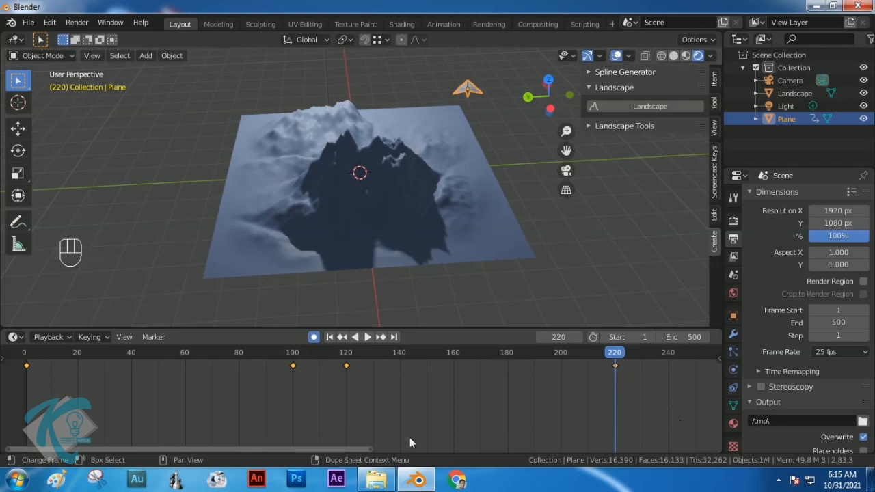
pyautogui.moveTo(353, 449); pyautogui.dragTo(501, 457)
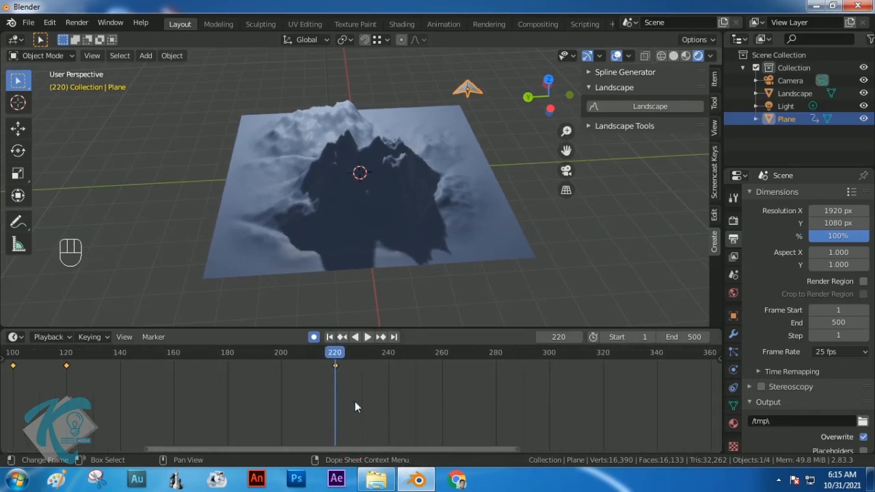
pyautogui.keyDown('shift'); pyautogui.moveTo(414, 396); pyautogui.dragTo(326, 396, button='middle'); pyautogui.keyUp('shift')
pyautogui.moveTo(272, 356); pyautogui.dragTo(295, 358)
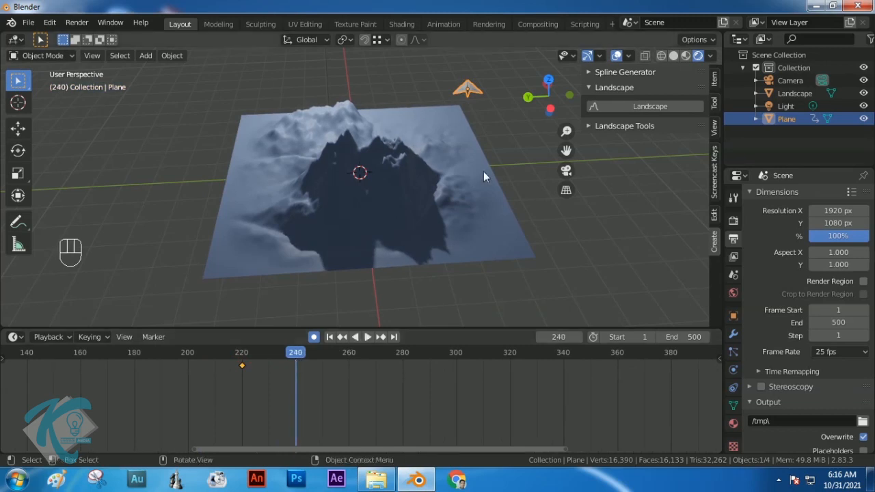
pyautogui.click(472, 91)
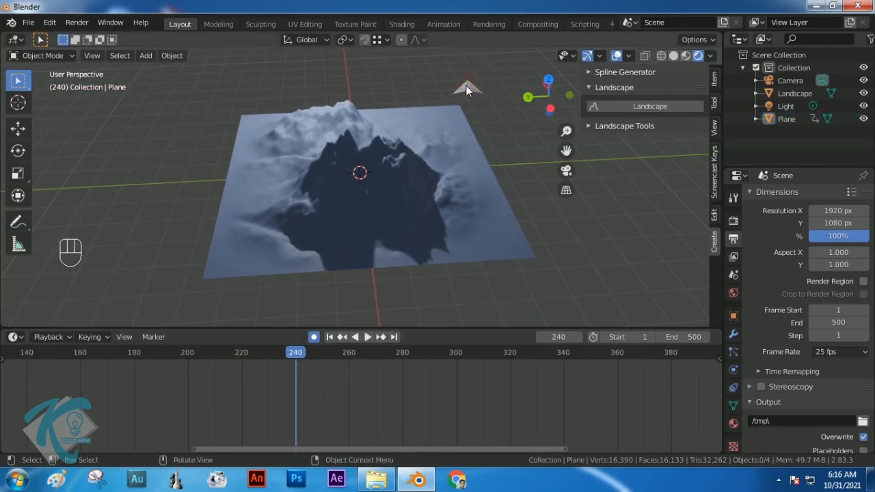
pyautogui.press('r')
pyautogui.click(468, 88)
pyautogui.press('r')
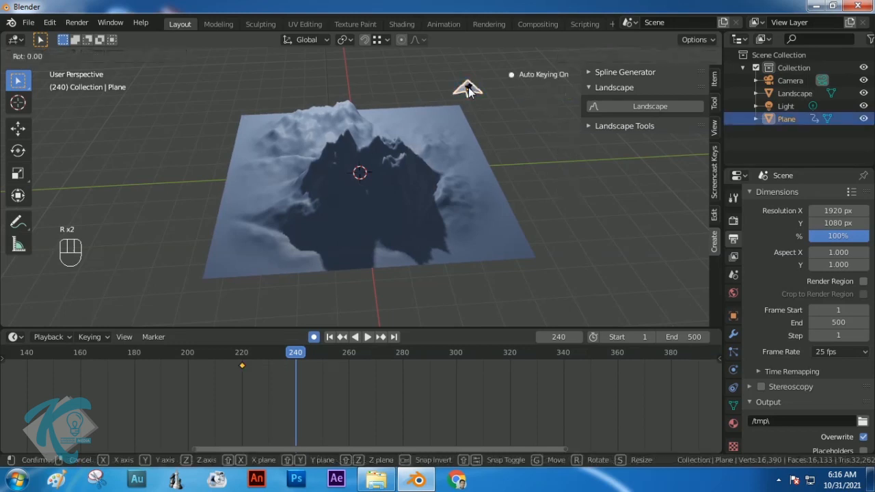
pyautogui.press('z')
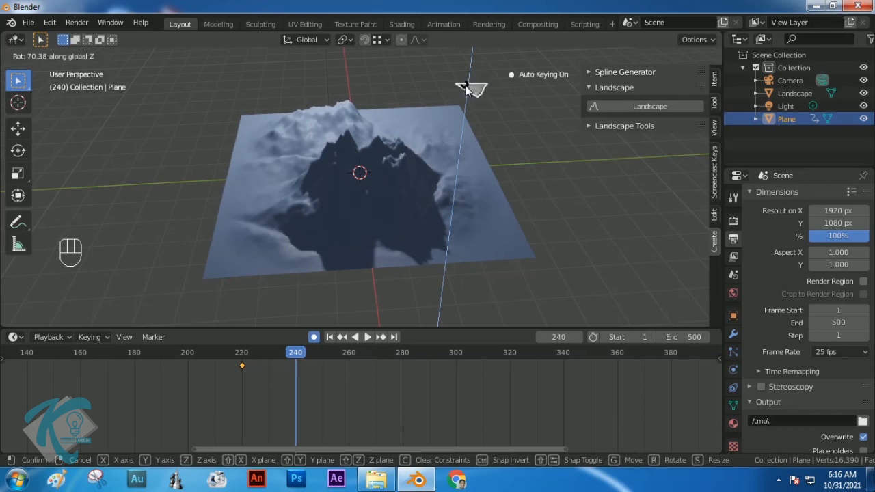
pyautogui.click(465, 89)
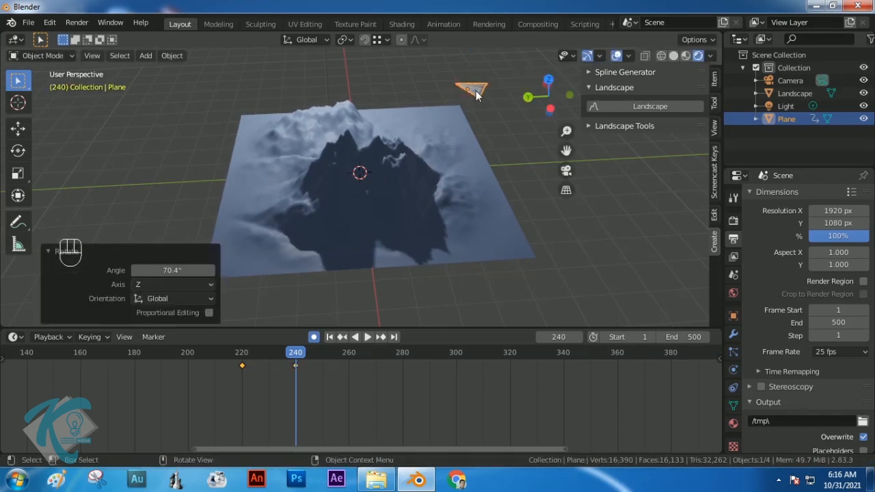
# - Move the airplane forward along X and about 1.33 m along Y at frame 240
pyautogui.press('g')
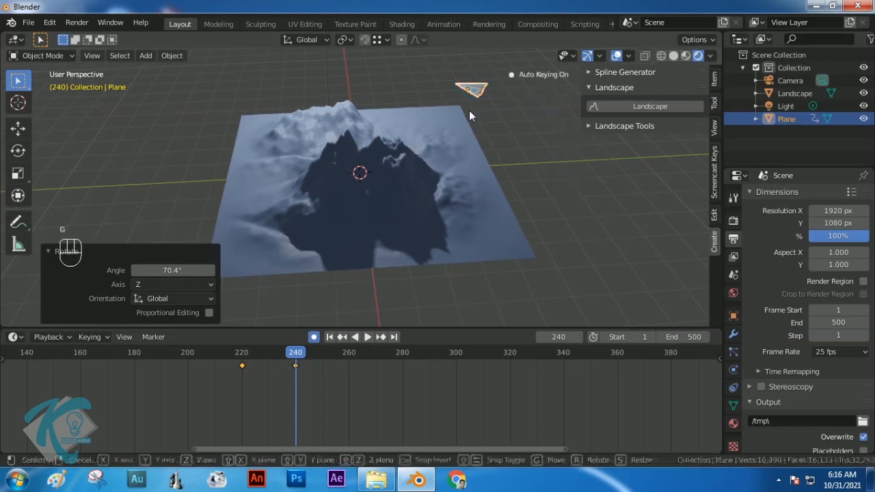
pyautogui.press('x')
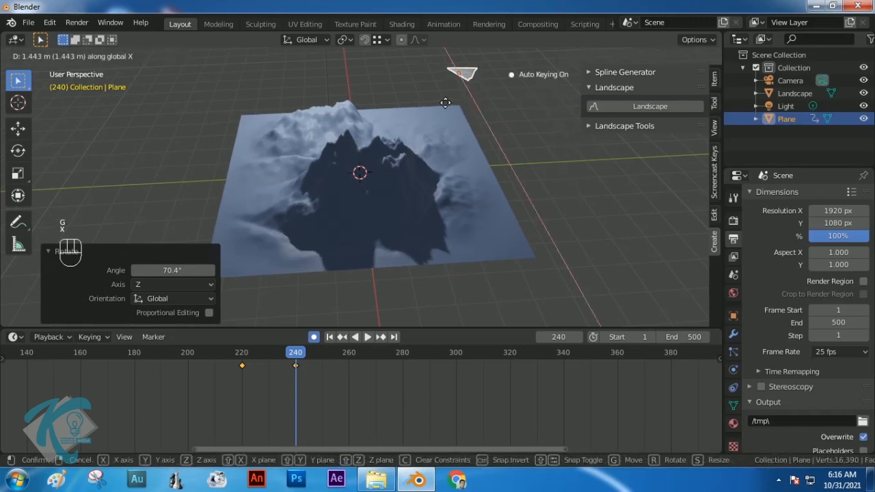
pyautogui.click(438, 102)
pyautogui.press('g')
pyautogui.press('y')
pyautogui.click(405, 97)
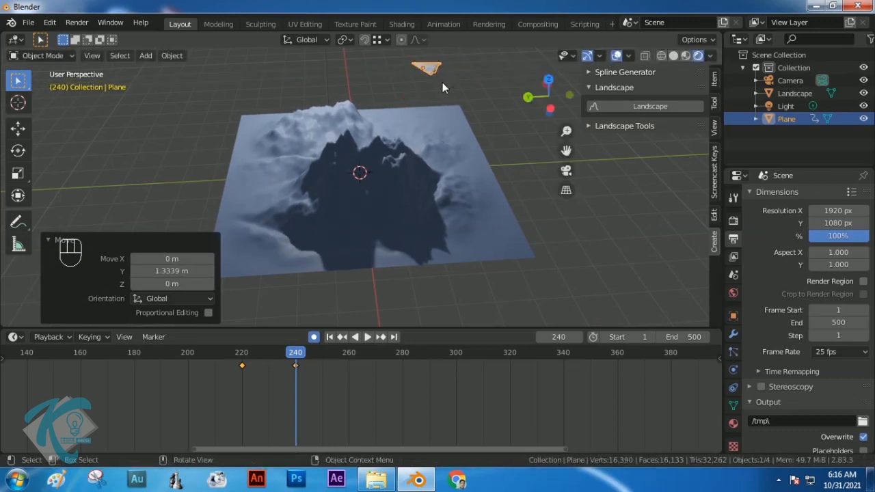
# - Bank the airplane about -28.4° around the view axis at frame 240, and scrub through the turn to check it
pyautogui.moveTo(442, 82); pyautogui.dragTo(421, 84, button='middle')
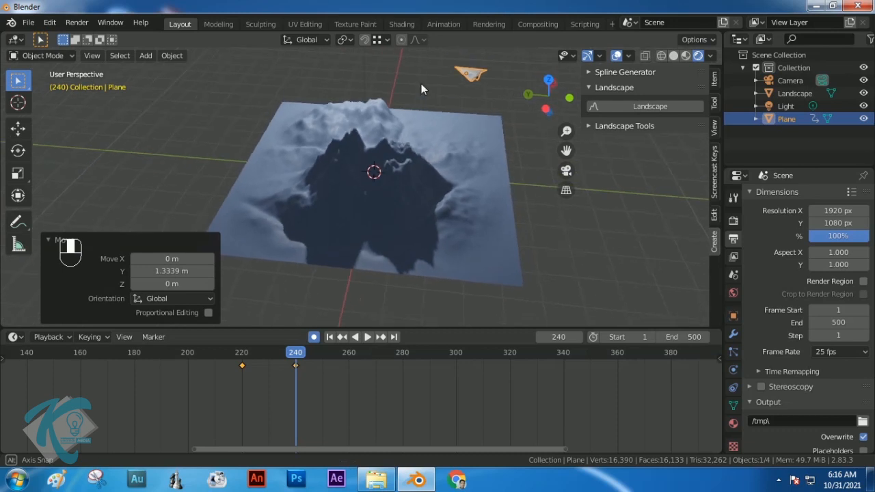
pyautogui.press('r')
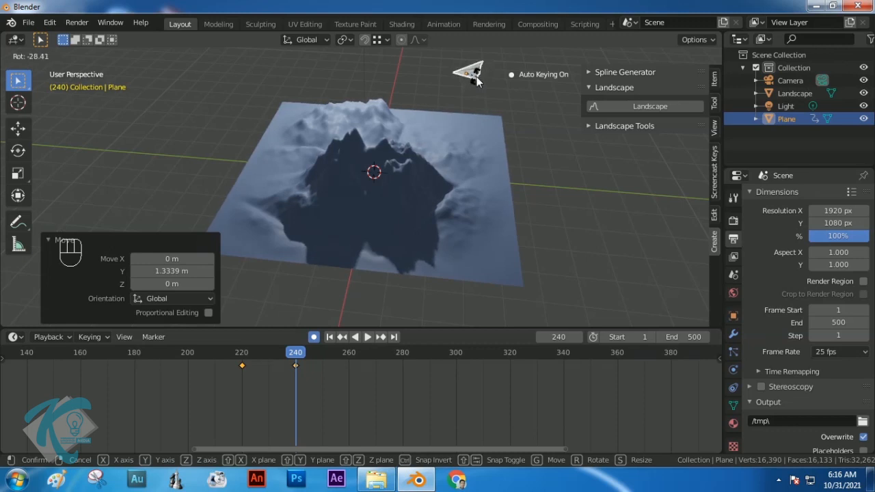
pyautogui.click(477, 80)
pyautogui.click(355, 336)
pyautogui.moveTo(225, 358); pyautogui.dragTo(299, 355)
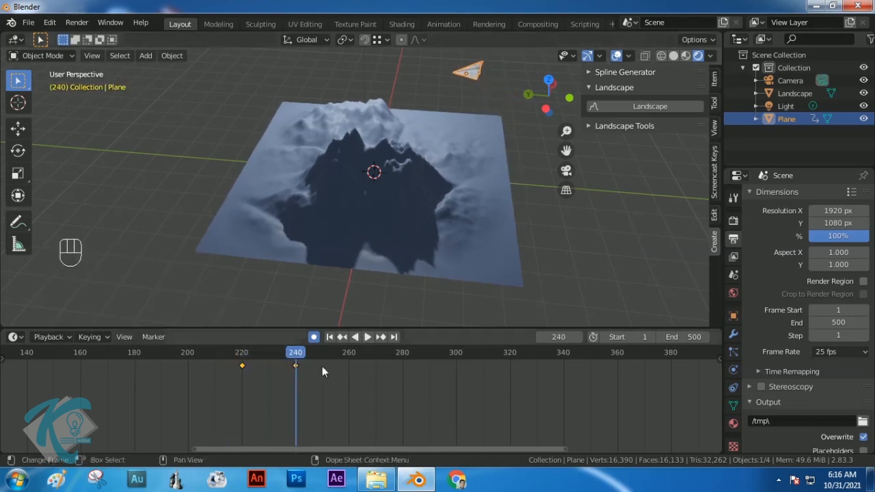
# - At frame 340, move the airplane about 5.04 m along Y behind the mountain
pyautogui.moveTo(295, 353); pyautogui.dragTo(564, 366)
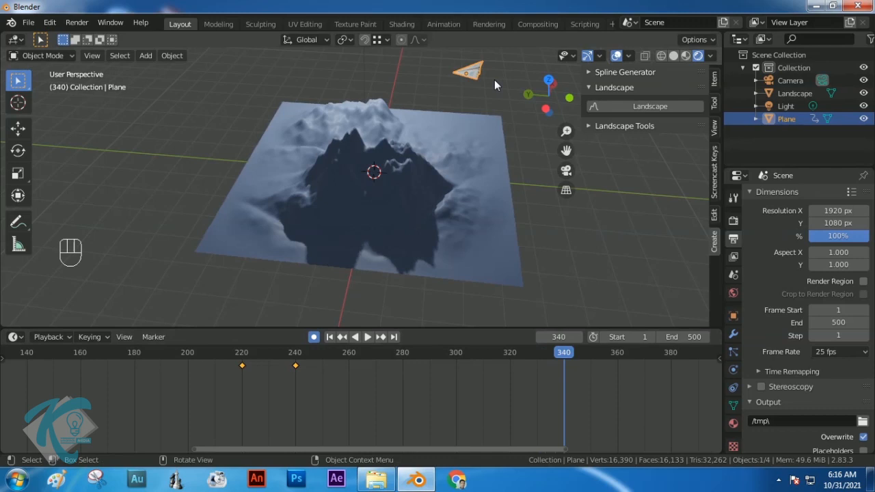
pyautogui.press('g')
pyautogui.press('y')
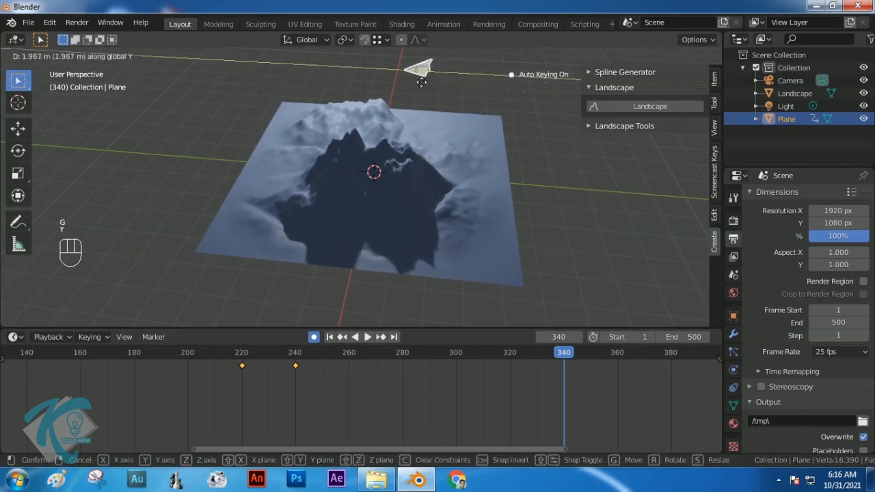
pyautogui.click(382, 140)
pyautogui.moveTo(381, 140)
pyautogui.mouseDown(button='middle')
pyautogui.moveTo(369, 150)
pyautogui.moveTo(505, 128)
pyautogui.moveTo(397, 142)
pyautogui.moveTo(303, 137)
pyautogui.moveTo(321, 129)
pyautogui.mouseUp(button='middle')
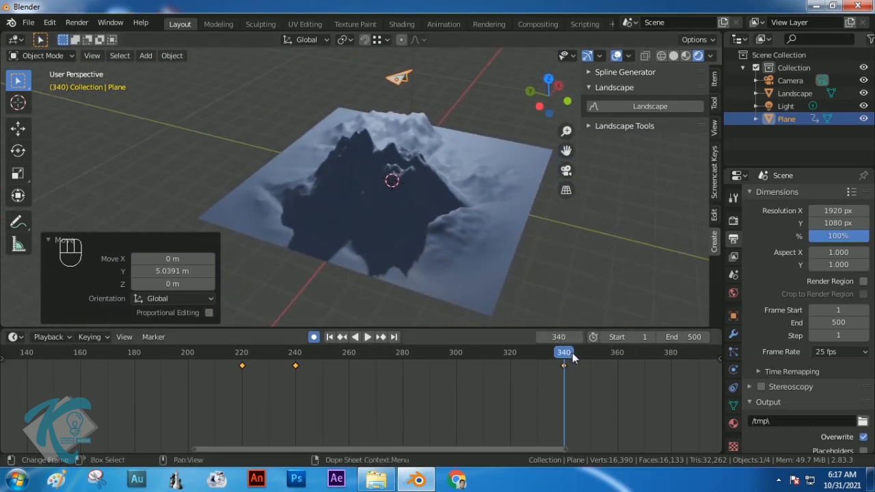
# - At frame 360, move the airplane about 2.15 m along Y and about -3.07 m along X
pyautogui.moveTo(565, 357); pyautogui.dragTo(618, 356)
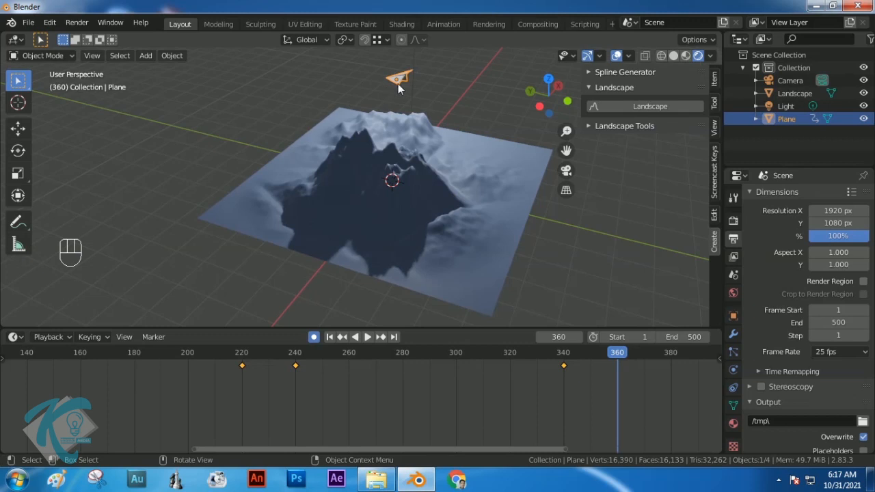
pyautogui.press('g')
pyautogui.press('y')
pyautogui.click(351, 81)
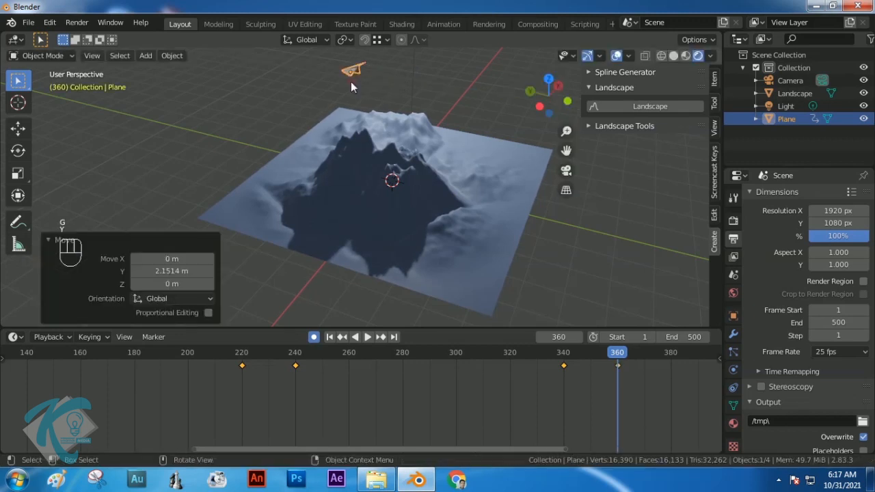
pyautogui.press('g')
pyautogui.press('x')
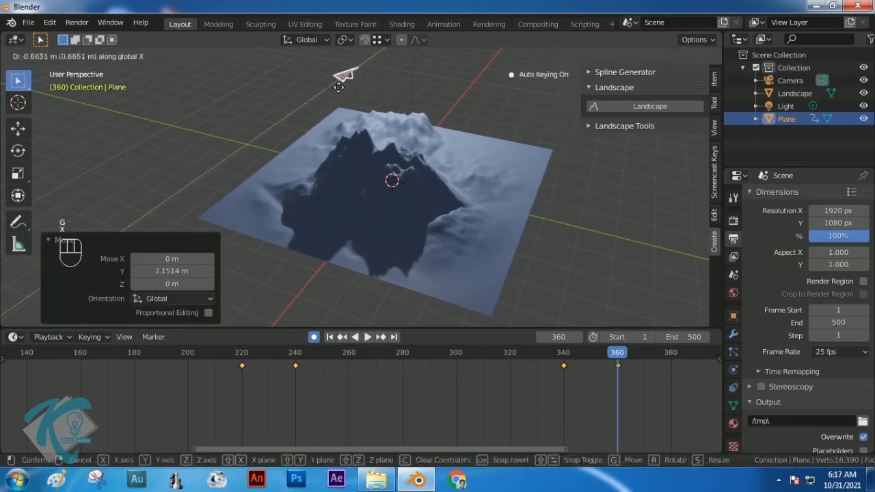
pyautogui.click(315, 110)
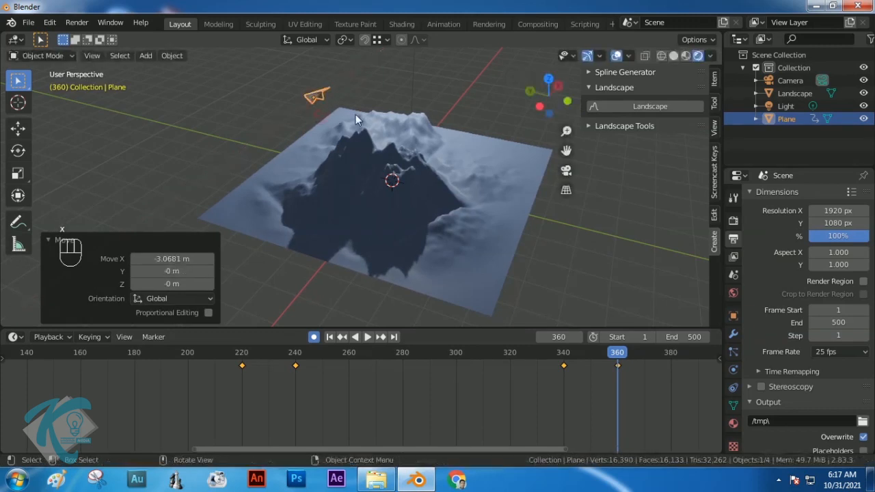
# - Rotate the airplane about 66.2° around the Z axis at frame 360, and play back the turn to check it
pyautogui.press('r')
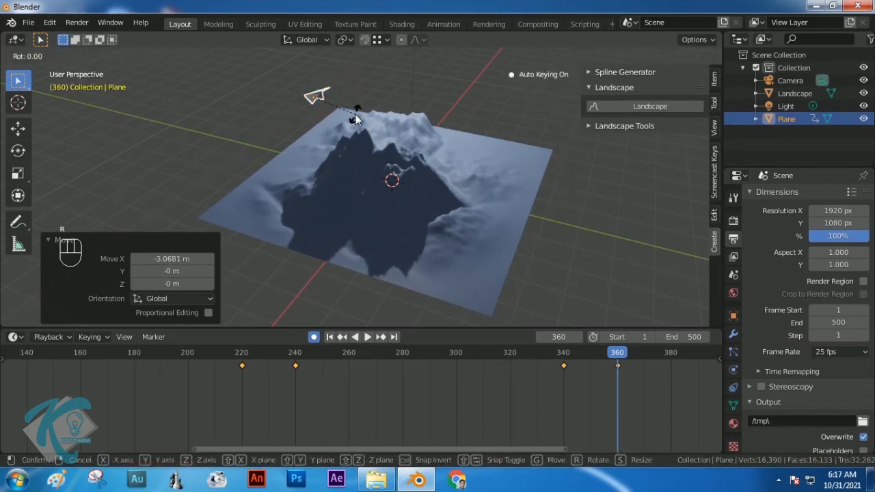
pyautogui.press('z')
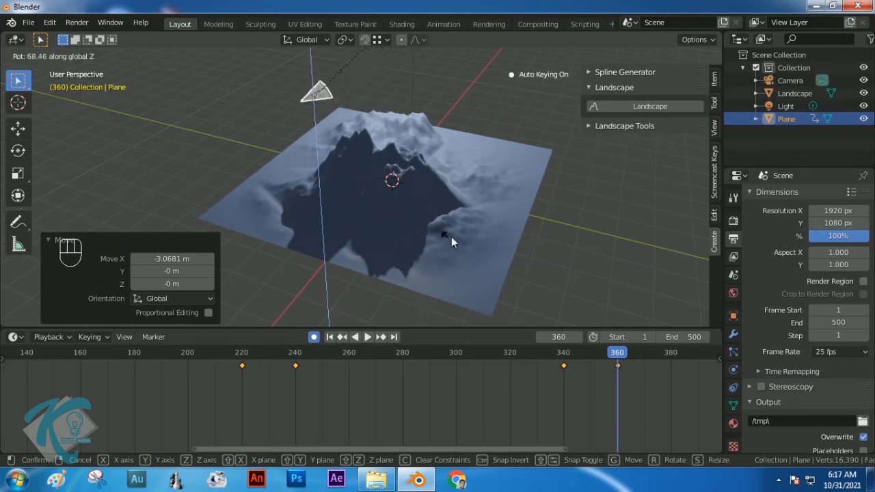
pyautogui.click(466, 213)
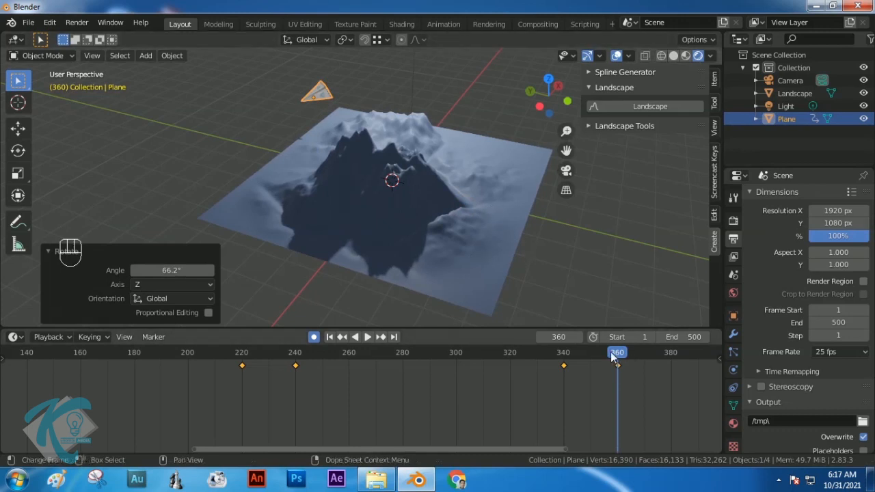
pyautogui.hotkey('shift', 'ctrl', 'space')
pyautogui.moveTo(537, 351); pyautogui.dragTo(624, 333)
pyautogui.press('Escape')
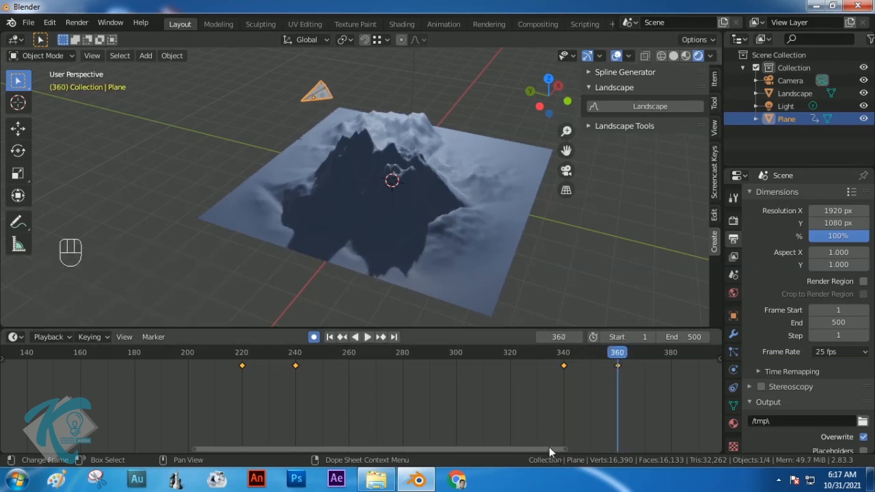
# - At frame 460, move the airplane about -8.23 m along X past the mountain
pyautogui.moveTo(549, 450); pyautogui.dragTo(688, 451)
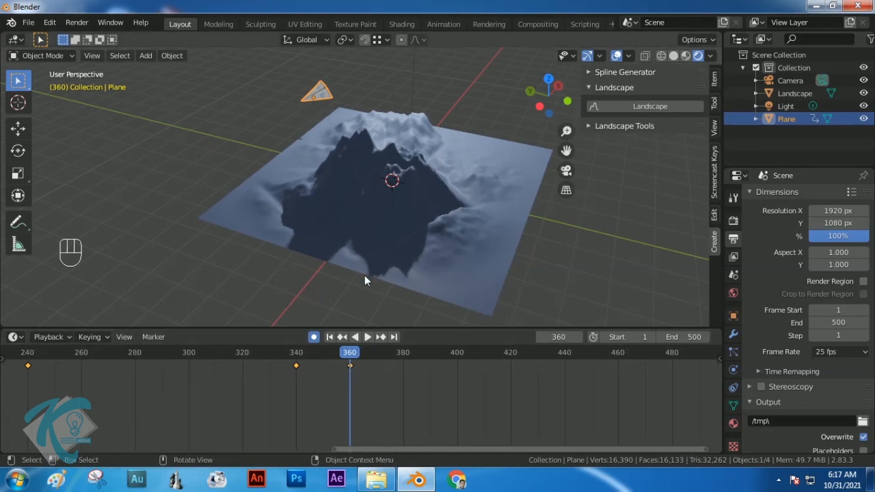
pyautogui.moveTo(350, 353); pyautogui.dragTo(627, 376)
pyautogui.moveTo(622, 377); pyautogui.dragTo(619, 379)
pyautogui.press('space')
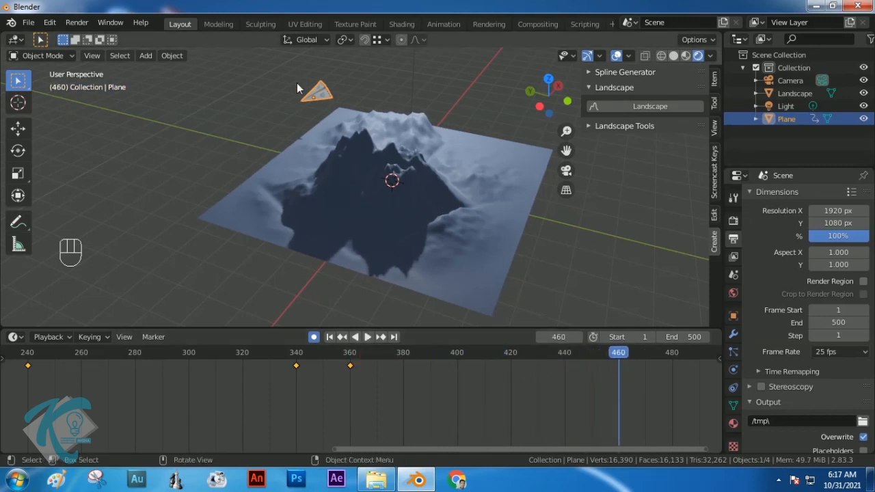
pyautogui.press('g')
pyautogui.press('x')
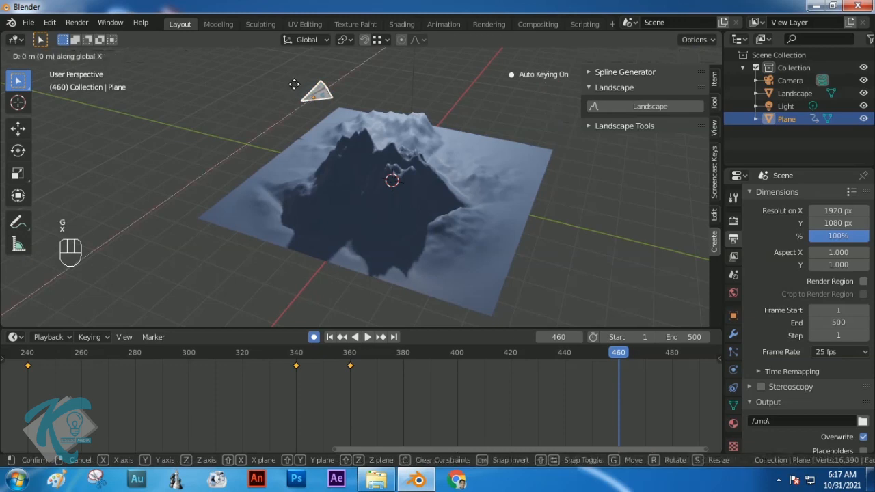
pyautogui.click(163, 230)
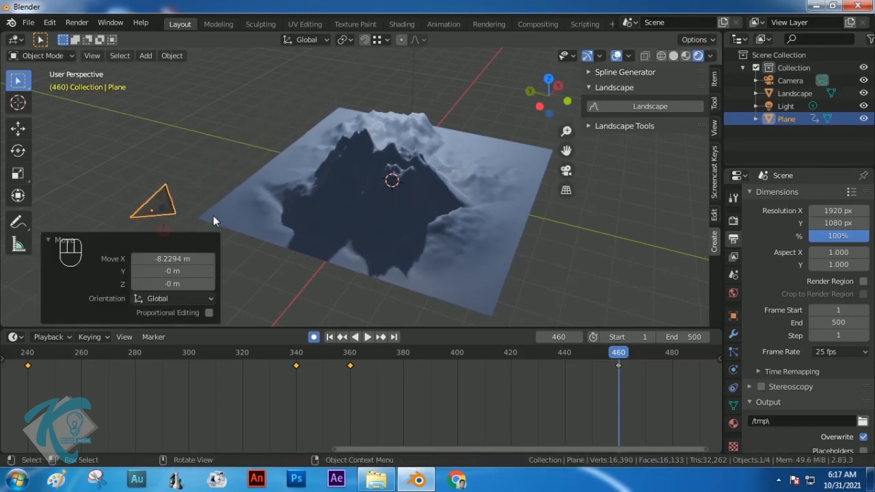
# - At frame 460, move the airplane about -4.86 m along Y and a further -2.76 m along X in front of the mountain
pyautogui.scroll(-4, 232, 201)
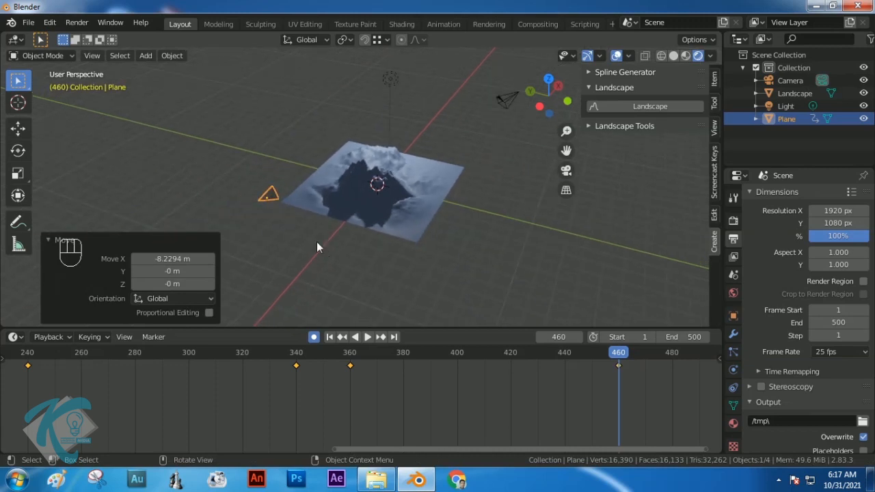
pyautogui.press('g')
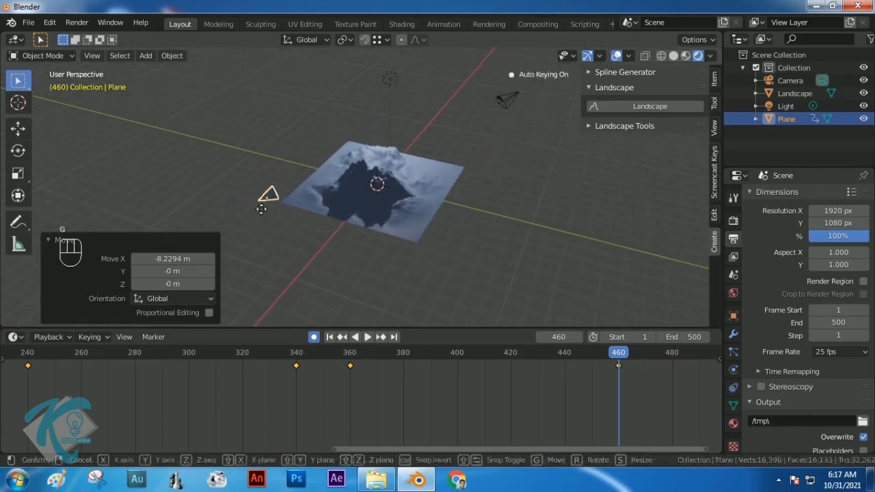
pyautogui.press('y')
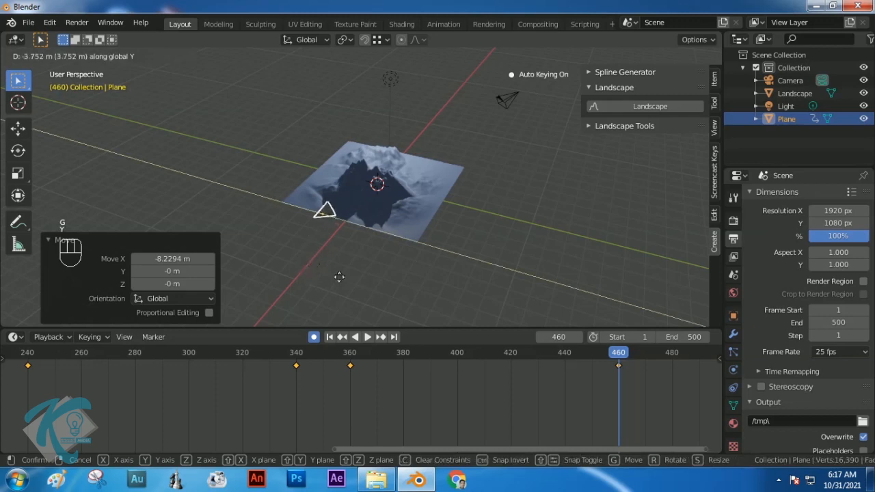
pyautogui.click(349, 208)
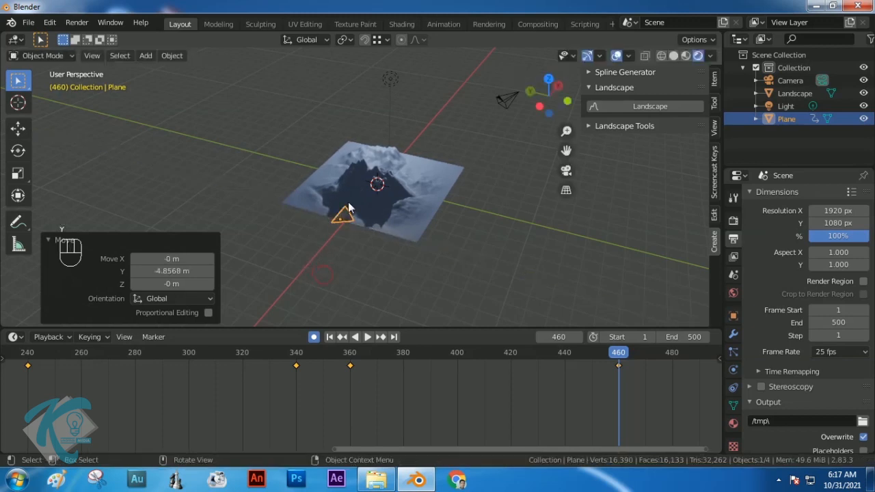
pyautogui.press('g')
pyautogui.press('x')
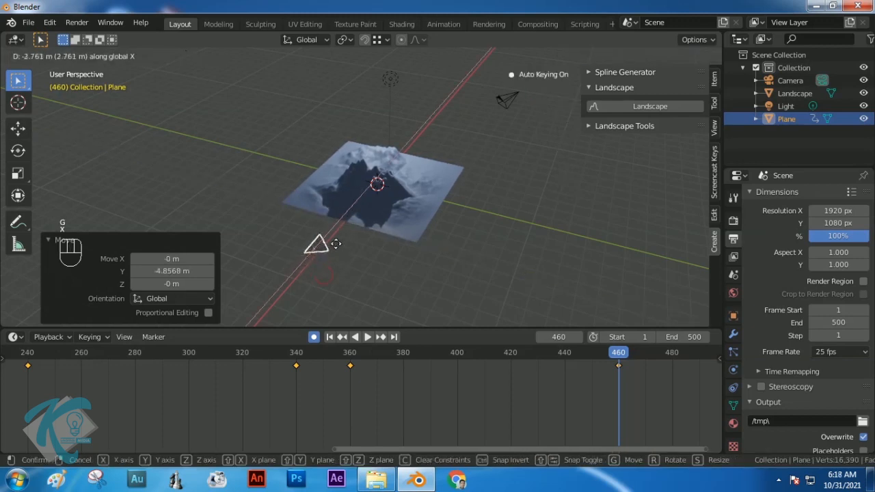
pyautogui.click(335, 244)
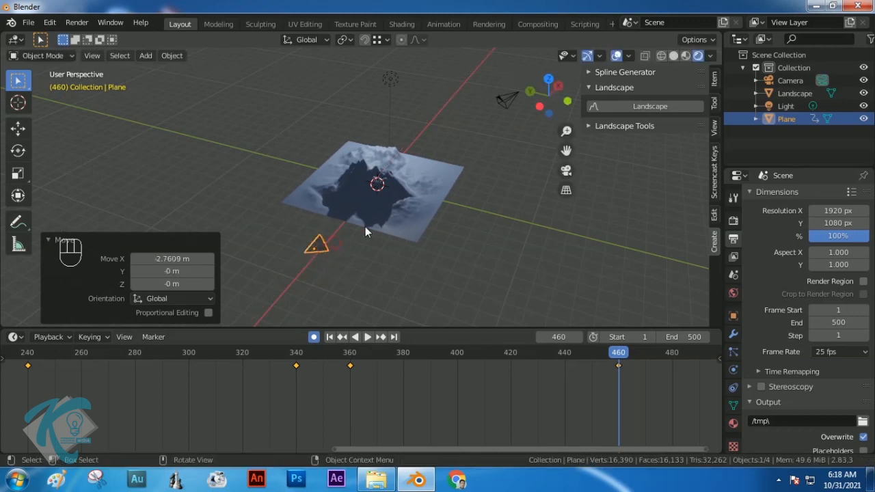
# - Rotate the airplane about 42.2° around the Z axis at frame 460
pyautogui.scroll(3, 327, 262)
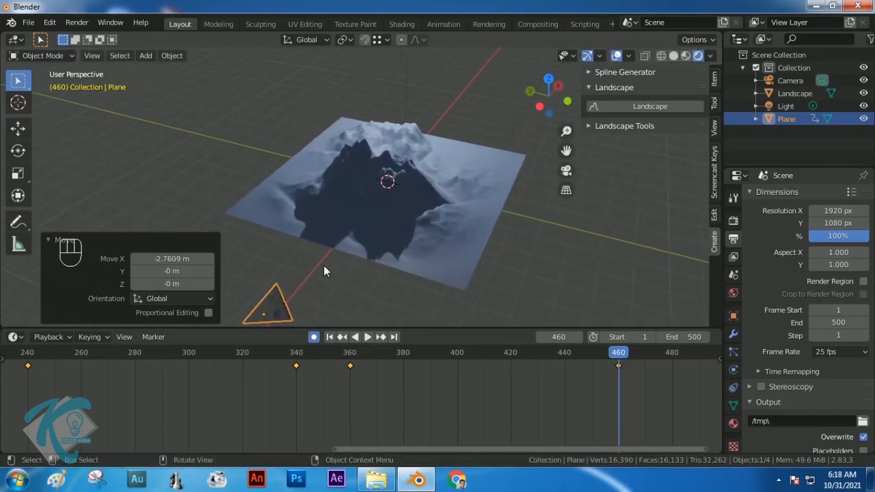
pyautogui.scroll(-3, 313, 273)
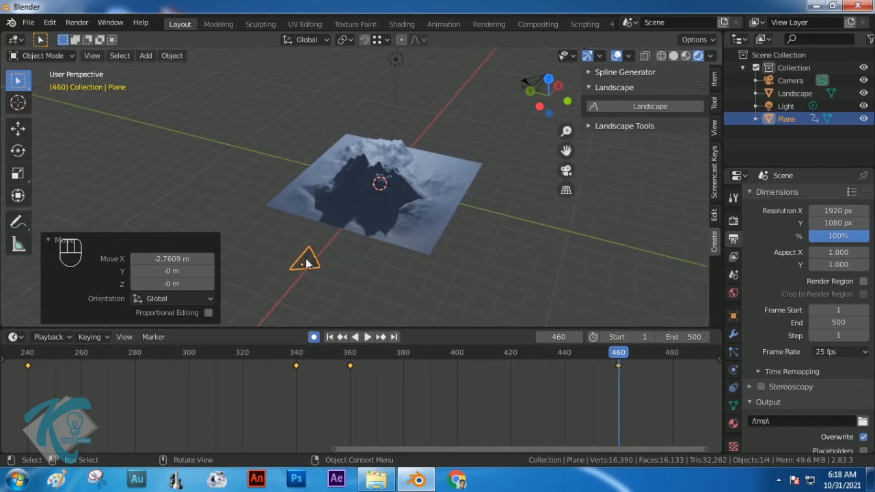
pyautogui.press('r')
pyautogui.press('z')
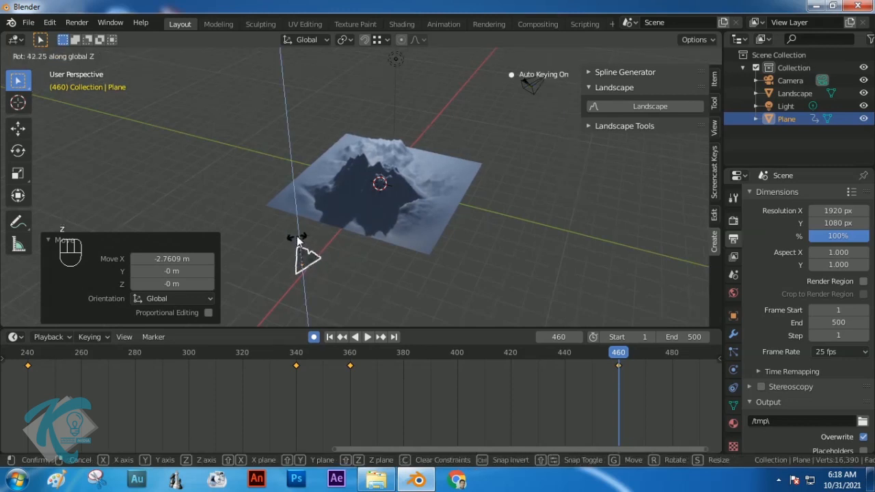
pyautogui.click(300, 239)
# - Lower the airplane about 1.13 m and a further 0.35 m along Z at frame 460, down to ground level
pyautogui.moveTo(306, 255)
pyautogui.mouseDown(button='middle')
pyautogui.moveTo(315, 193)
pyautogui.moveTo(262, 220)
pyautogui.moveTo(270, 215)
pyautogui.moveTo(301, 236)
pyautogui.moveTo(301, 250)
pyautogui.mouseUp(button='middle')
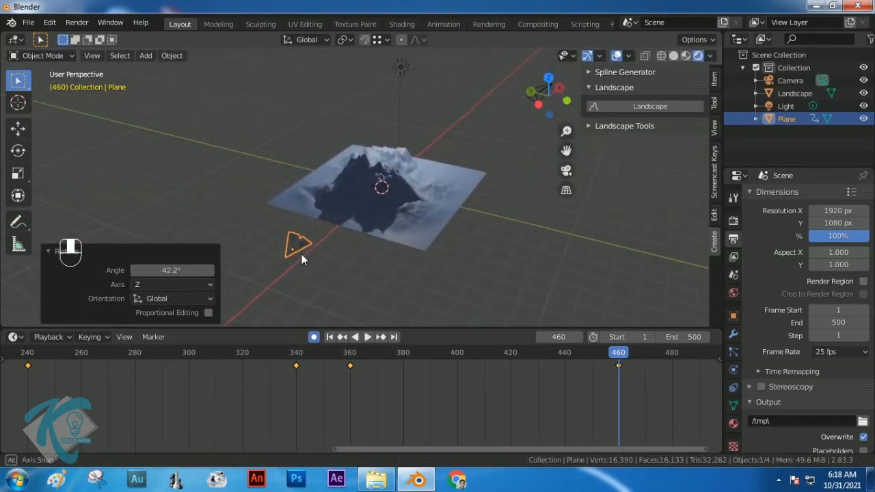
pyautogui.press('g')
pyautogui.press('z')
pyautogui.click(293, 268)
pyautogui.moveTo(294, 266); pyautogui.dragTo(266, 218, button='middle')
pyautogui.press('g')
pyautogui.press('z')
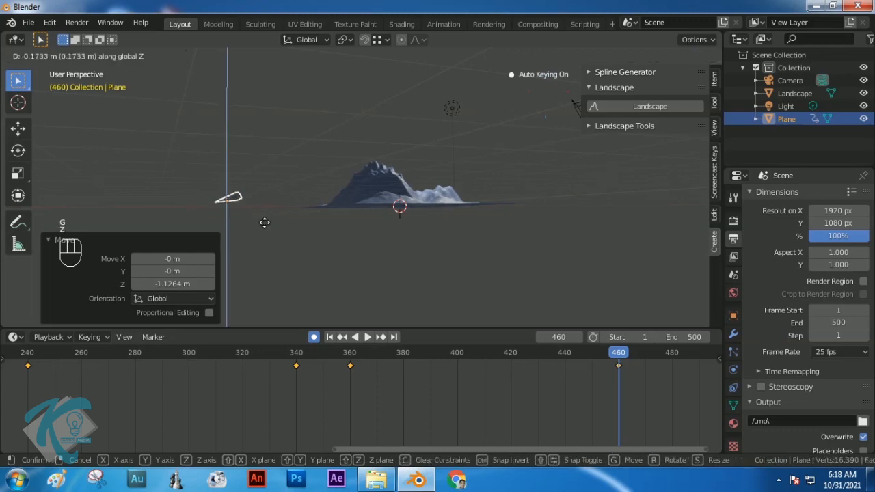
pyautogui.click(265, 227)
# - Level the airplane's bank around the X axis and move it about 0.71 m along Y at frame 460
pyautogui.moveTo(265, 226); pyautogui.dragTo(367, 243, button='middle')
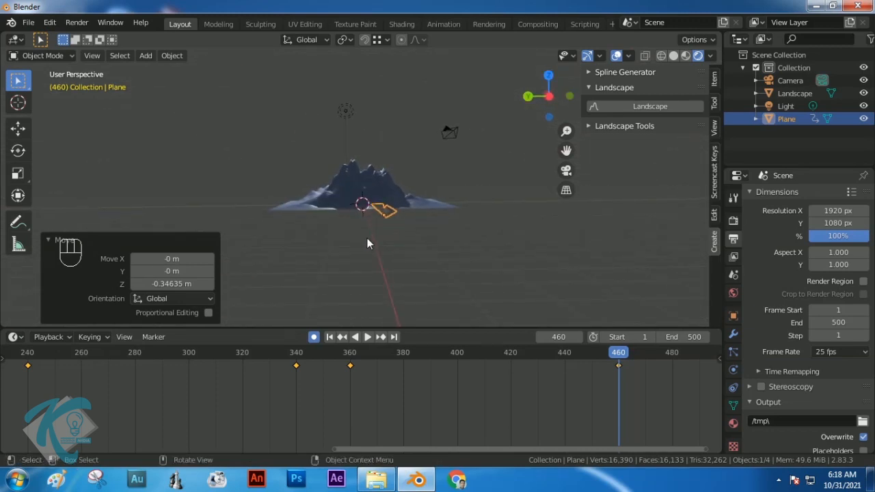
pyautogui.press('r')
pyautogui.press('x')
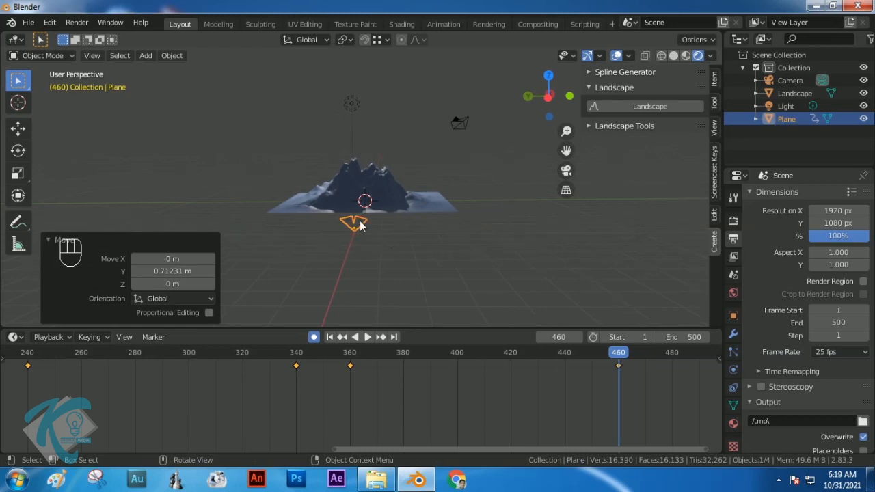
# - In top view, rotate the airplane about -3.59° around Z at frame 460 to align its nose with the X axis
pyautogui.press('KP_7')
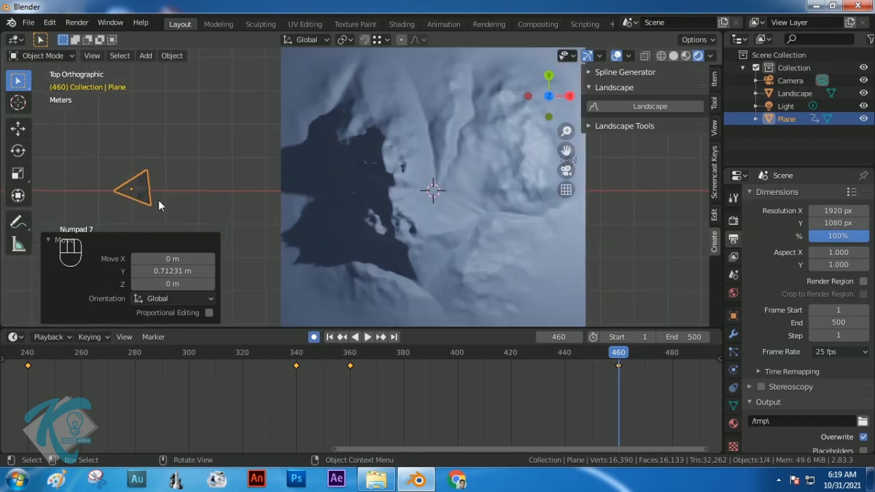
pyautogui.scroll(2, 136, 194)
pyautogui.keyDown('shift'); pyautogui.moveTo(128, 191); pyautogui.dragTo(436, 209, button='middle'); pyautogui.keyUp('shift')
pyautogui.press('r')
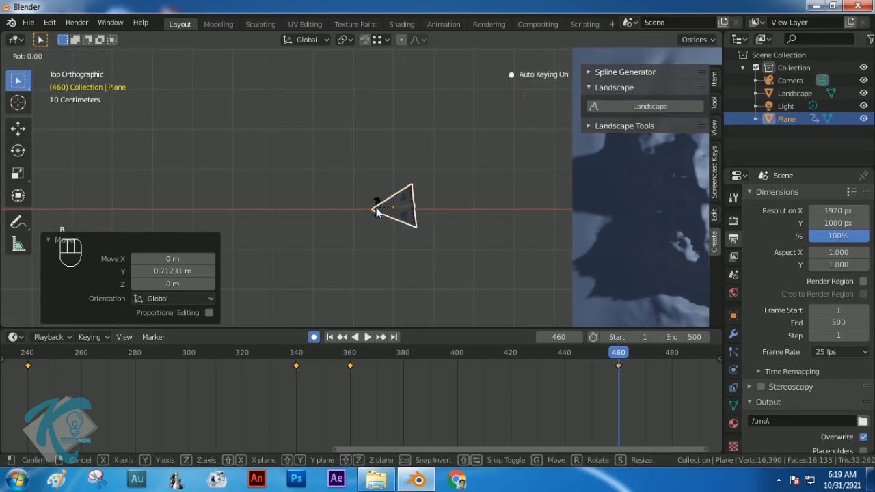
pyautogui.press('z')
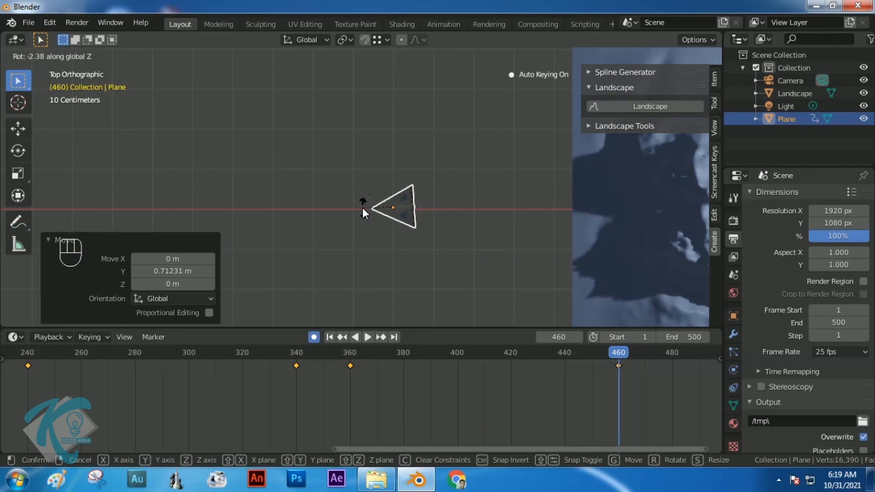
pyautogui.click(361, 207)
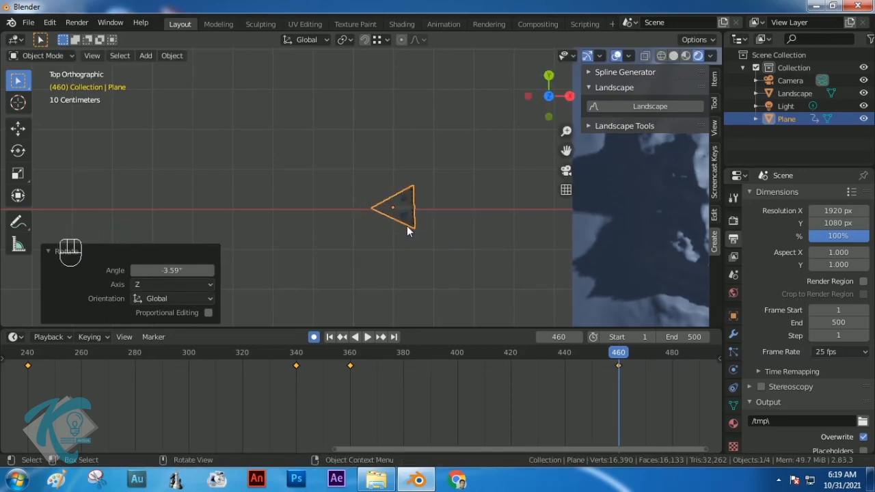
# - In front view, rotate the airplane about 3.78° around Y at frame 460 so its underside lies level
pyautogui.press('KP_1')
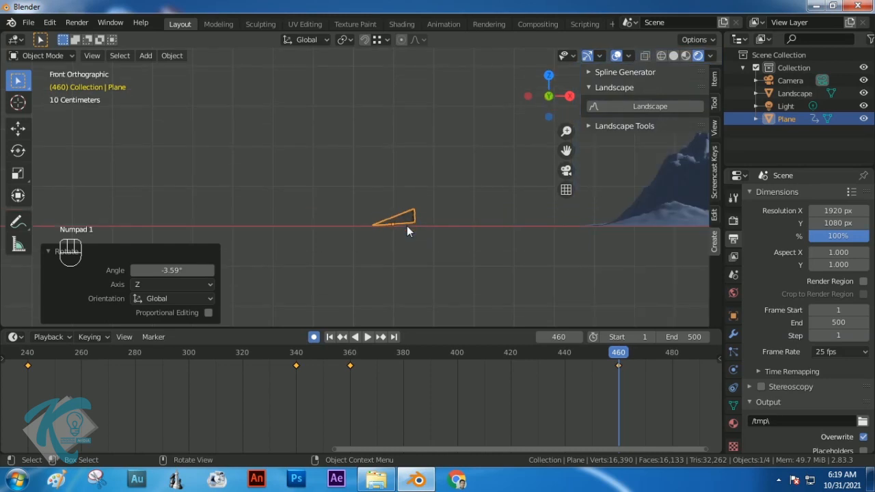
pyautogui.scroll(4, 407, 225)
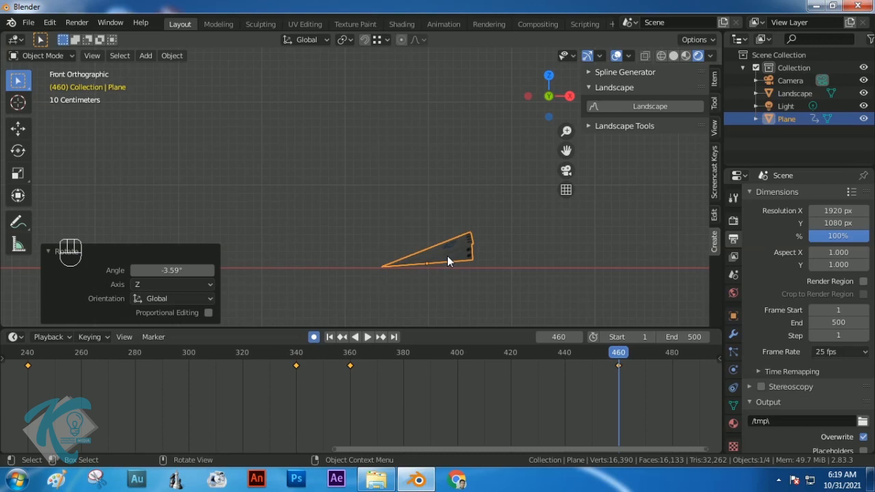
pyautogui.press('r')
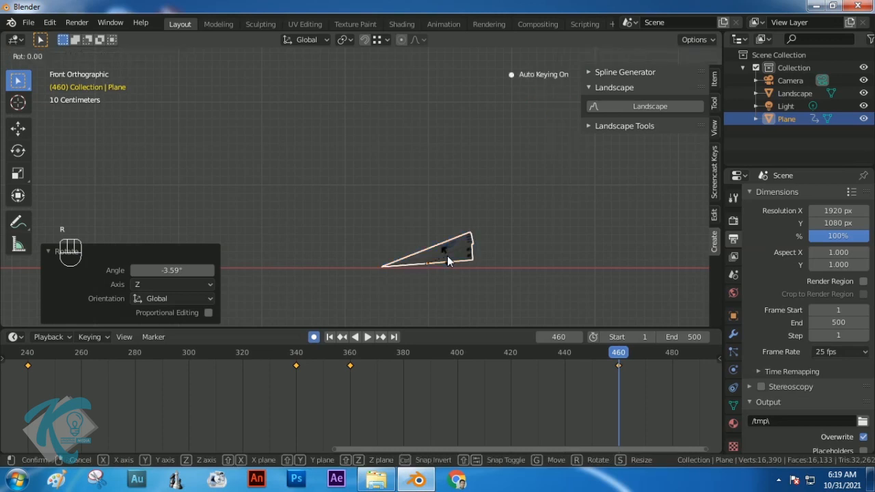
pyautogui.press('y')
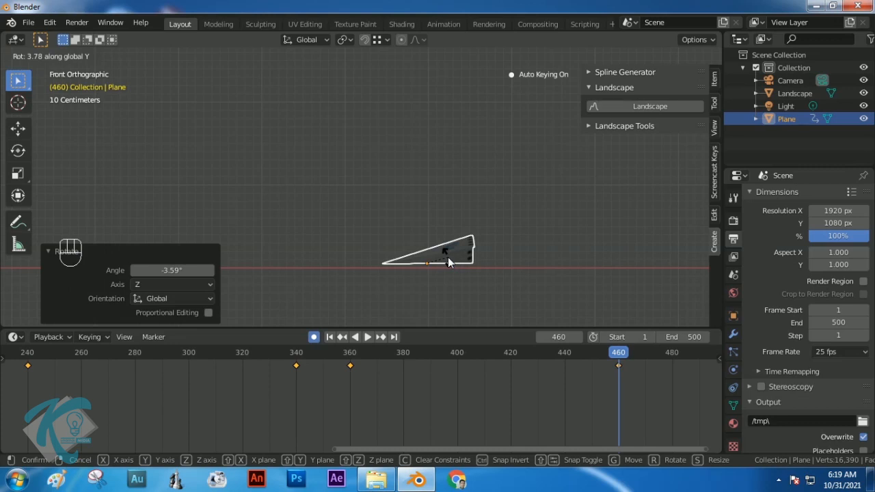
pyautogui.click(447, 263)
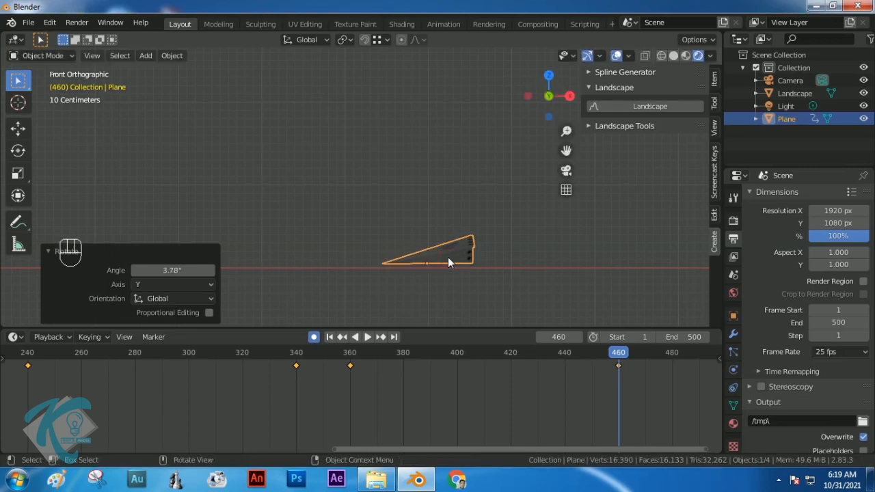
# - Lower the airplane about 0.039 m along Z at frame 460 so its underside rests on the ground line
pyautogui.press('g')
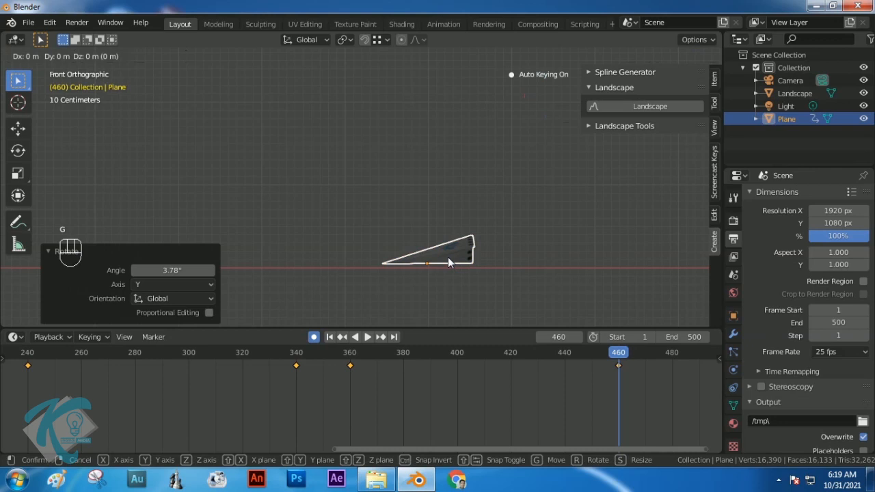
pyautogui.press('z')
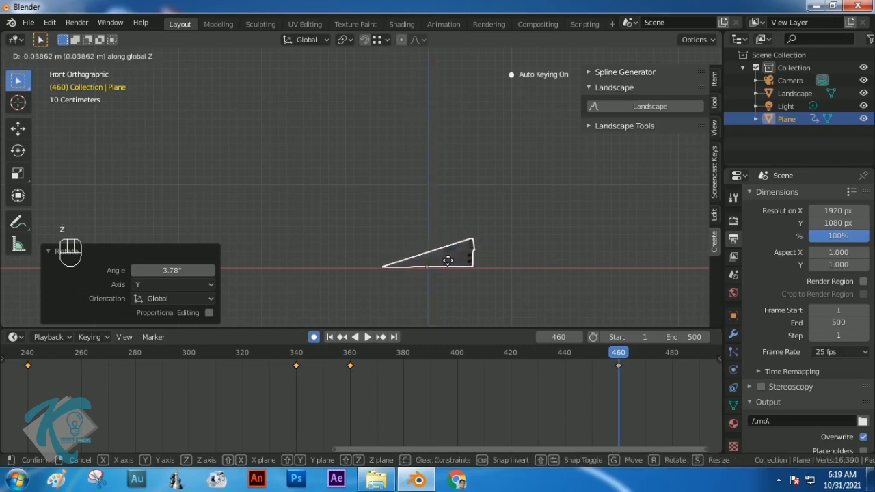
pyautogui.click(460, 261)
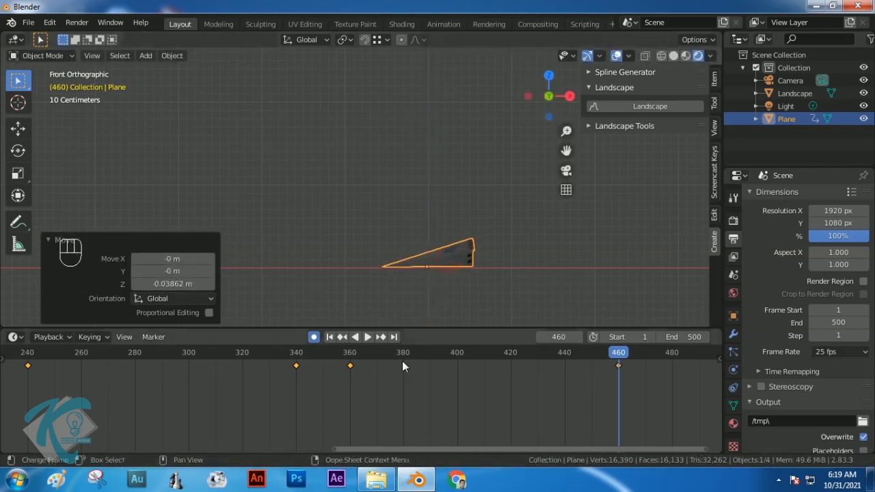
# - Scrub back to frame 1, bring the full keyframe range into the timeline and play the flight to check it
pyautogui.moveTo(503, 270); pyautogui.dragTo(424, 234, button='middle')
pyautogui.moveTo(622, 355); pyautogui.dragTo(2, 355)
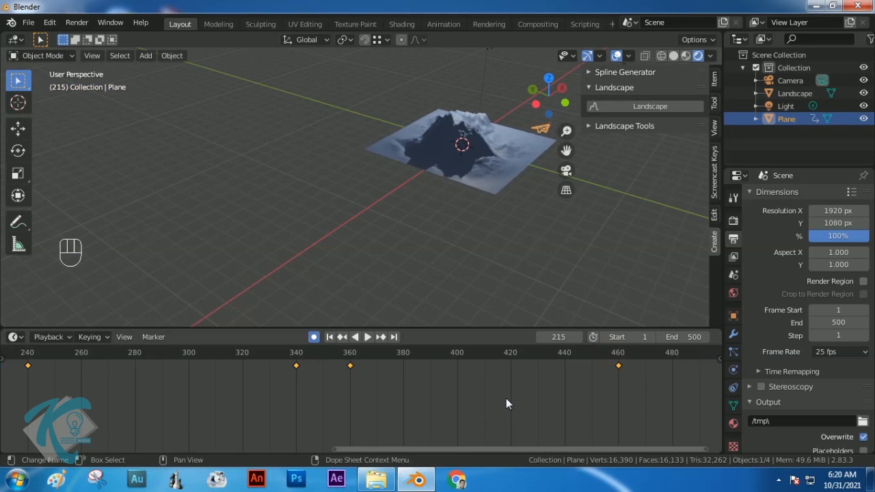
pyautogui.hotkey('shift', 'Left')
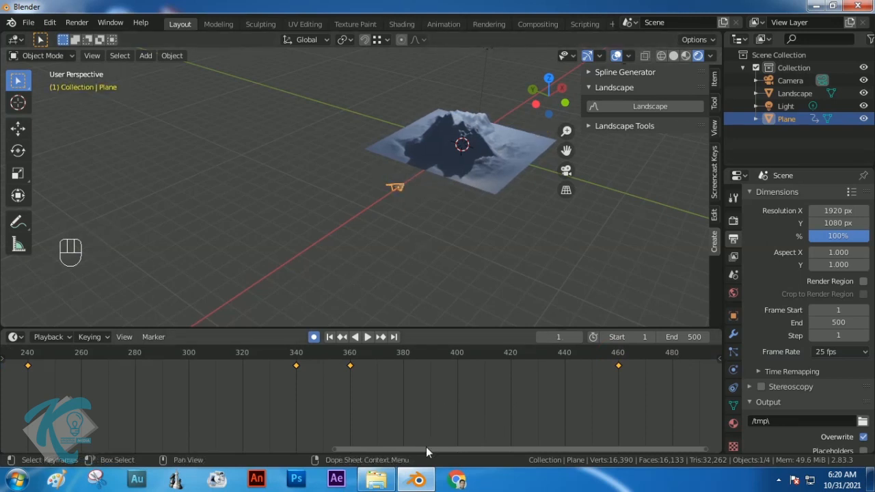
pyautogui.moveTo(423, 449); pyautogui.dragTo(301, 452)
pyautogui.moveTo(593, 451); pyautogui.dragTo(726, 446)
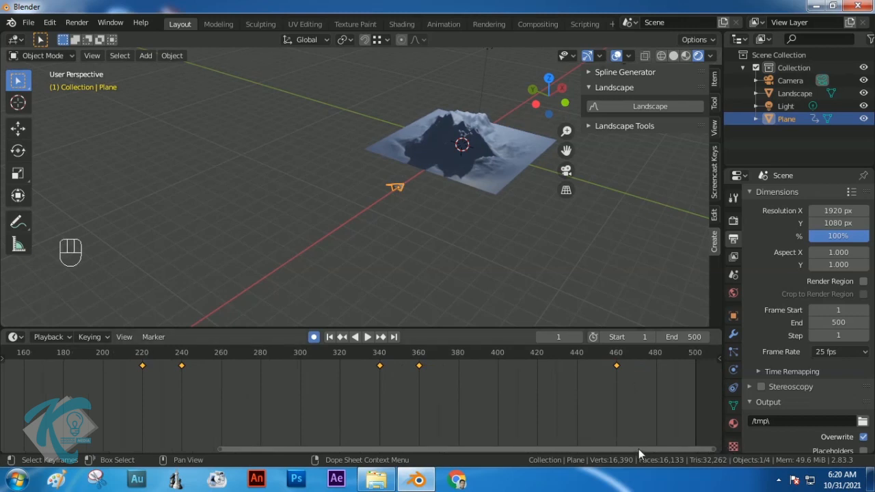
pyautogui.moveTo(637, 448); pyautogui.dragTo(529, 445)
pyautogui.moveTo(605, 448); pyautogui.dragTo(704, 448)
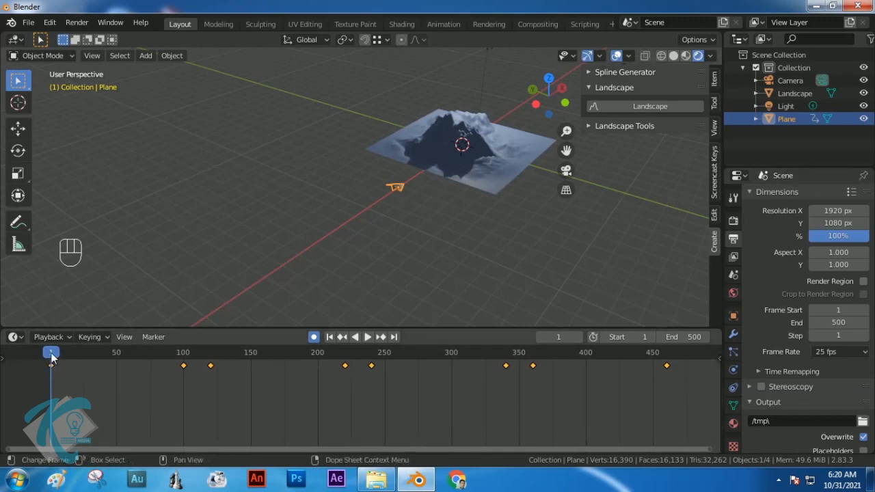
pyautogui.press('space')
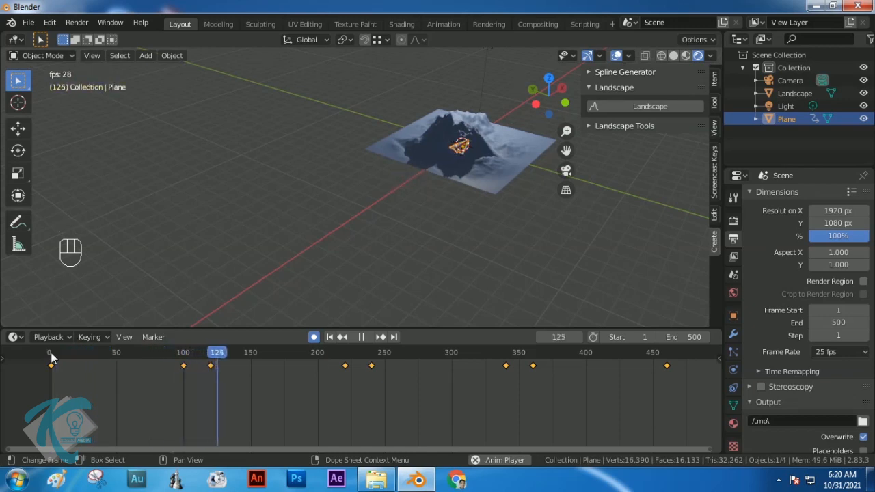
# - Stop playback around frame 101 and delete the airplane's keyframe at frame 120
pyautogui.moveTo(204, 352); pyautogui.dragTo(184, 357)
pyautogui.click(211, 365)
pyautogui.press('Delete')
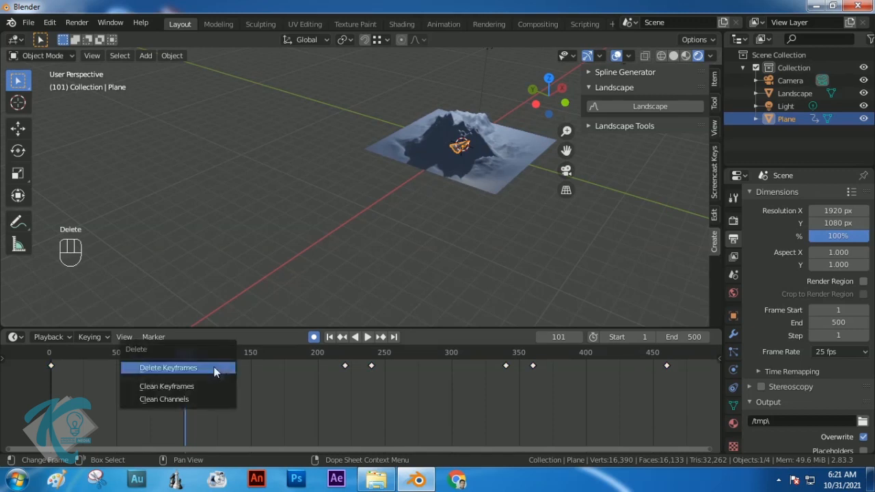
pyautogui.click(214, 371)
# - Rotate the airplane slightly around the Z axis at frame 120 to key a new heading, and scrub through the turn
pyautogui.moveTo(190, 354); pyautogui.dragTo(210, 353)
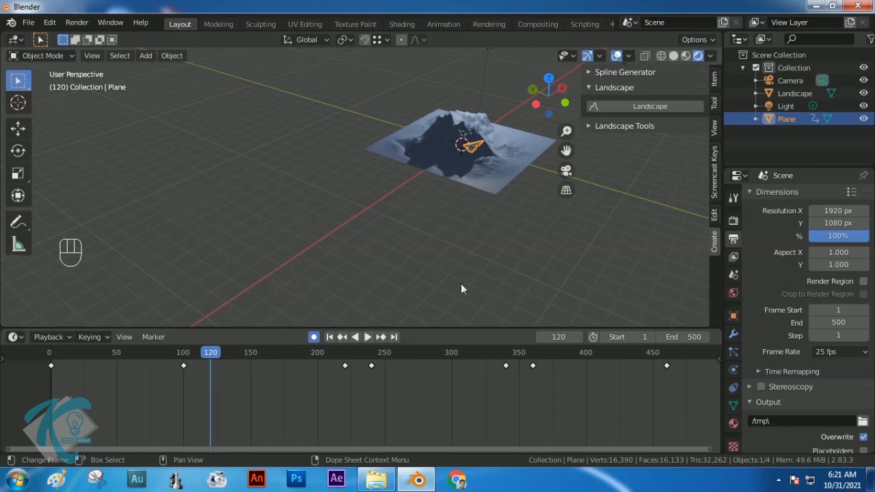
pyautogui.moveTo(460, 216); pyautogui.dragTo(221, 57, button='middle')
pyautogui.scroll(3, 486, 181)
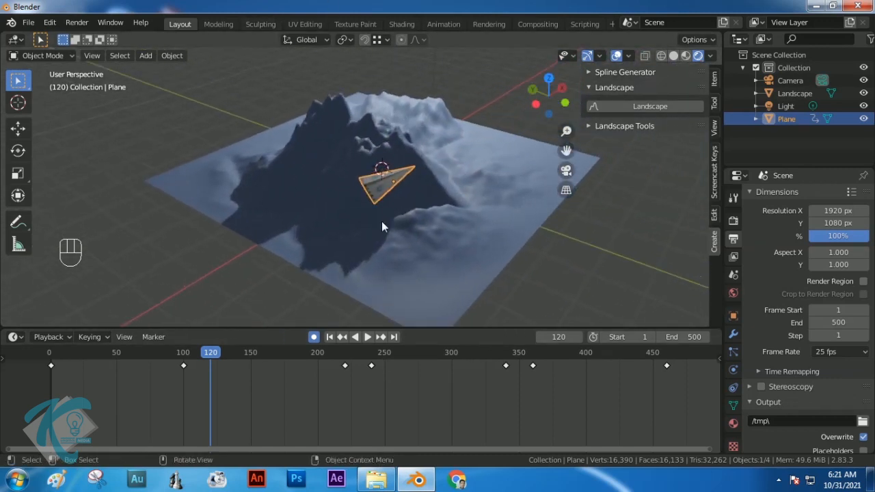
pyautogui.press('r')
pyautogui.press('z')
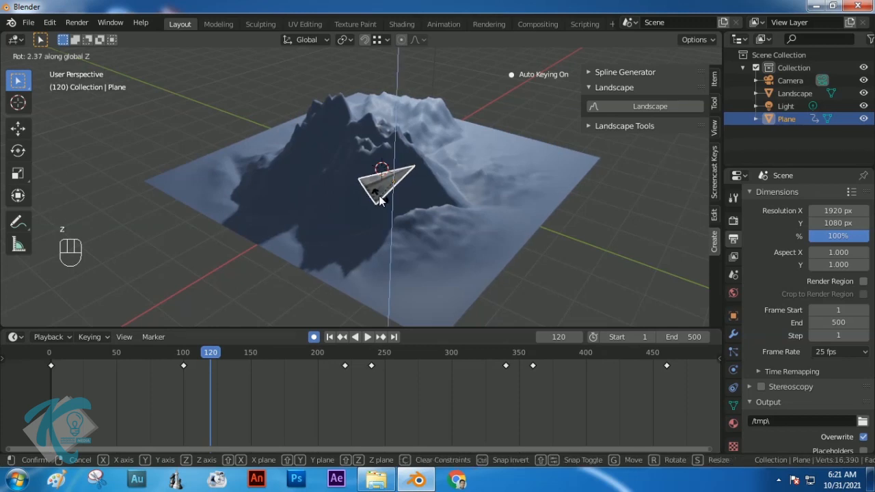
pyautogui.click(371, 195)
pyautogui.moveTo(210, 353); pyautogui.dragTo(156, 390)
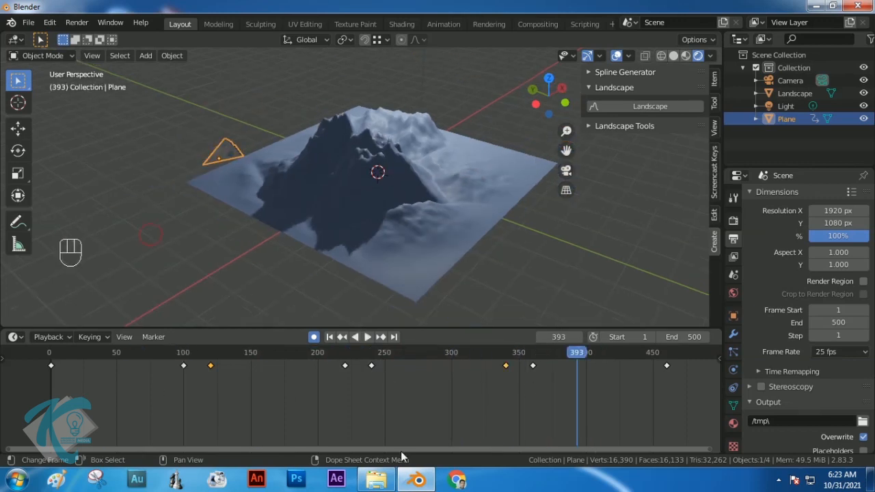
# - Select all keyframes from frame 100 onward and shift them 50 frames earlier, starting at frame 50
pyautogui.moveTo(401, 451); pyautogui.dragTo(300, 451)
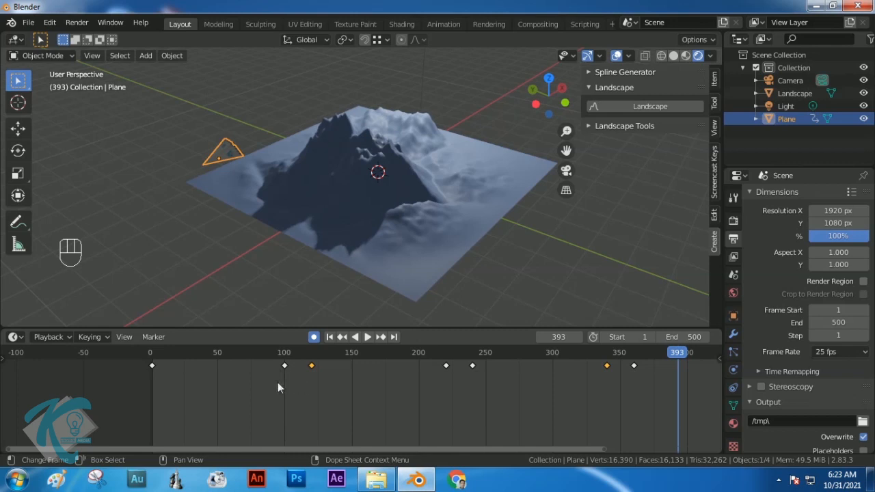
pyautogui.keyDown('shift'); pyautogui.moveTo(270, 391); pyautogui.dragTo(332, 358); pyautogui.keyUp('shift')
pyautogui.moveTo(606, 449); pyautogui.dragTo(717, 457)
pyautogui.moveTo(211, 391); pyautogui.dragTo(672, 366)
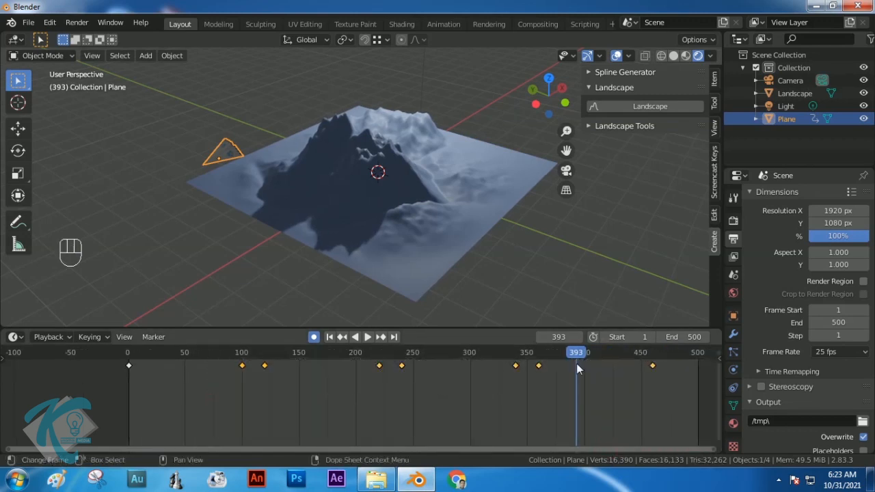
pyautogui.moveTo(240, 366); pyautogui.dragTo(183, 369)
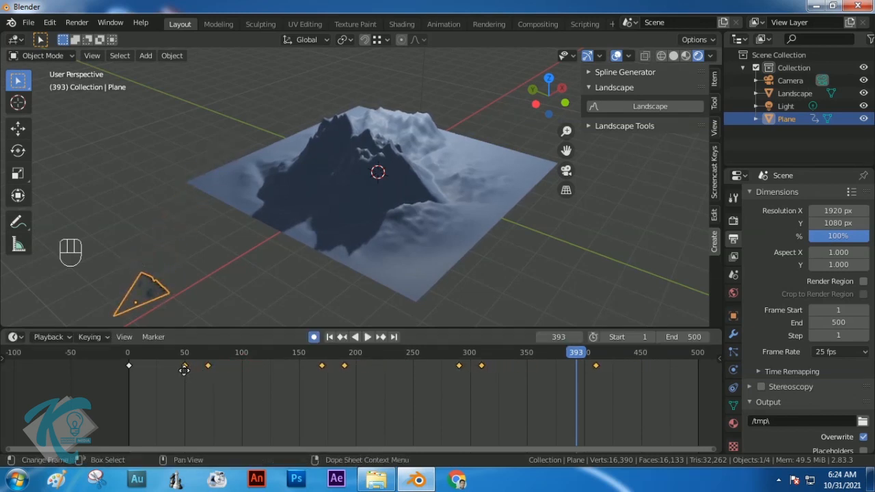
# - Shift the remaining keyframe groups earlier so the pairs start at about frames 118 and 182 and the last keyframe sits at about 250
pyautogui.moveTo(290, 400); pyautogui.dragTo(611, 360)
pyautogui.moveTo(321, 367); pyautogui.dragTo(262, 367)
pyautogui.moveTo(563, 392); pyautogui.dragTo(411, 367)
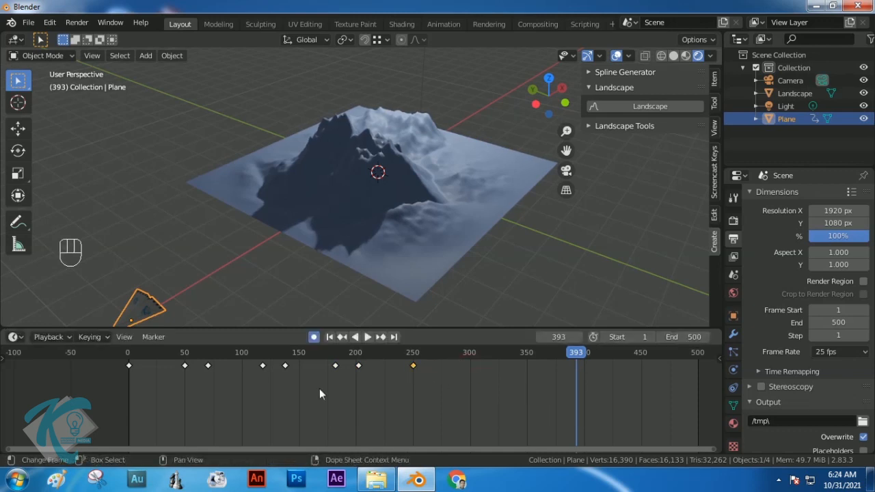
# - Play the retimed flight from frame 1 and stop it after the last keyframe, at frame 260
pyautogui.click(127, 352)
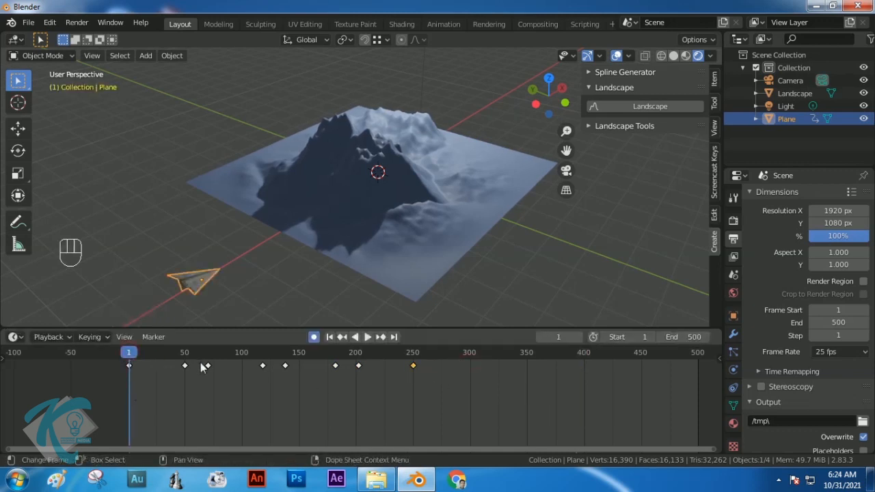
pyautogui.press('space')
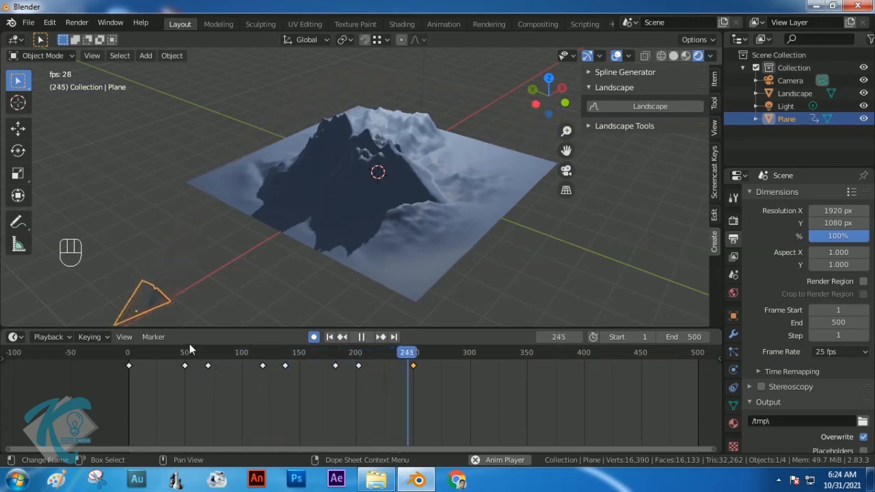
pyautogui.press('space')
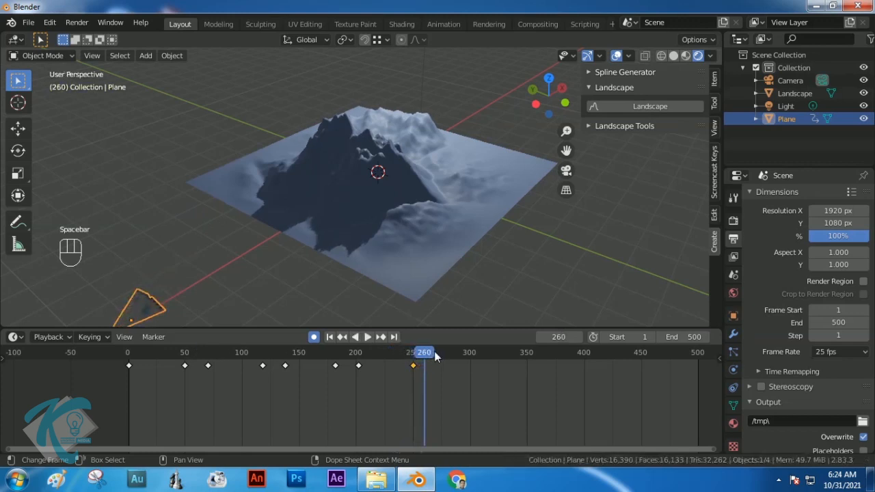